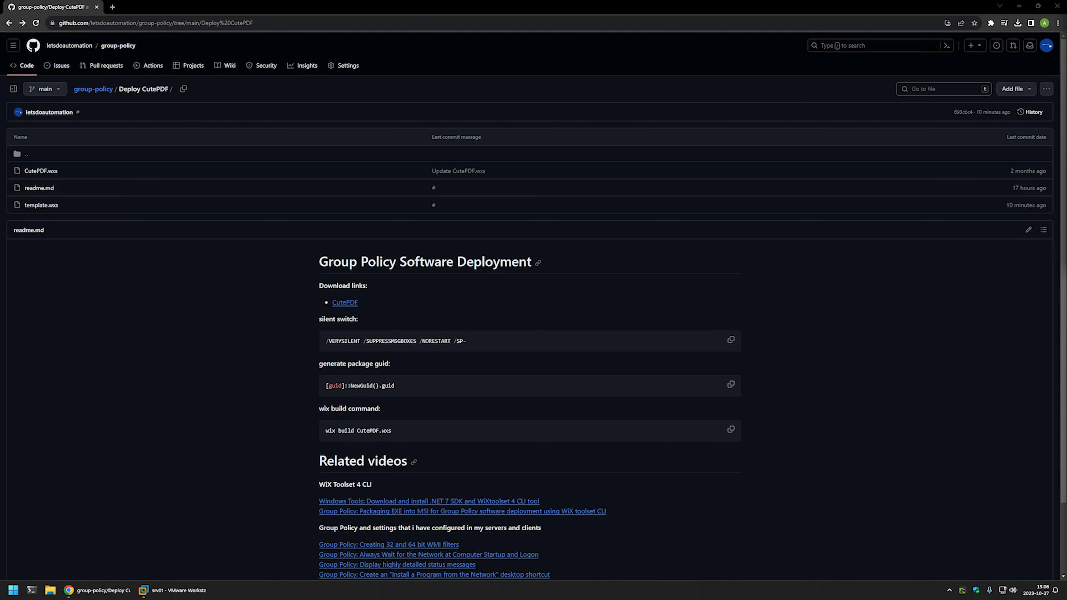
Examine the readme's related videos on the WiX Toolset CLI, Group Policy settings and Windows Server setup.
{"action": "scroll", "coordinate": [820, 330], "scroll_direction": "down", "scroll_amount": 2}
{"action": "left_click_drag", "start_coordinate": [530, 546], "coordinate": [585, 493]}
{"action": "left_click", "coordinate": [581, 495]}
{"action": "left_click_drag", "start_coordinate": [543, 548], "coordinate": [285, 510]}
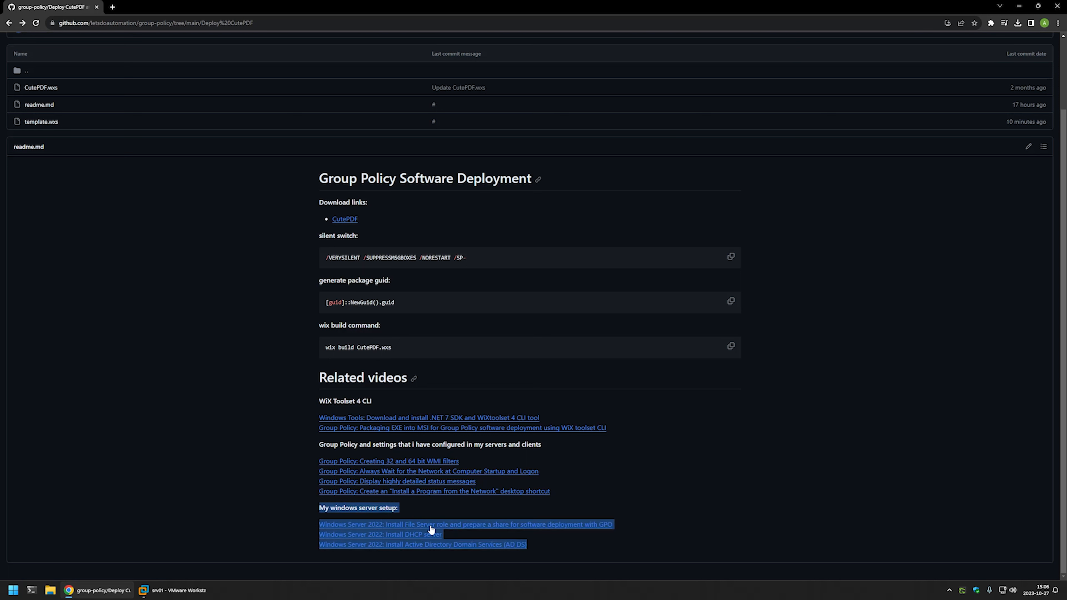
{"action": "left_click", "coordinate": [585, 493]}
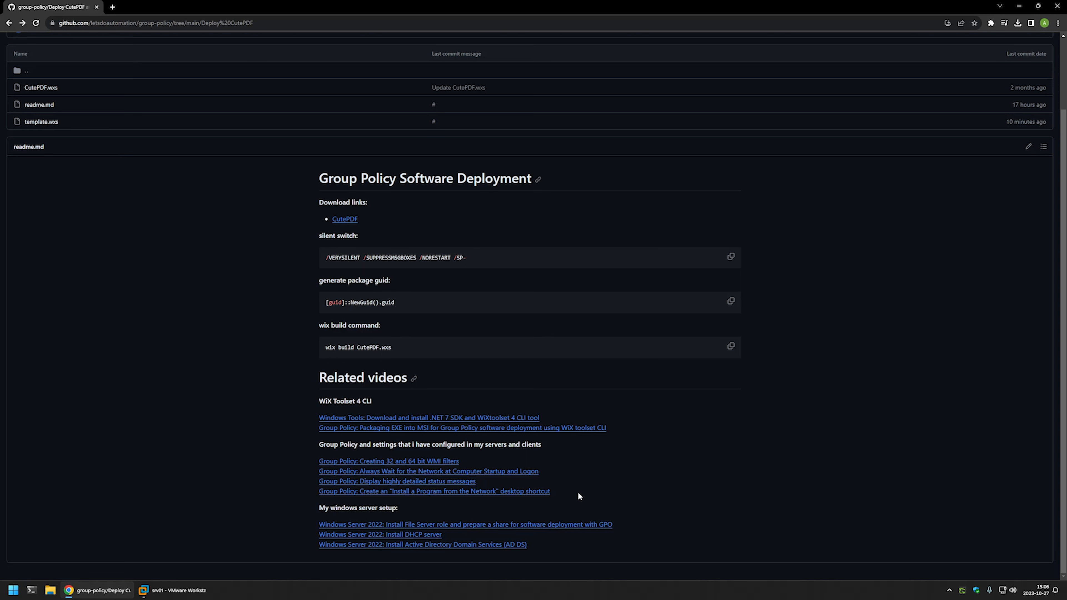
{"action": "left_click_drag", "start_coordinate": [570, 494], "coordinate": [302, 438]}
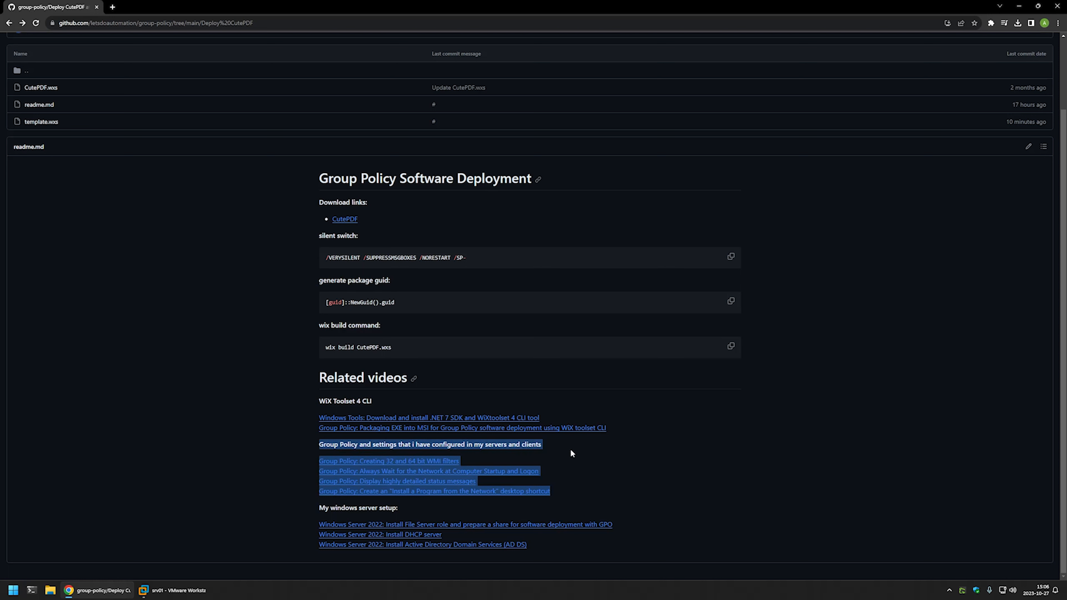
{"action": "left_click", "coordinate": [552, 447]}
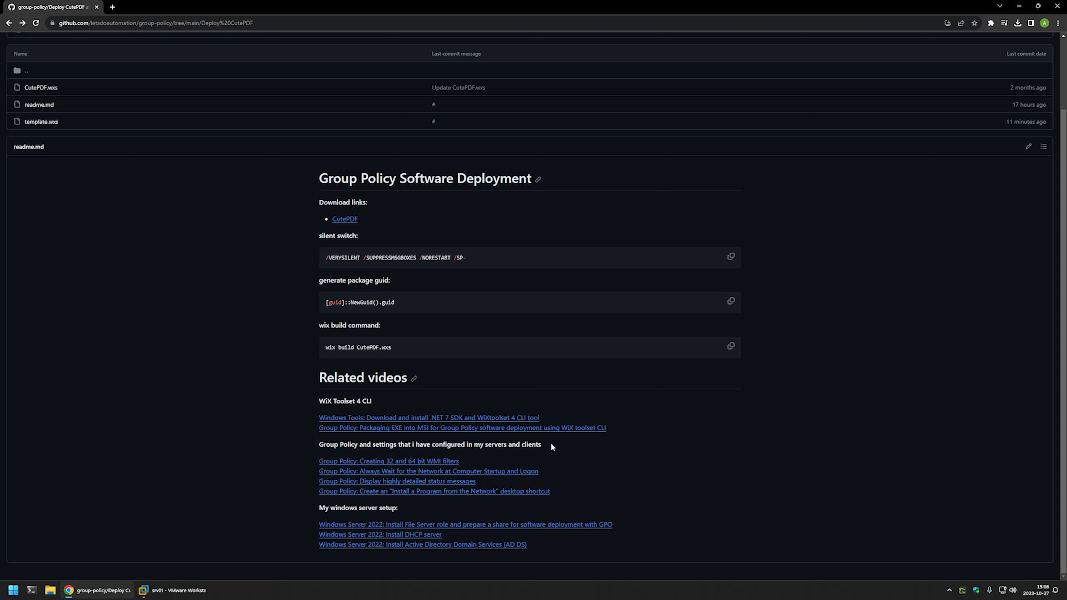
{"action": "left_click_drag", "start_coordinate": [628, 427], "coordinate": [326, 394]}
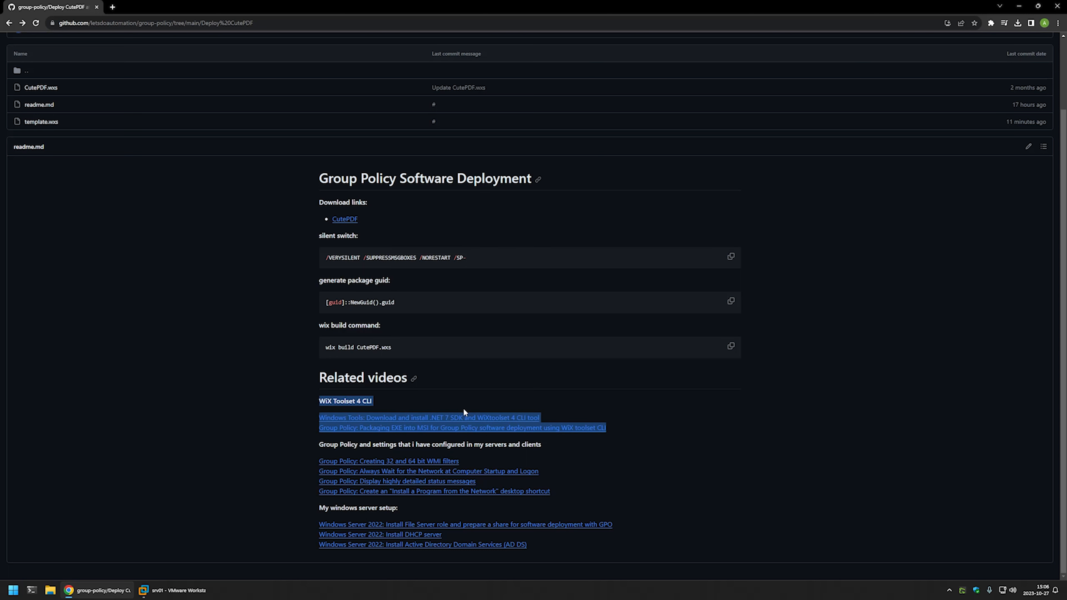
{"action": "left_click", "coordinate": [576, 414]}
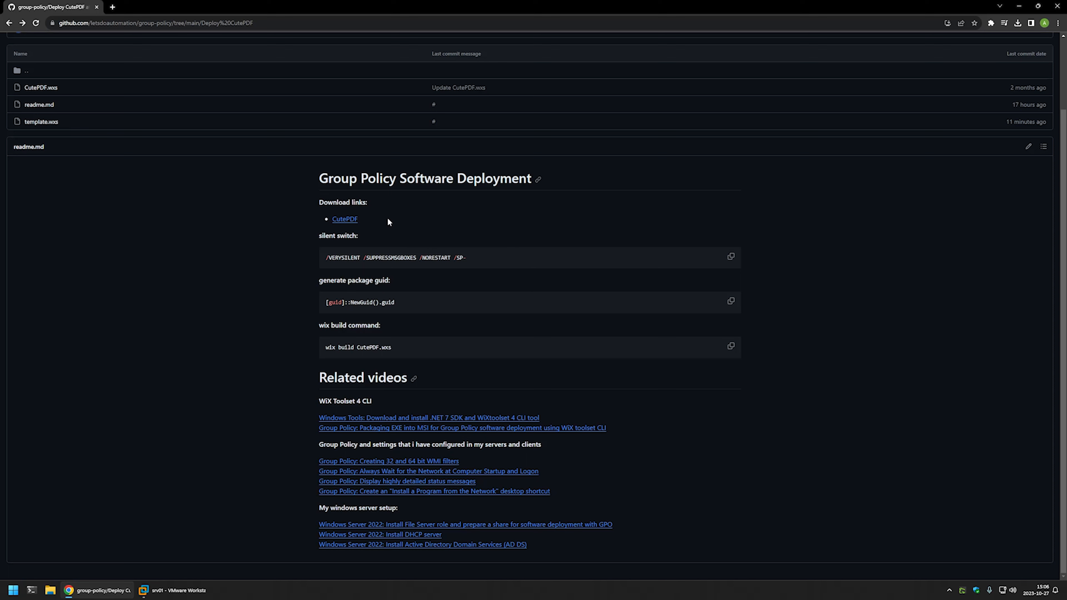
Download the free CutePDF Writer installer from the product page linked in the readme and open the Downloads folder.
{"action": "middle_click", "coordinate": [345, 220]}
{"action": "left_click", "coordinate": [156, 8]}
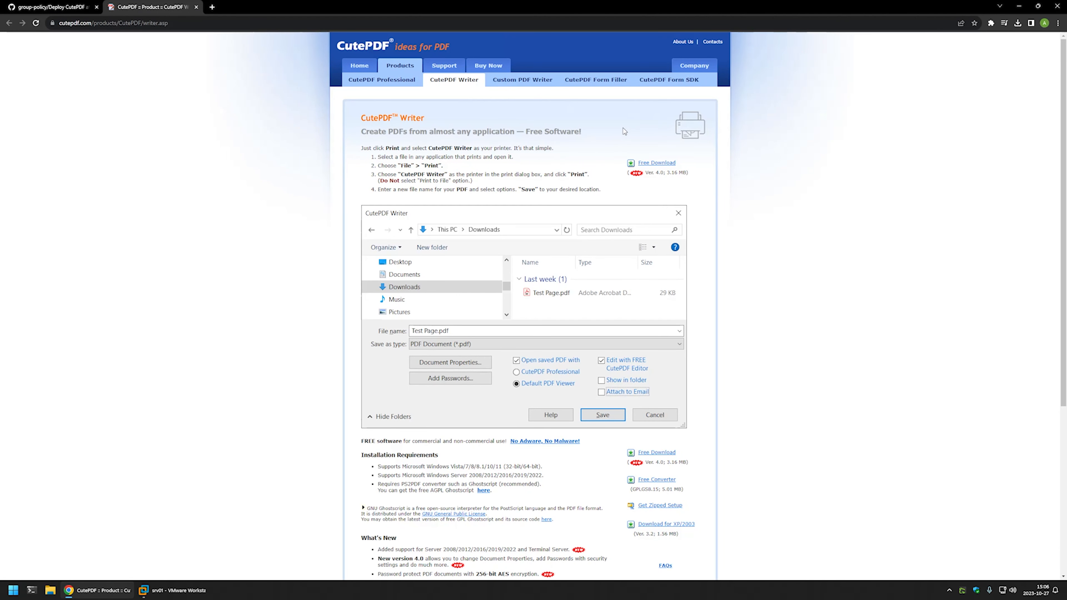
{"action": "left_click", "coordinate": [655, 163]}
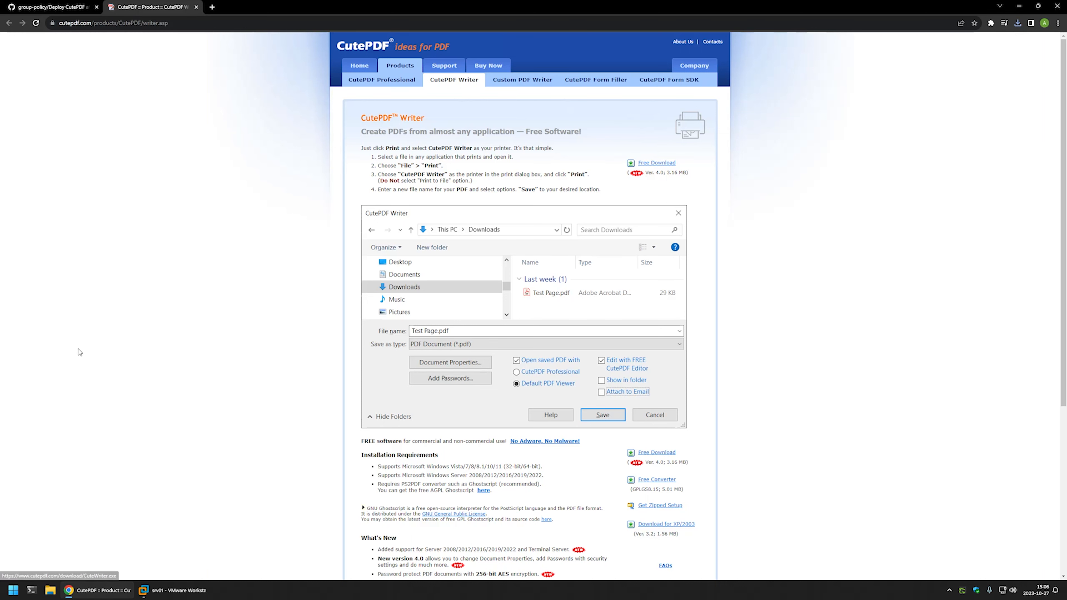
{"action": "right_click", "coordinate": [50, 590]}
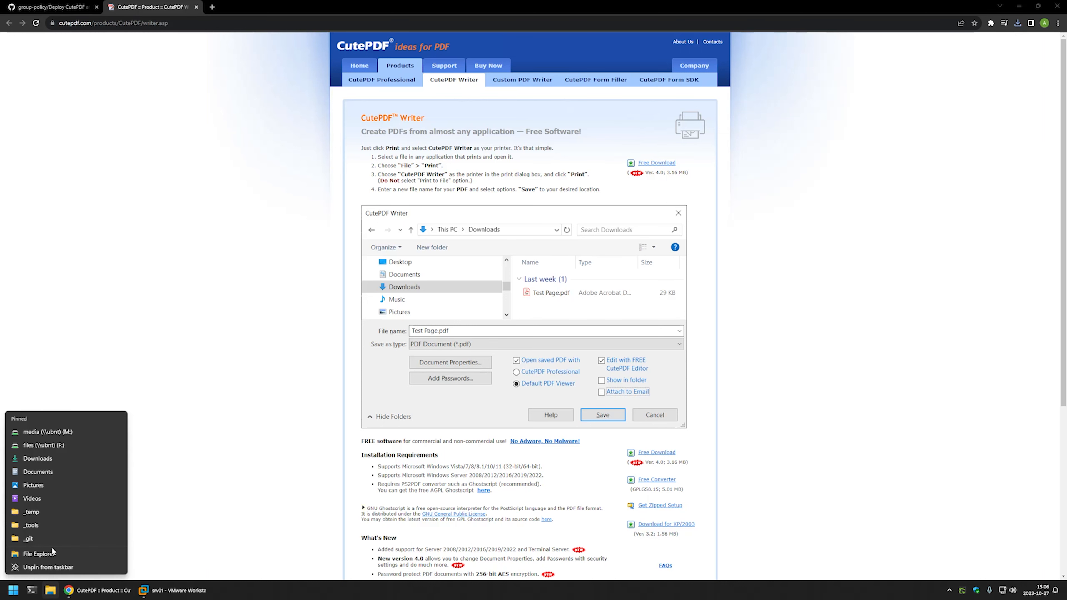
{"action": "left_click", "coordinate": [38, 458]}
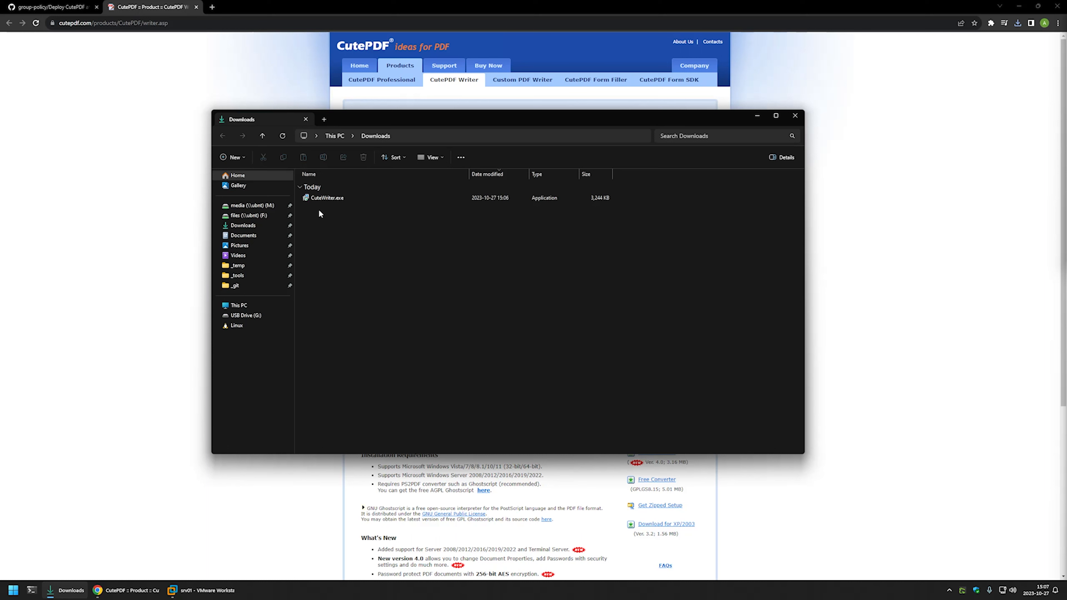
Download template.wxs from the Deploy CutePDF folder of the group-policy repository on GitHub.
{"action": "left_click", "coordinate": [51, 7]}
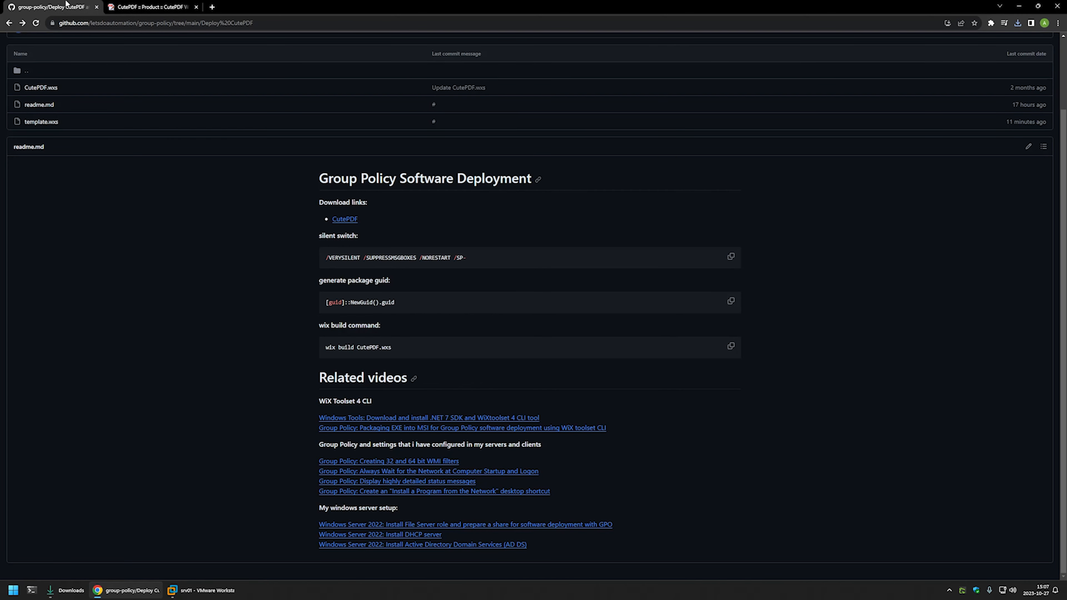
{"action": "scroll", "coordinate": [164, 125], "scroll_direction": "up", "scroll_amount": 1}
{"action": "scroll", "coordinate": [164, 125], "scroll_direction": "up", "scroll_amount": 2}
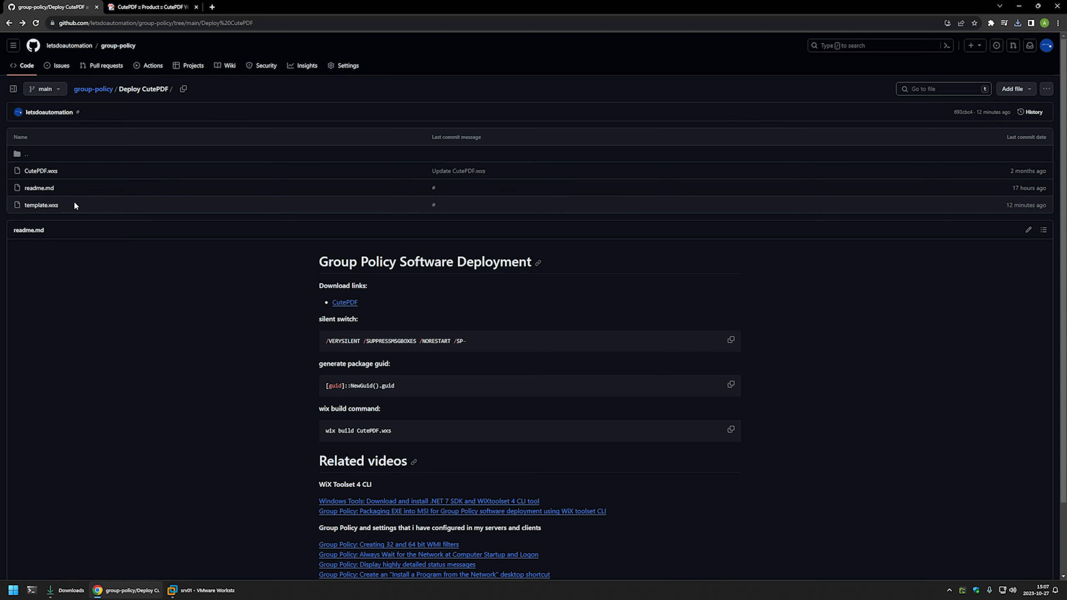
{"action": "left_click_drag", "start_coordinate": [75, 201], "coordinate": [23, 205]}
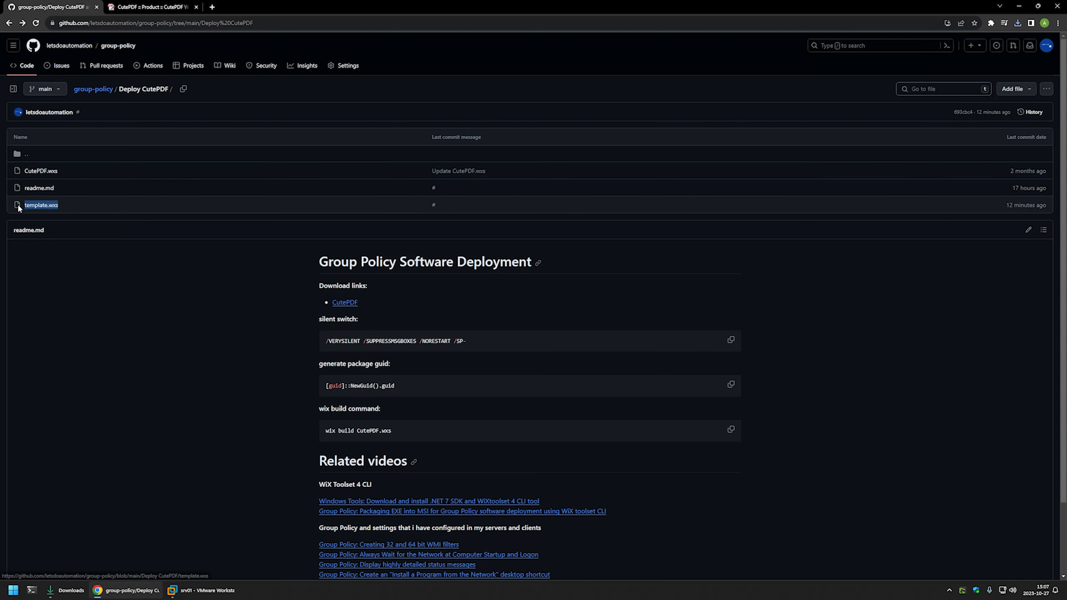
{"action": "left_click", "coordinate": [50, 205]}
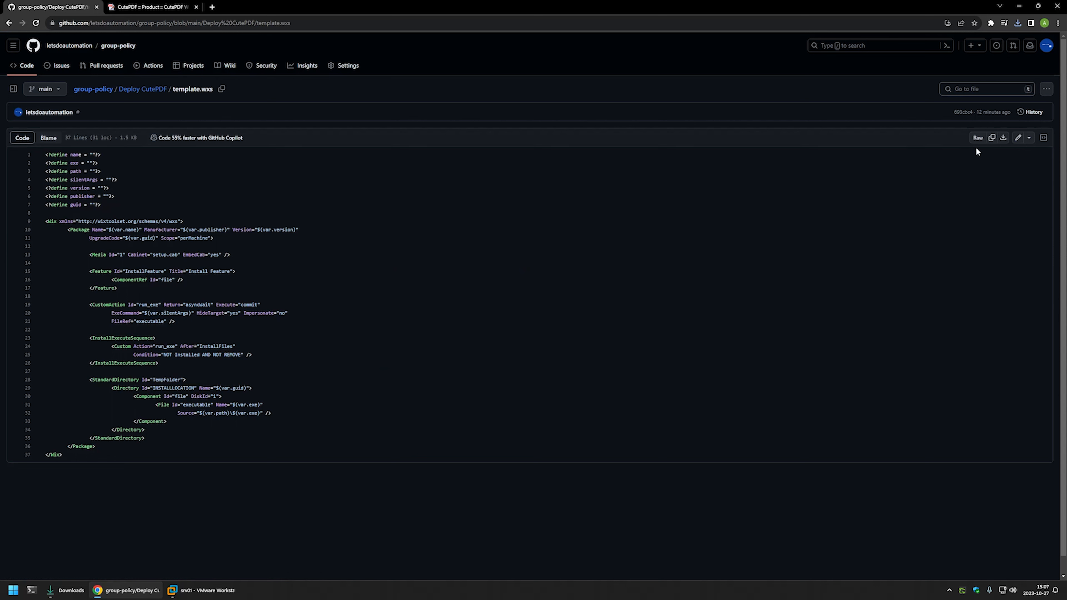
{"action": "left_click", "coordinate": [1005, 135]}
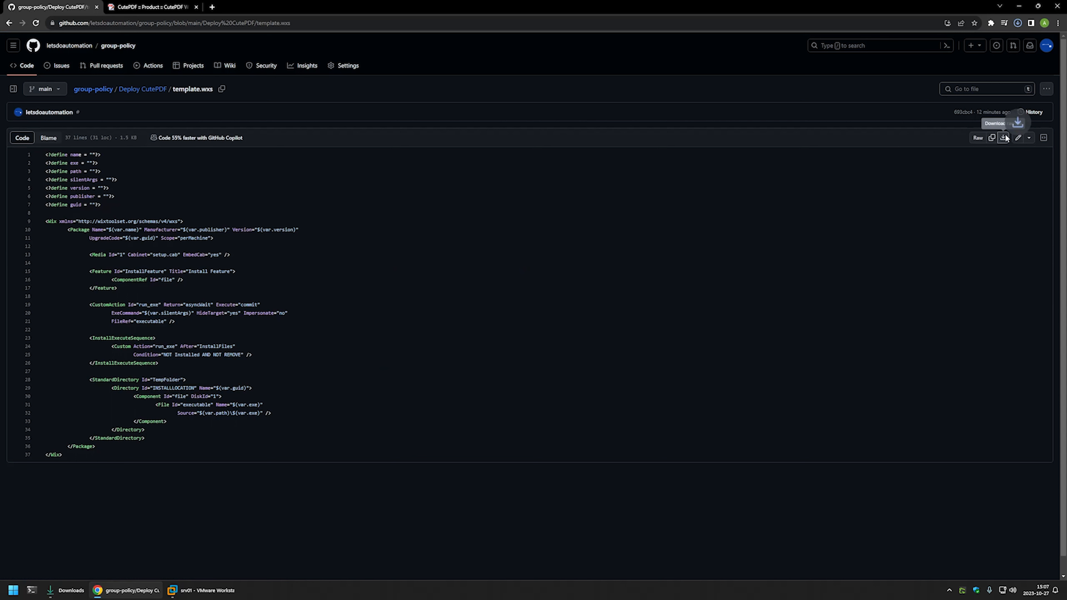
Rename the downloaded template.wxs in the Downloads folder as cutepdf.wxs.
{"action": "left_click", "coordinate": [65, 591]}
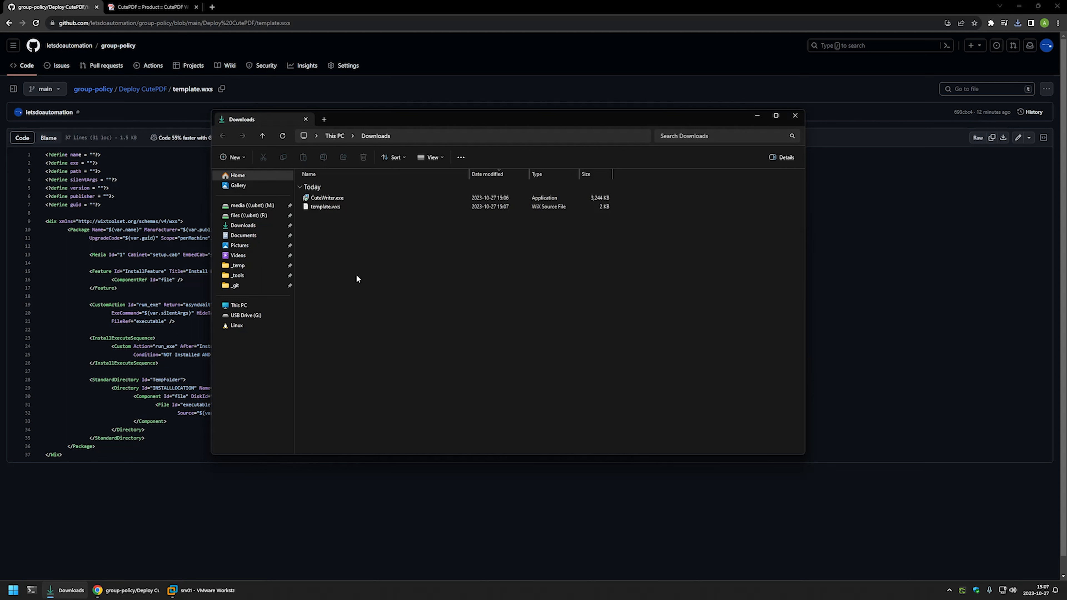
{"action": "right_click", "coordinate": [329, 209]}
{"action": "left_click", "coordinate": [365, 352]}
{"action": "type", "text": "cutepdf"}
{"action": "key", "text": "Return"}
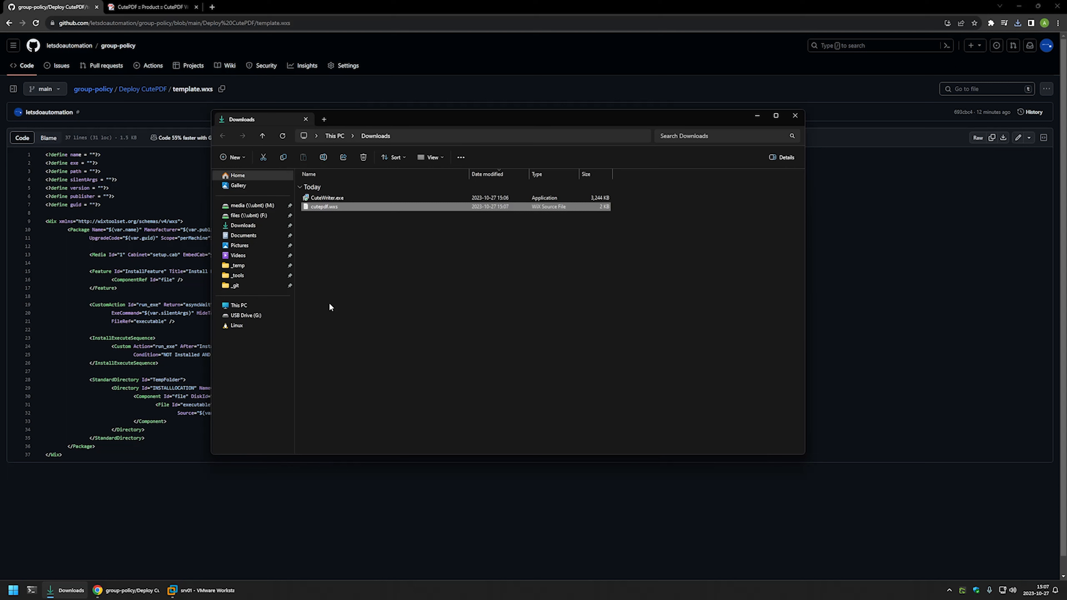
Open cutepdf.wxs in Visual Studio Code and review the define variables at the start of the file.
{"action": "right_click", "coordinate": [331, 208]}
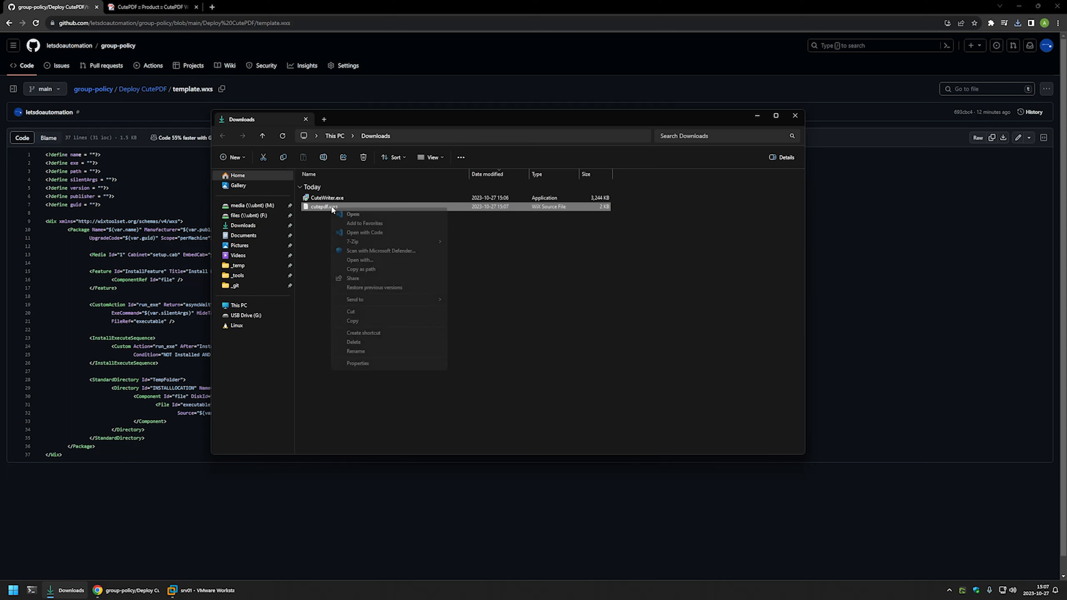
{"action": "left_click", "coordinate": [359, 231]}
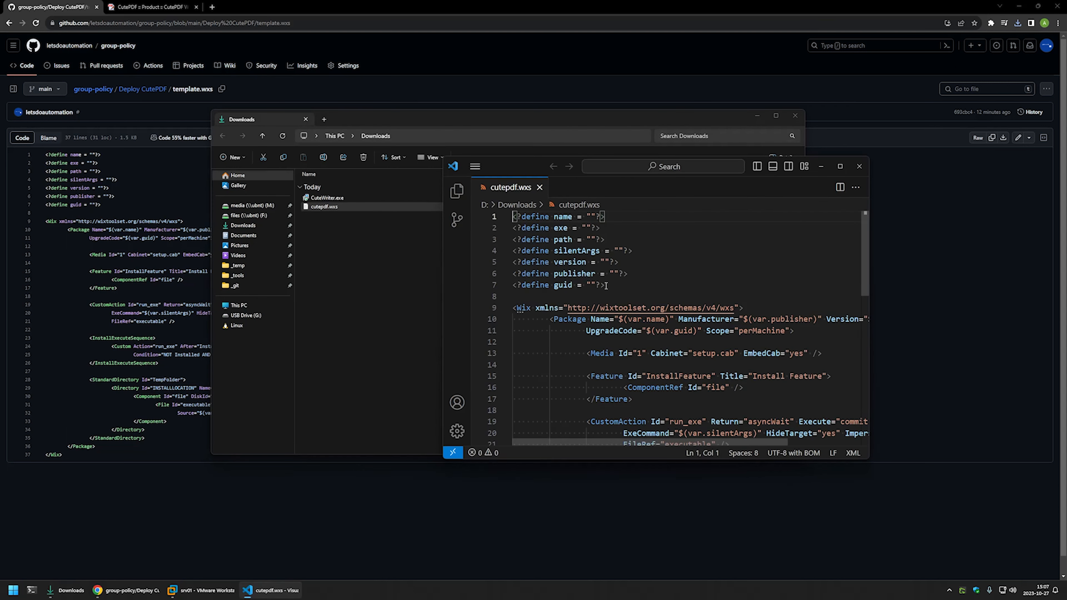
{"action": "left_click", "coordinate": [606, 285]}
{"action": "scroll", "coordinate": [606, 285], "scroll_direction": "down", "scroll_amount": 5}
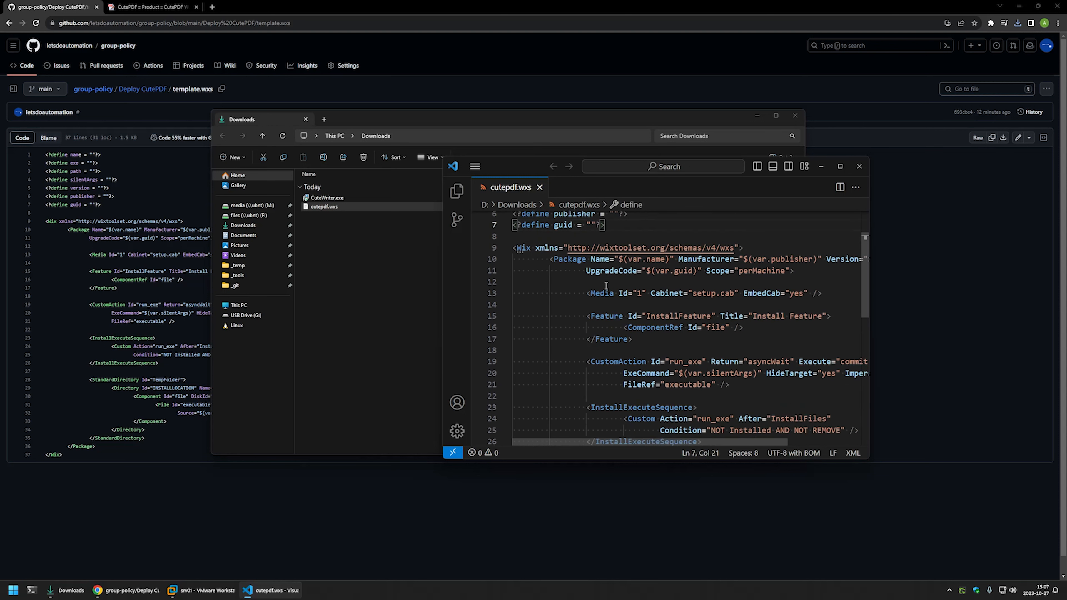
{"action": "scroll", "coordinate": [606, 285], "scroll_direction": "up", "scroll_amount": 5}
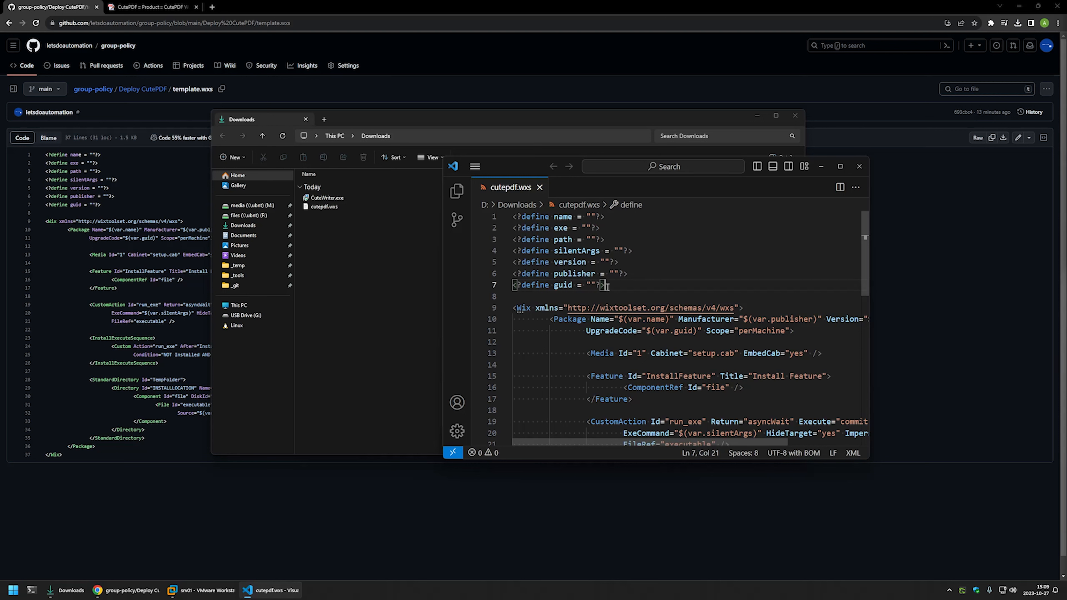
{"action": "left_click_drag", "start_coordinate": [626, 286], "coordinate": [464, 197]}
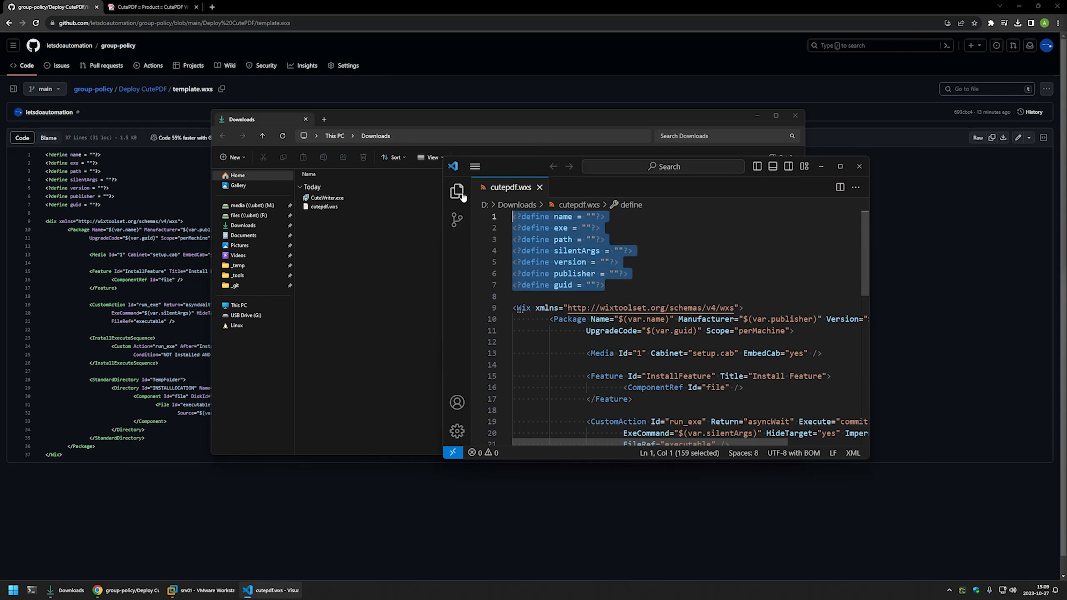
{"action": "left_click", "coordinate": [611, 289]}
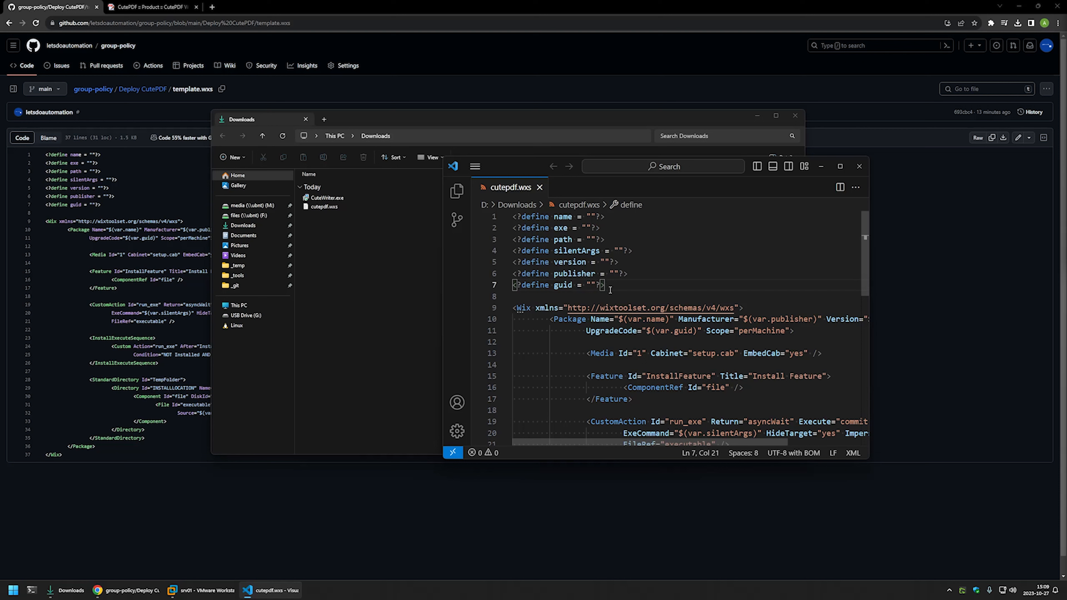
Set the name variable to "Deploy CutePDF" and save the file.
{"action": "double_click", "coordinate": [563, 216]}
{"action": "left_click", "coordinate": [591, 216]}
{"action": "type", "text": "Deploy C"}
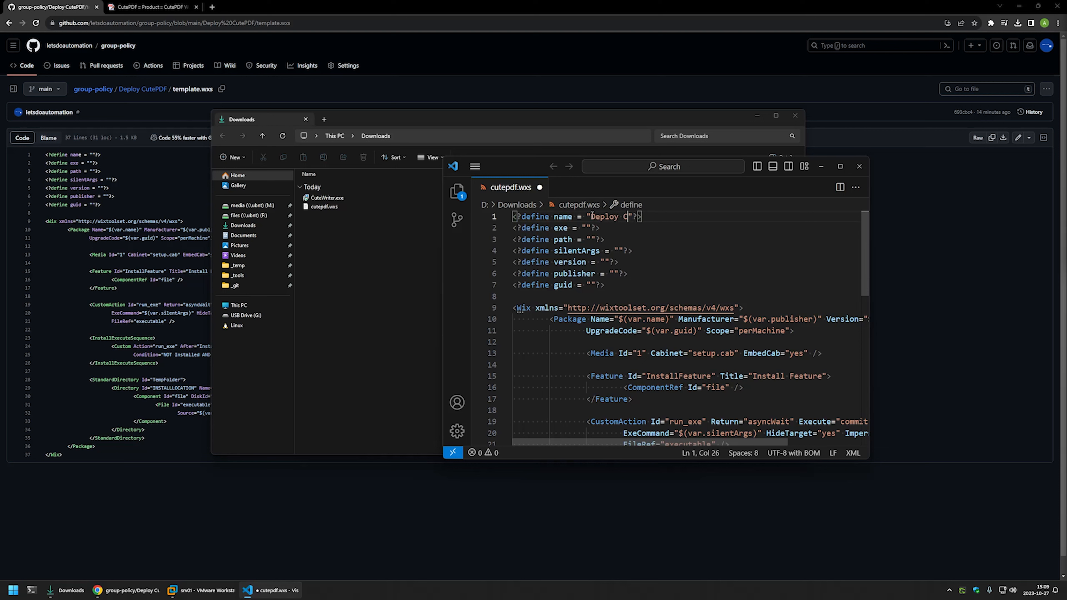
{"action": "type", "text": "utePDF"}
{"action": "key", "text": "ctrl+s"}
Copy the installer's full file name from the Downloads folder, set the exe variable to "CuteWriter.exe" and save cutepdf.wxs.
{"action": "left_click", "coordinate": [586, 227]}
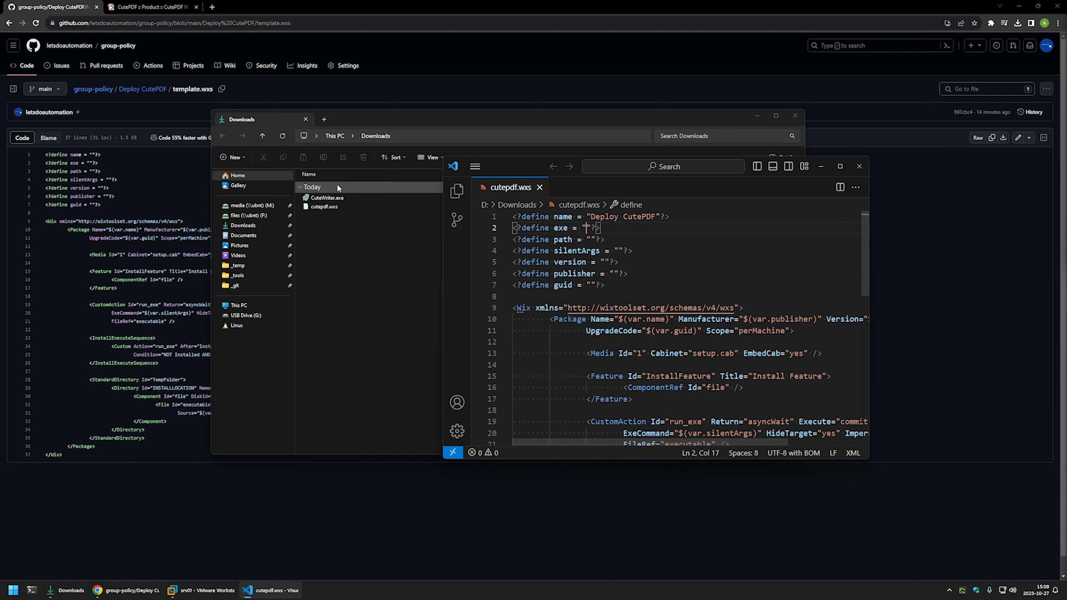
{"action": "right_click", "coordinate": [333, 198]}
{"action": "left_click", "coordinate": [367, 365]}
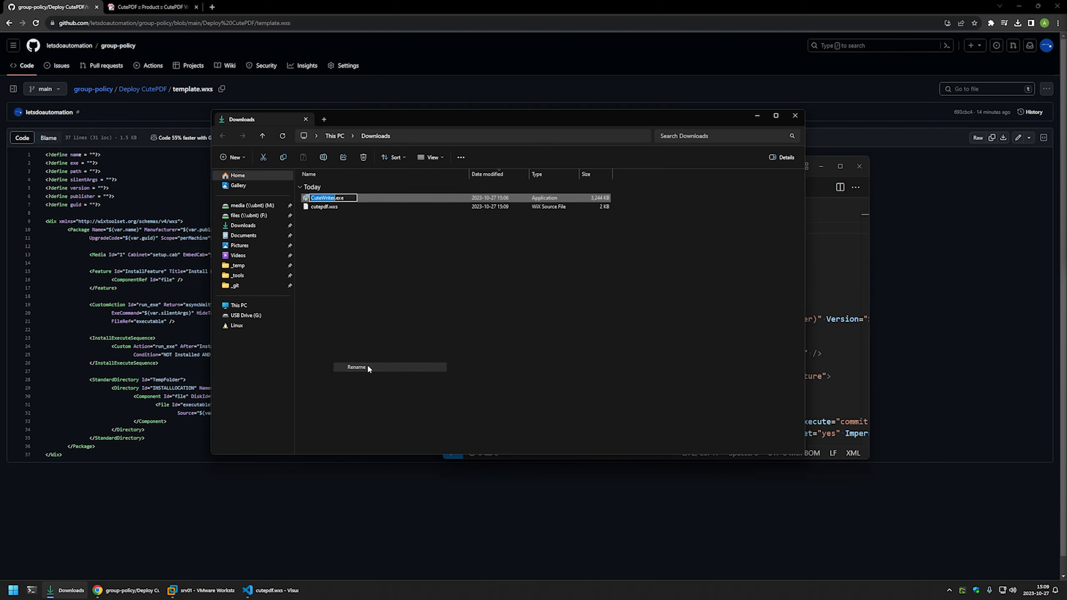
{"action": "left_click_drag", "start_coordinate": [348, 199], "coordinate": [309, 199]}
{"action": "key", "text": "ctrl+c"}
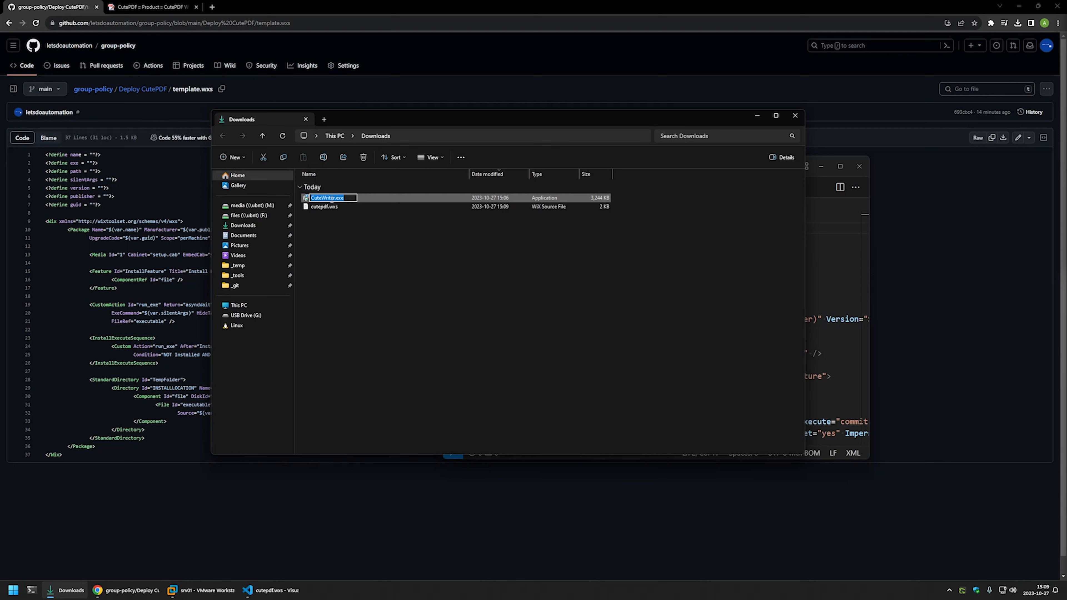
{"action": "right_click", "coordinate": [328, 198]}
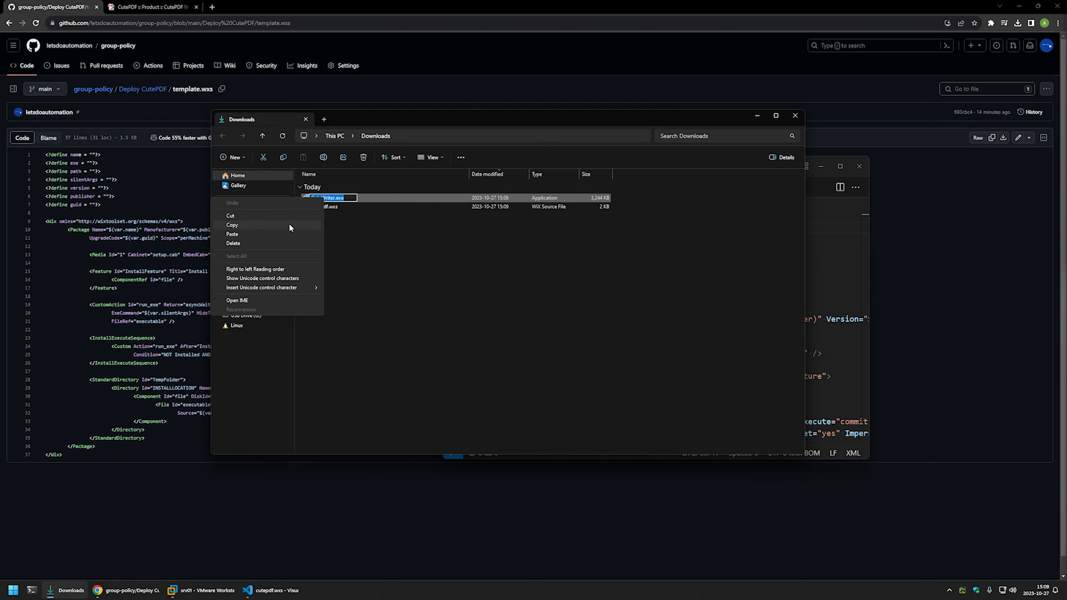
{"action": "left_click", "coordinate": [289, 223]}
{"action": "left_click", "coordinate": [830, 251]}
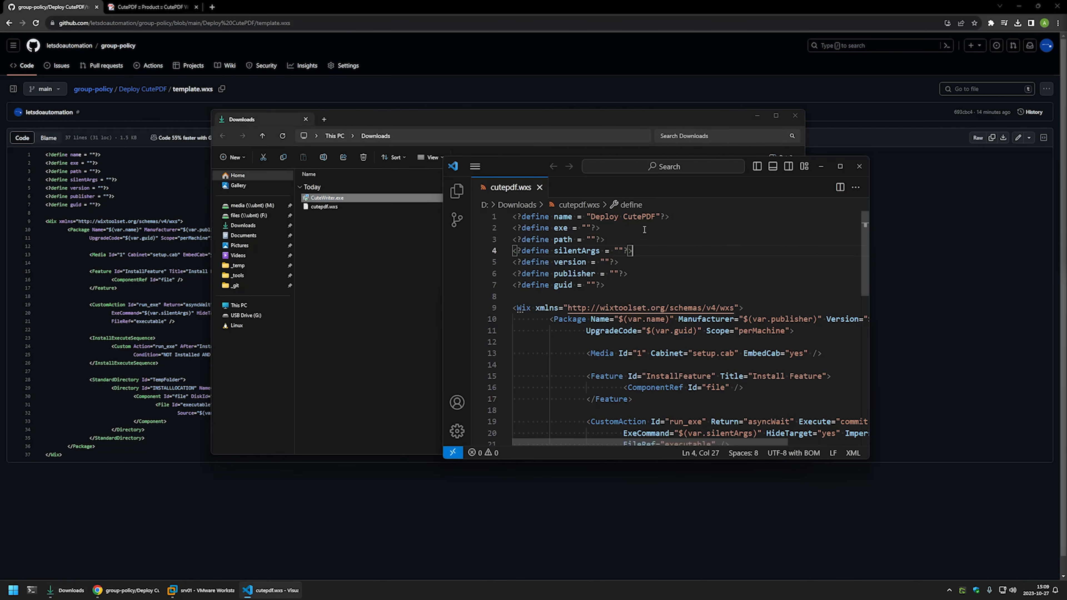
{"action": "left_click", "coordinate": [587, 228]}
{"action": "key", "text": "ctrl+v"}
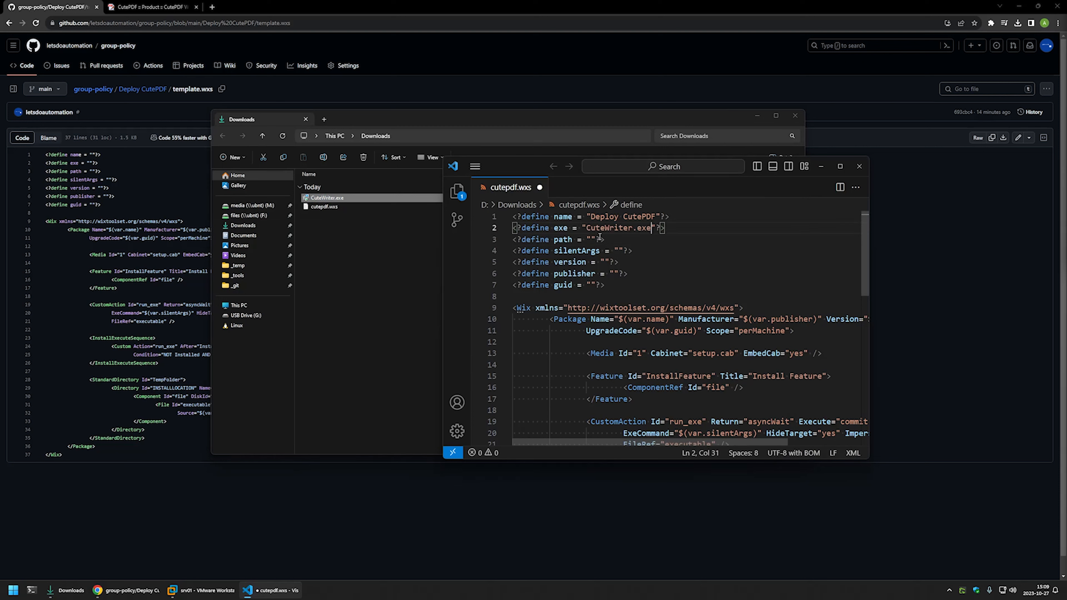
{"action": "key", "text": "ctrl+s"}
Set the path variable to "D:\Downloads" and save the file.
{"action": "left_click", "coordinate": [591, 239]}
{"action": "type", "text": "D:\\Downloads"}
{"action": "key", "text": "ctrl+s"}
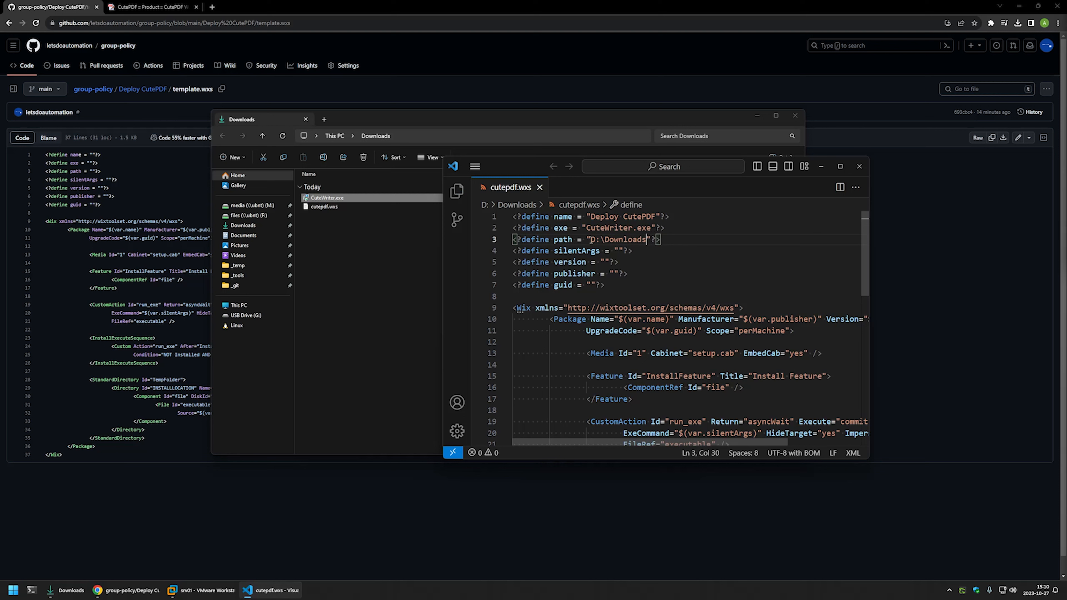
Copy the silent switch from the GitHub readme, set the silentArgs variable to "/VERYSILENT /SUPPRESSMSGBOXES /NORESTART /SP-" and save cutepdf.wxs.
{"action": "left_click", "coordinate": [620, 251]}
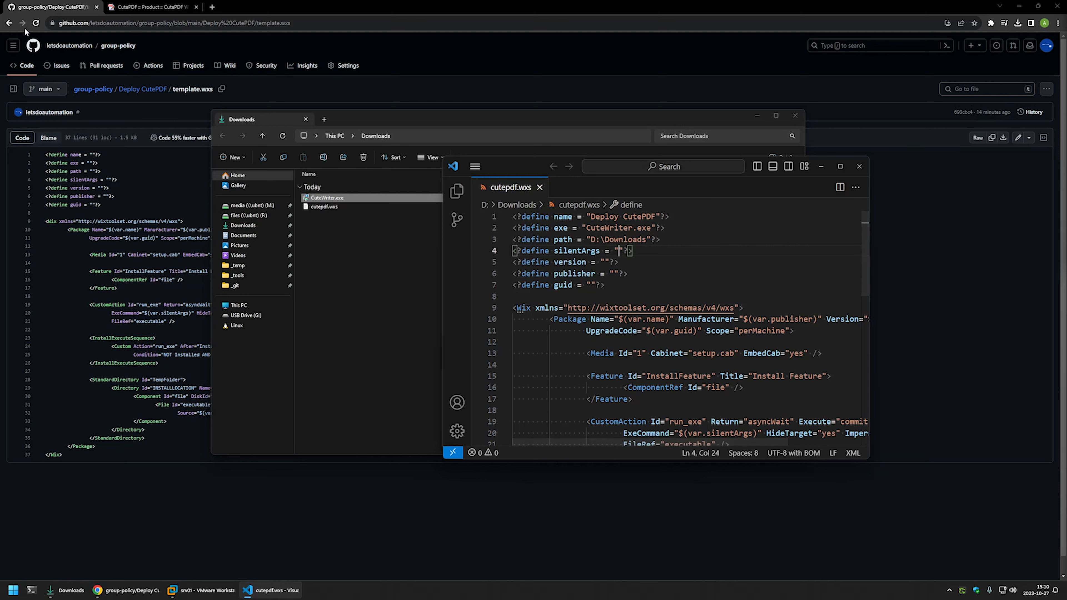
{"action": "left_click", "coordinate": [151, 88]}
{"action": "scroll", "coordinate": [378, 193], "scroll_direction": "down", "scroll_amount": 2}
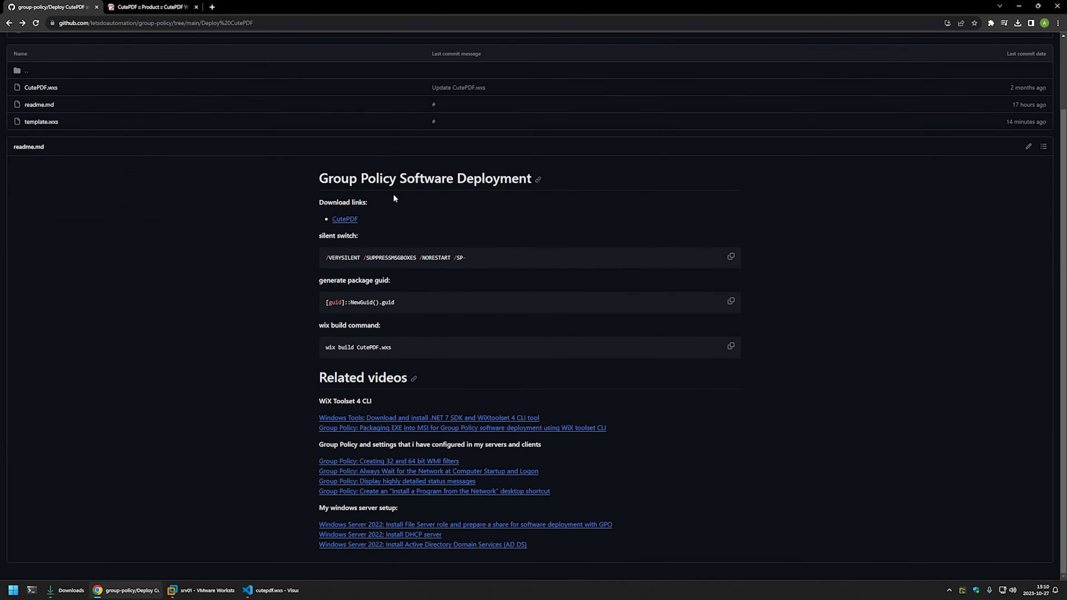
{"action": "left_click_drag", "start_coordinate": [471, 255], "coordinate": [325, 256]}
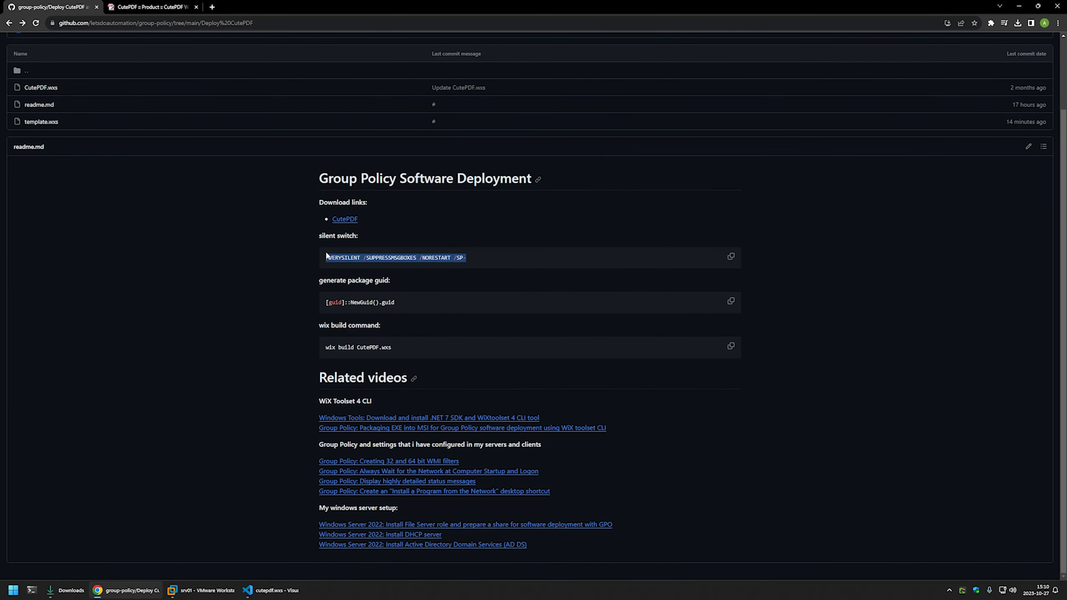
{"action": "right_click", "coordinate": [340, 254]}
{"action": "left_click", "coordinate": [379, 274]}
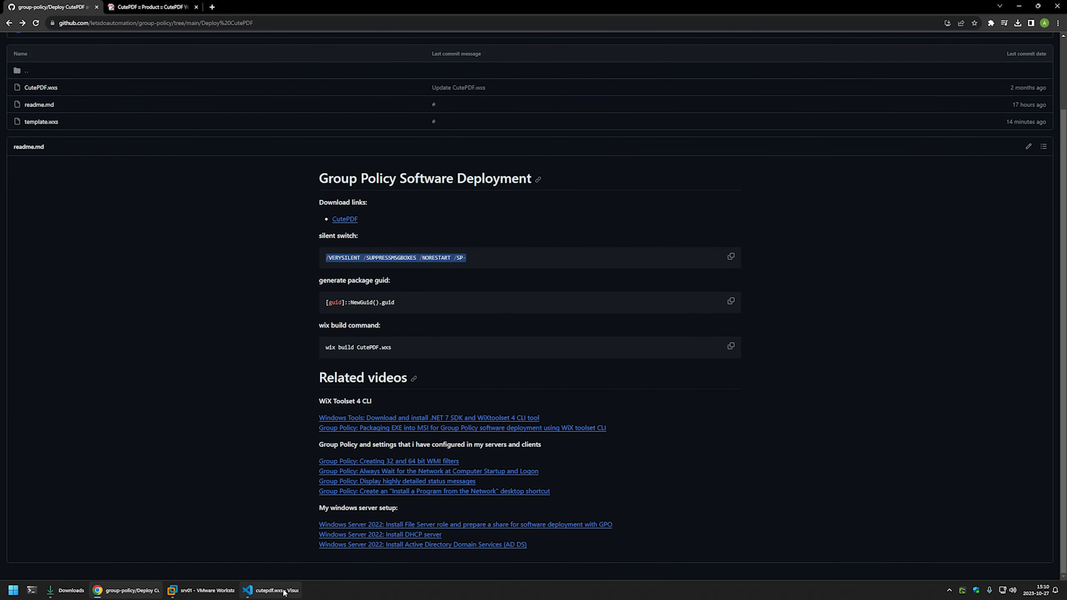
{"action": "left_click", "coordinate": [269, 590]}
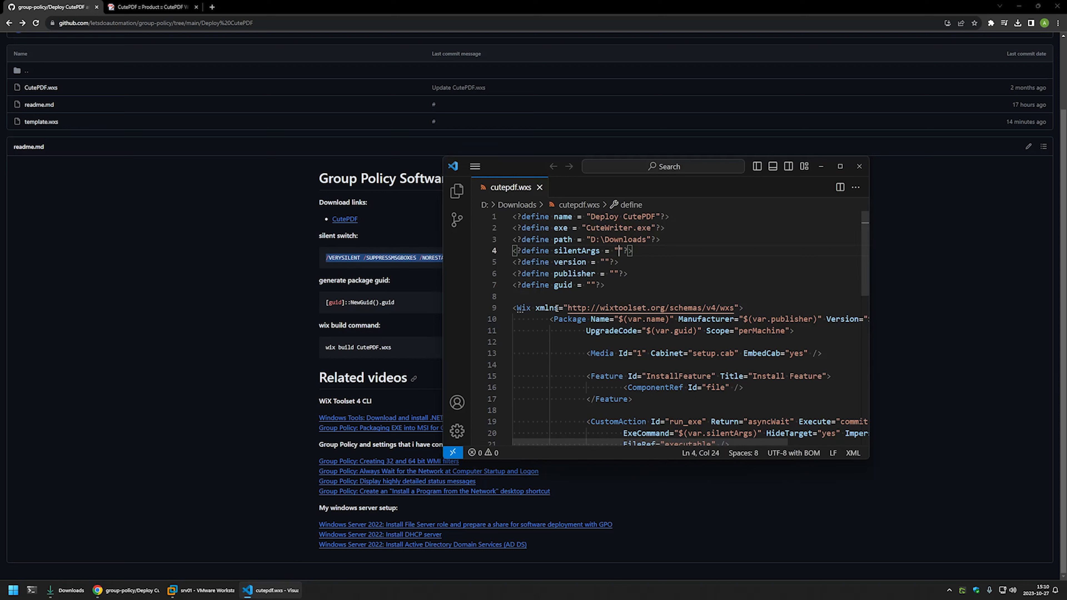
{"action": "right_click", "coordinate": [619, 253]}
{"action": "left_click", "coordinate": [638, 425]}
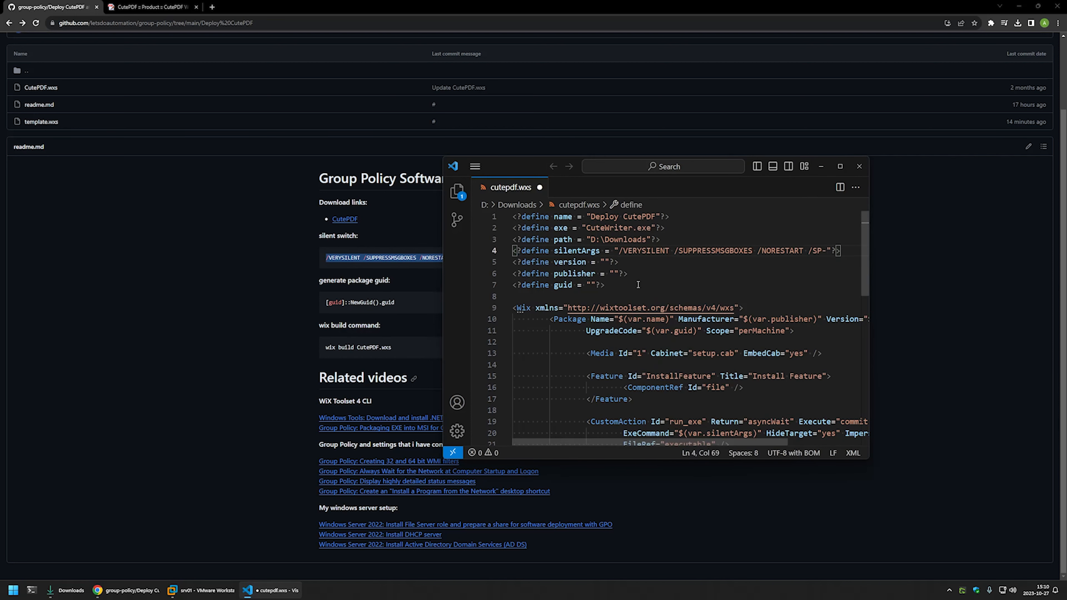
{"action": "key", "text": "ctrl+s"}
Set the version variable to "1.0.0" and save the file.
{"action": "left_click", "coordinate": [605, 262]}
{"action": "type", "text": "1.0.0"}
{"action": "key", "text": "ctrl+s"}
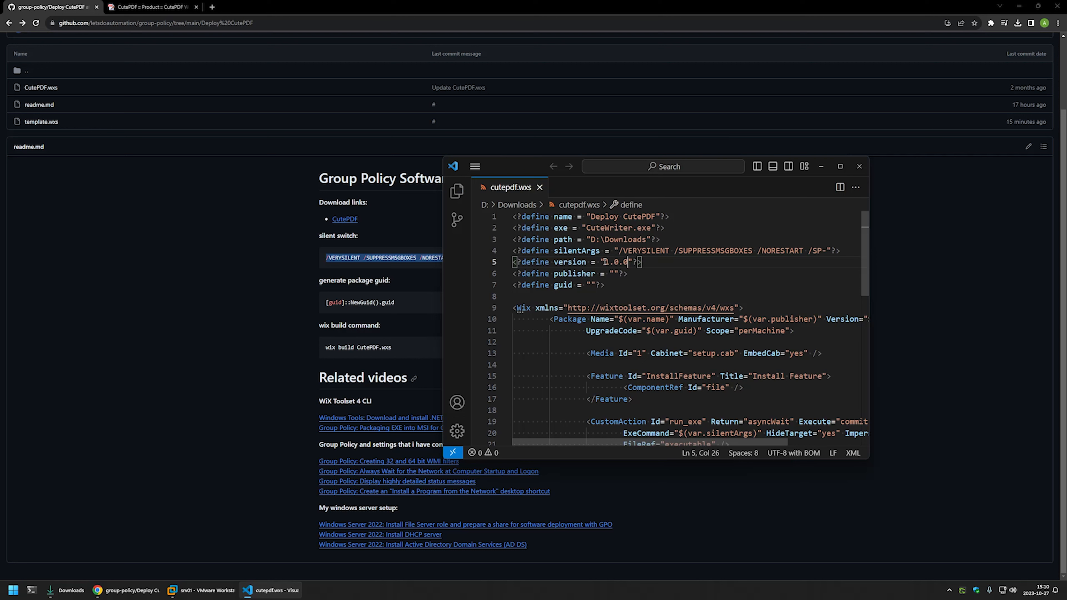
Set the publisher variable to "letsdoautomation" and save the file.
{"action": "key", "text": "Down"}
{"action": "key", "text": "Left"}
{"action": "key", "text": "Left"}
{"action": "key", "text": "Left"}
{"action": "type", "text": "letsdoauy"}
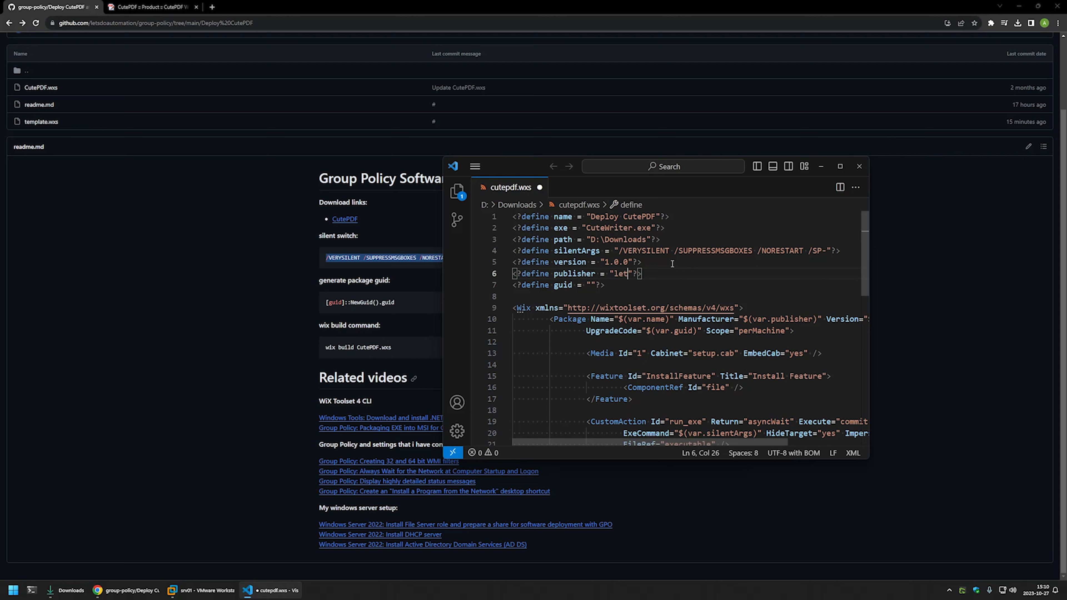
{"action": "key", "text": "BackSpace"}
{"action": "type", "text": "tomation"}
{"action": "key", "text": "ctrl+s"}
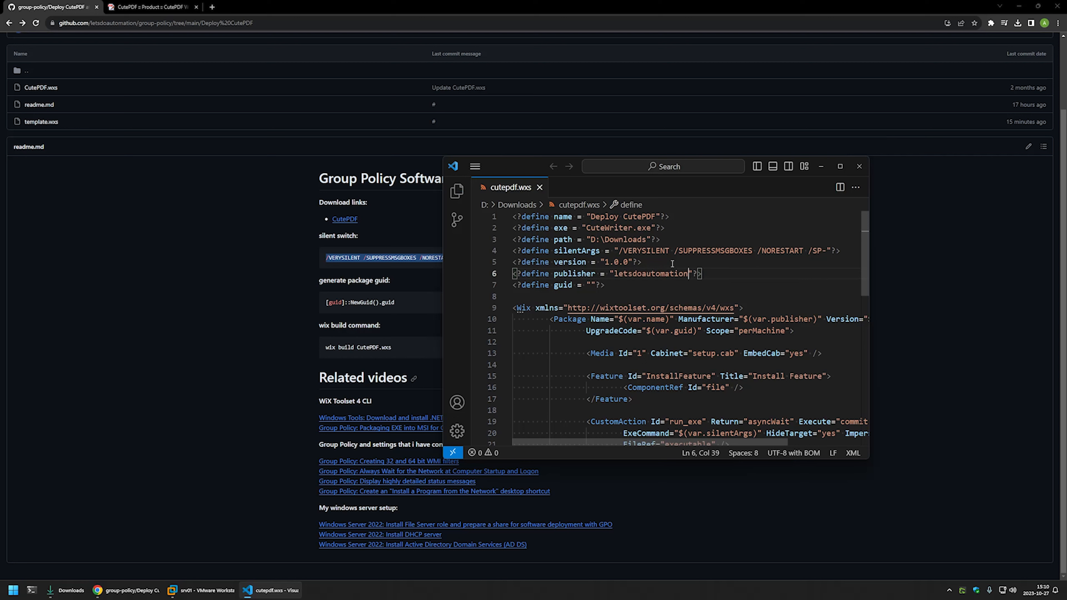
Copy the package GUID command [guid]::NewGuid().guid from the GitHub readme and run it in Windows PowerShell.
{"action": "left_click", "coordinate": [591, 286]}
{"action": "left_click", "coordinate": [407, 300]}
{"action": "left_click_drag", "start_coordinate": [406, 299], "coordinate": [326, 302]}
{"action": "right_click", "coordinate": [335, 302]}
{"action": "left_click", "coordinate": [388, 305]}
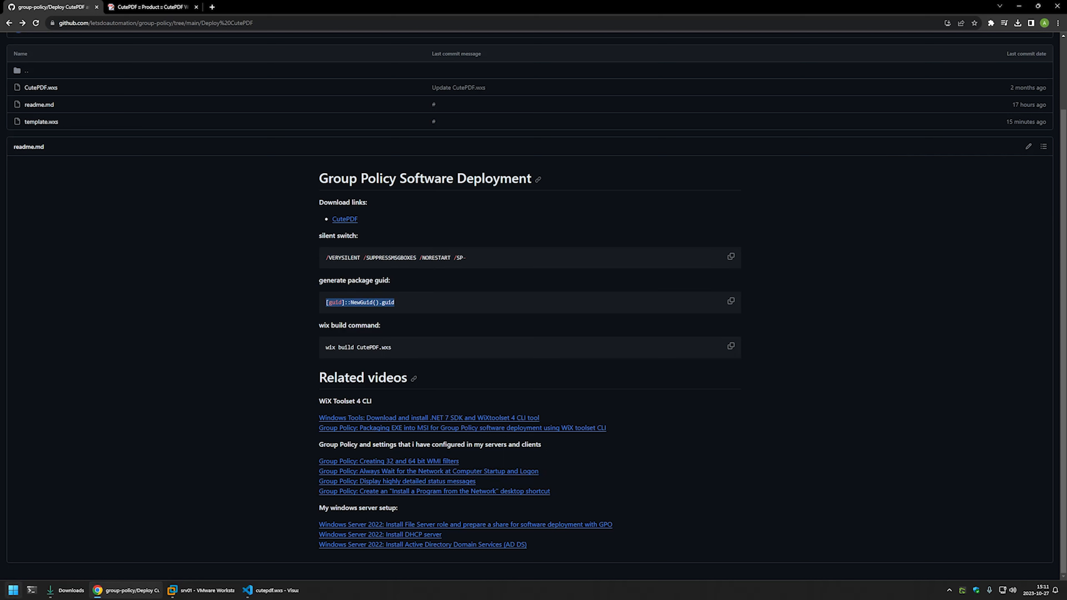
{"action": "left_click", "coordinate": [32, 590]}
{"action": "key", "text": "ctrl+v"}
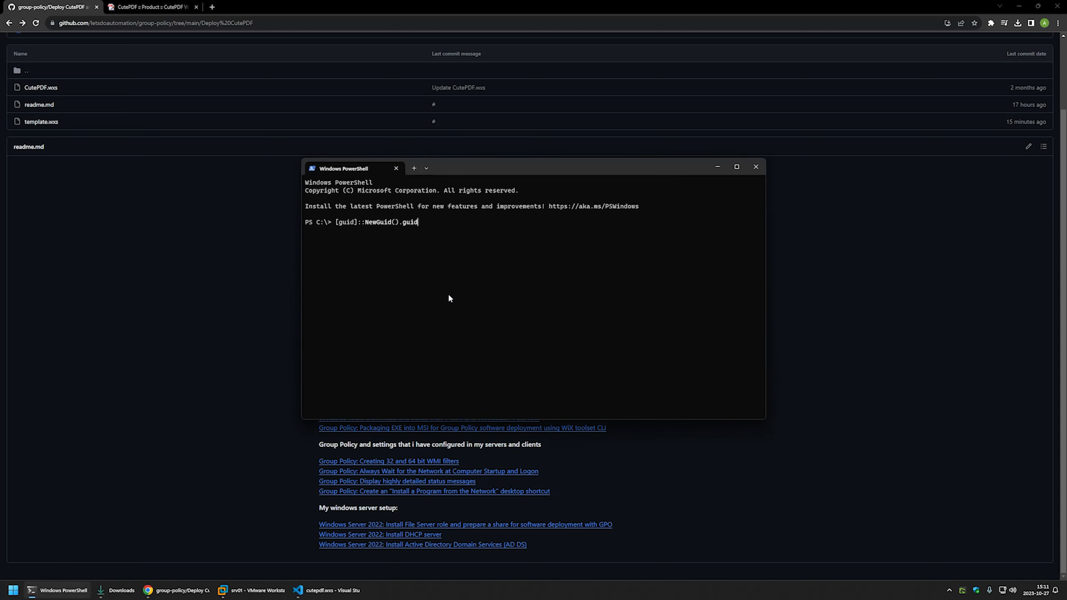
{"action": "key", "text": "Return"}
Rerun the NewGuid command five more times to generate additional GUIDs.
{"action": "key", "text": "Up"}
{"action": "key", "text": "Return"}
{"action": "key", "text": "Up"}
{"action": "key", "text": "Return"}
{"action": "key", "text": "Up"}
{"action": "key", "text": "Return"}
{"action": "key", "text": "Up"}
{"action": "key", "text": "Return"}
{"action": "key", "text": "Up"}
{"action": "key", "text": "Return"}
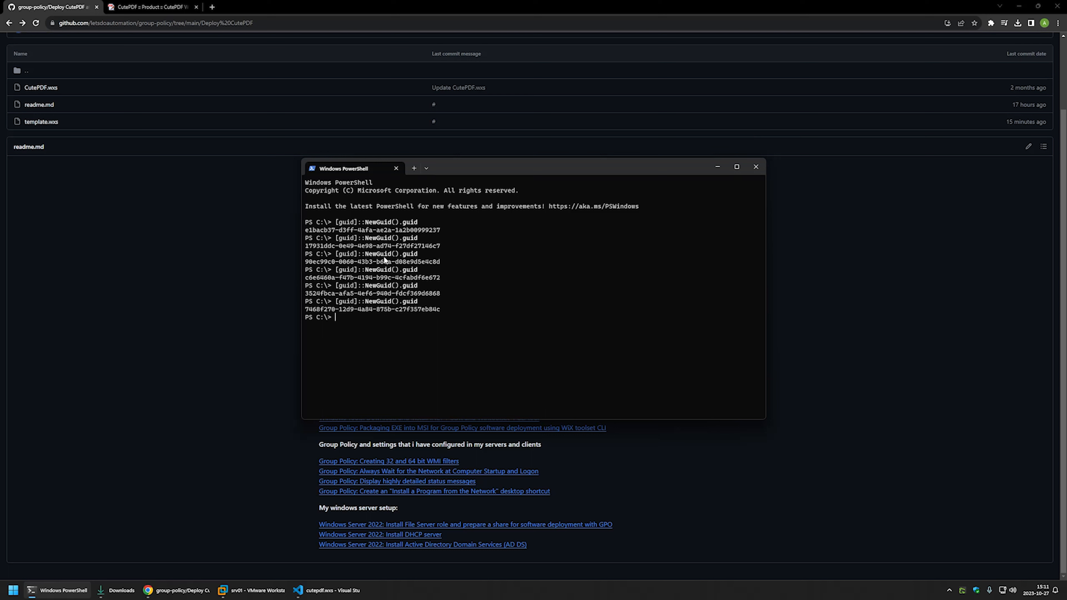
Copy the last generated GUID into the guid variable of cutepdf.wxs, save the file and close Visual Studio Code.
{"action": "left_click_drag", "start_coordinate": [437, 309], "coordinate": [304, 309]}
{"action": "right_click", "coordinate": [320, 314]}
{"action": "left_click", "coordinate": [342, 590]}
{"action": "key", "text": "ctrl+v"}
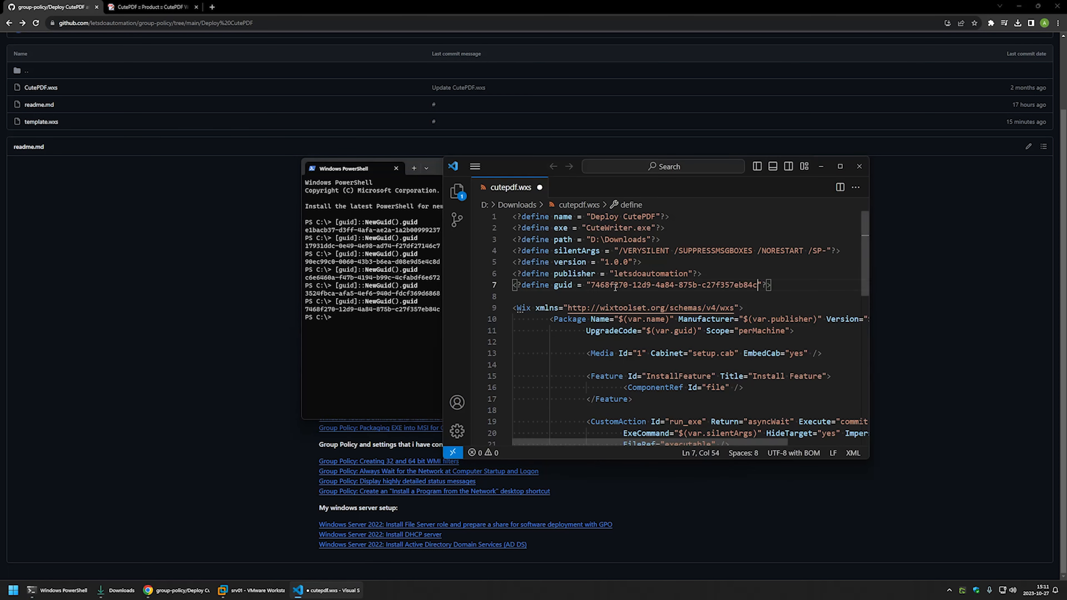
{"action": "key", "text": "ctrl+s"}
{"action": "left_click", "coordinate": [858, 170]}
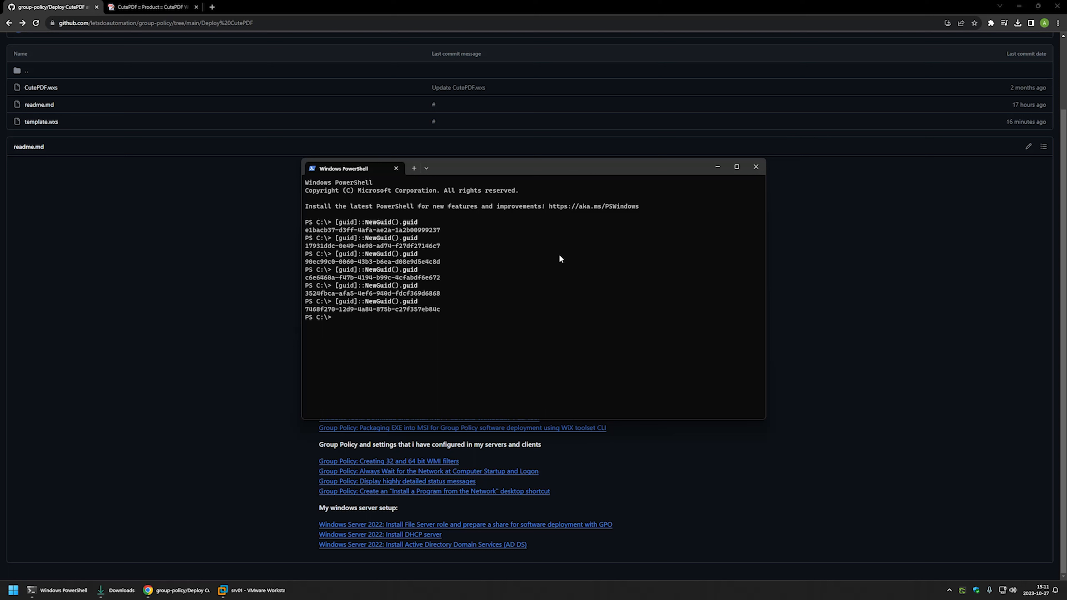
Change the PowerShell directory to D:\Downloads and list its files.
{"action": "left_click", "coordinate": [463, 166]}
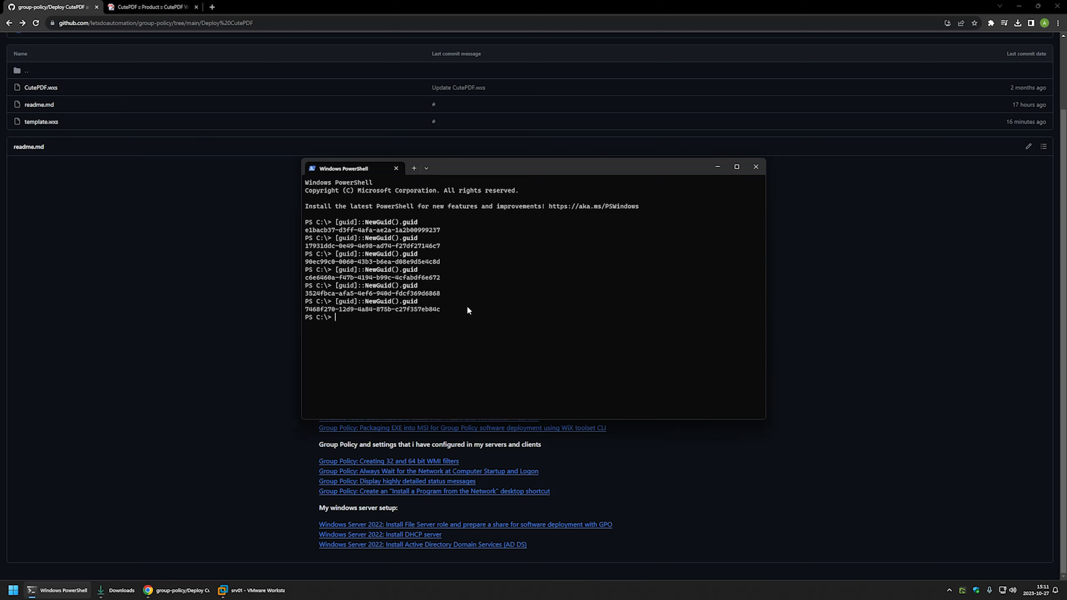
{"action": "type", "text": "cd d:\\dow"}
{"action": "key", "text": "Tab"}
{"action": "key", "text": "Return"}
{"action": "type", "text": "dir"}
{"action": "key", "text": "Return"}
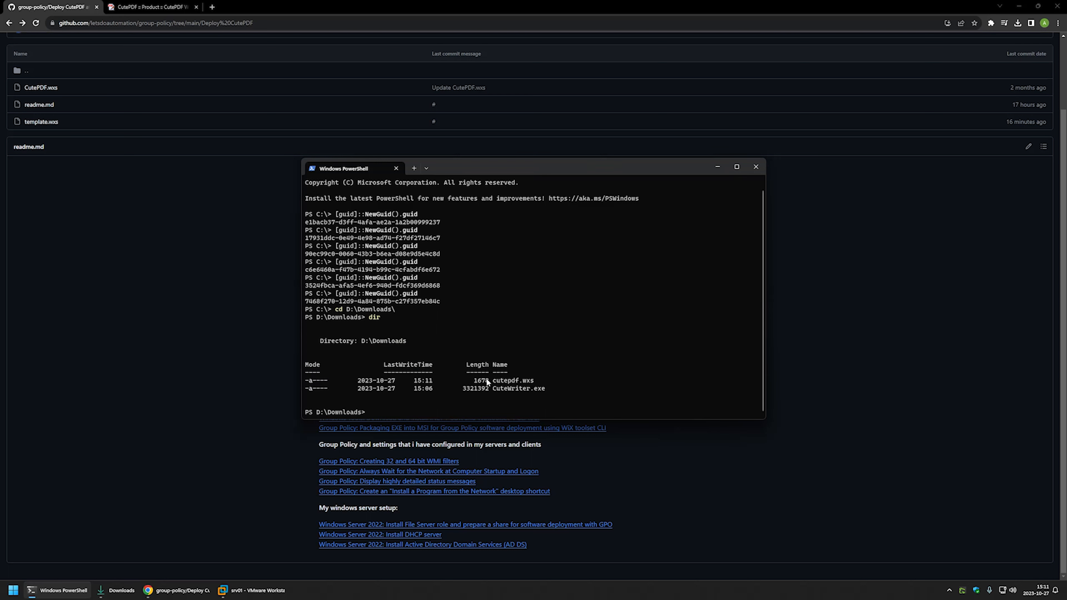
Build the MSI package by running wix build .\cutepdf.wxs in PowerShell.
{"action": "left_click_drag", "start_coordinate": [542, 389], "coordinate": [525, 389]}
{"action": "left_click", "coordinate": [509, 398]}
{"action": "type", "text": "wix build .\\cutepdf.wxs"}
{"action": "key", "text": "Return"}
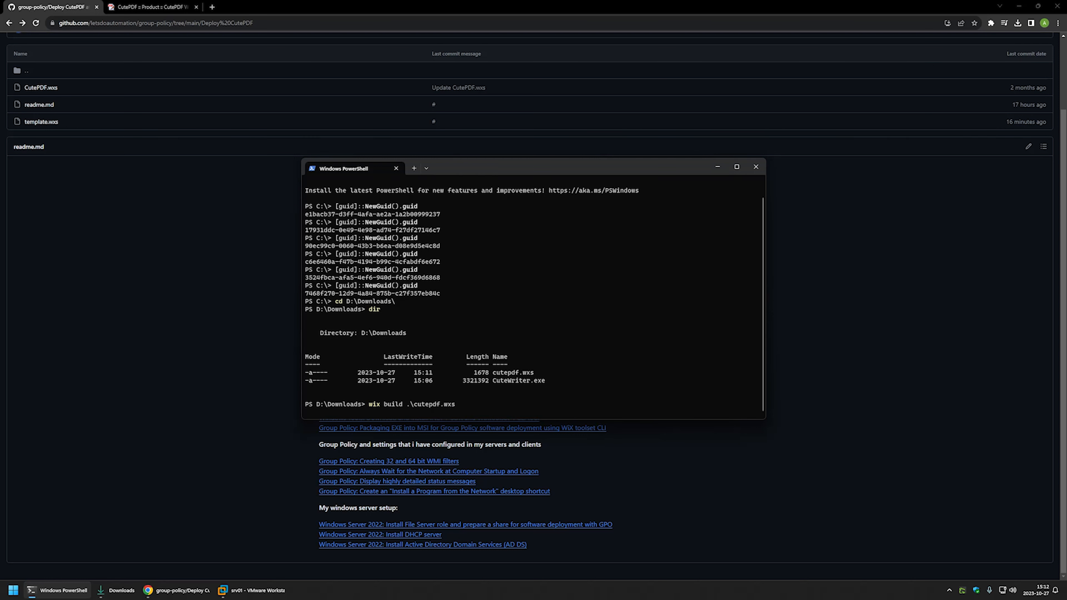
Copy cutepdf.msi from the Downloads folder and paste it onto the desktop of the srv01 virtual machine in VMware Workstation.
{"action": "left_click", "coordinate": [115, 590]}
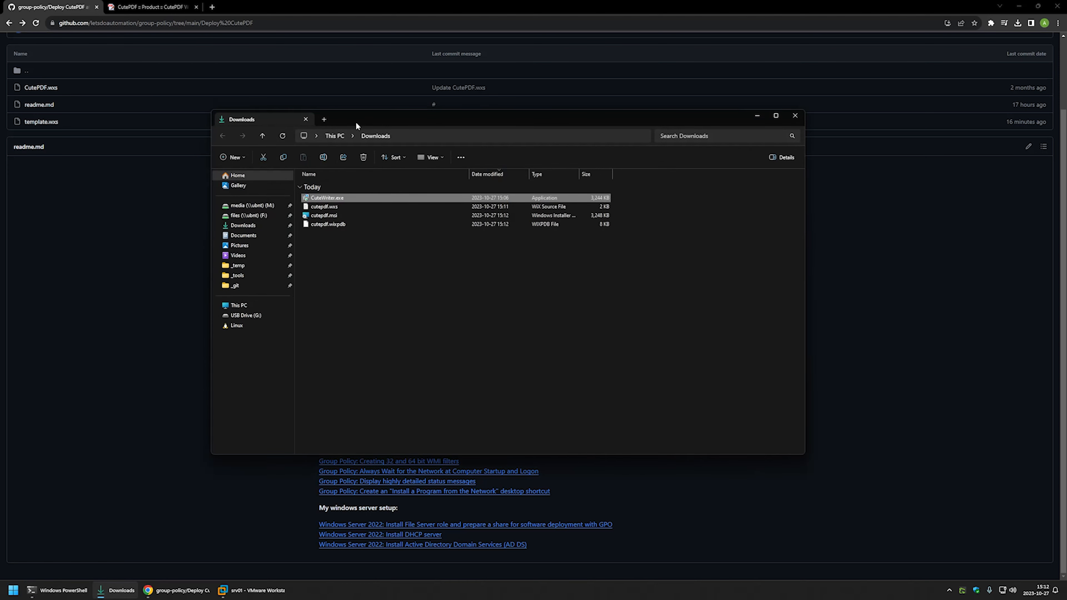
{"action": "left_click_drag", "start_coordinate": [357, 126], "coordinate": [692, 188]}
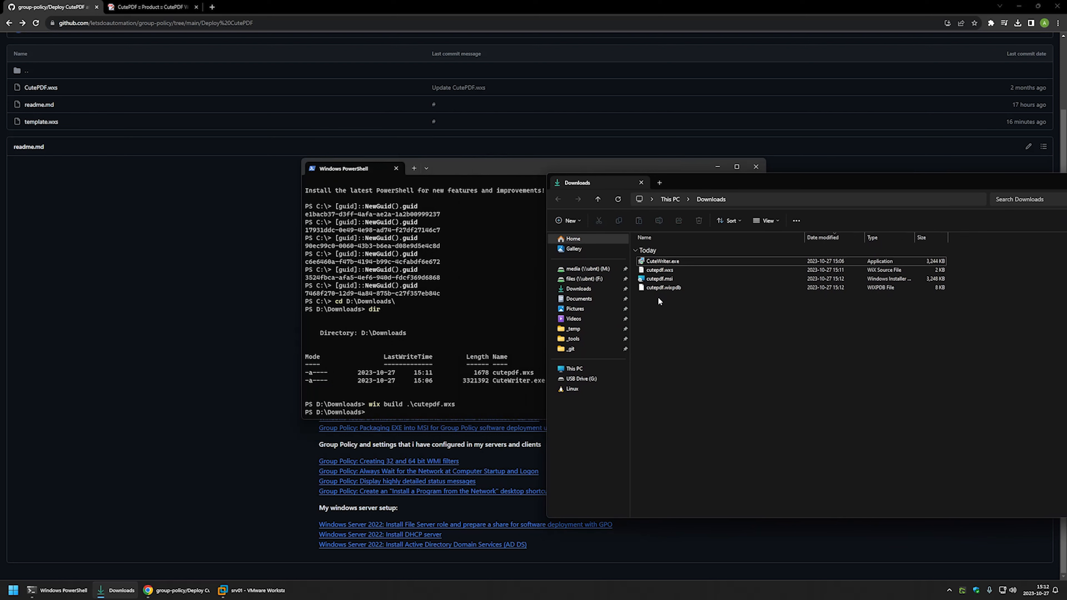
{"action": "right_click", "coordinate": [661, 279]}
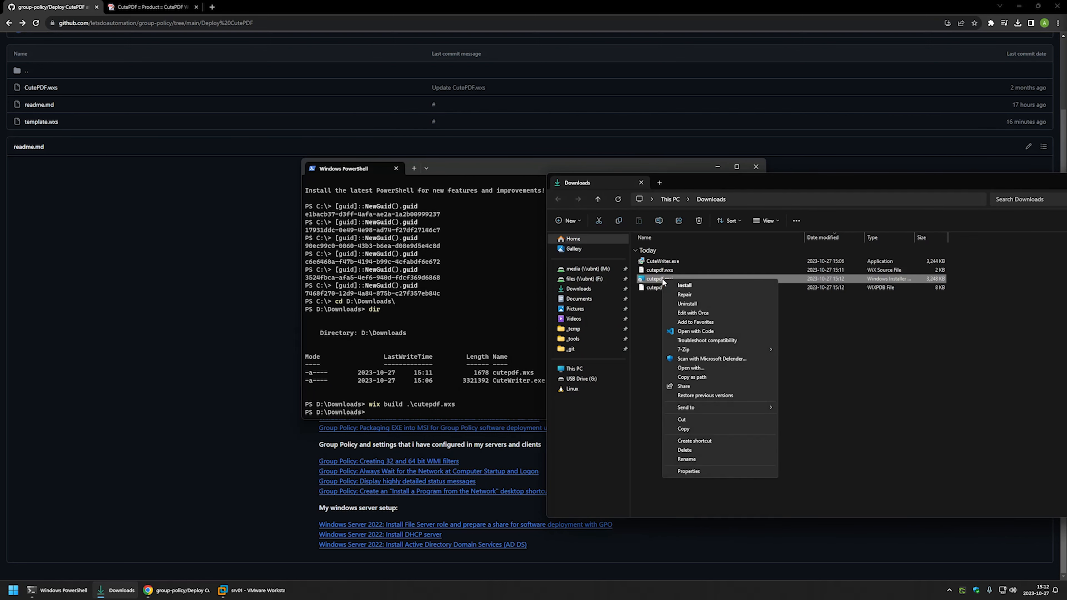
{"action": "left_click", "coordinate": [693, 429]}
{"action": "left_click", "coordinate": [252, 590]}
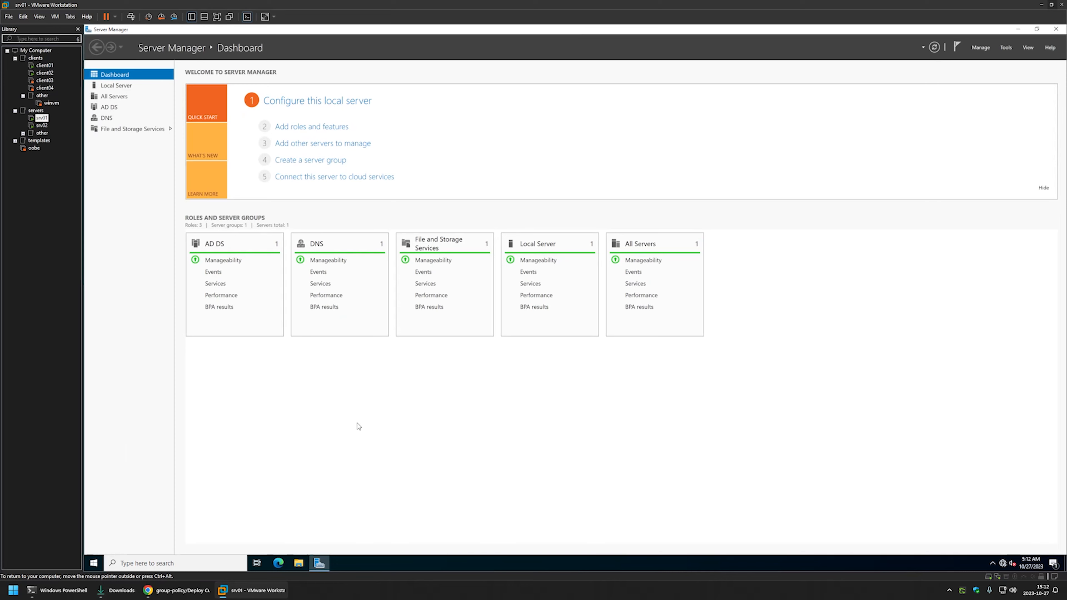
{"action": "left_click", "coordinate": [1019, 29]}
{"action": "right_click", "coordinate": [260, 164]}
{"action": "left_click", "coordinate": [293, 202]}
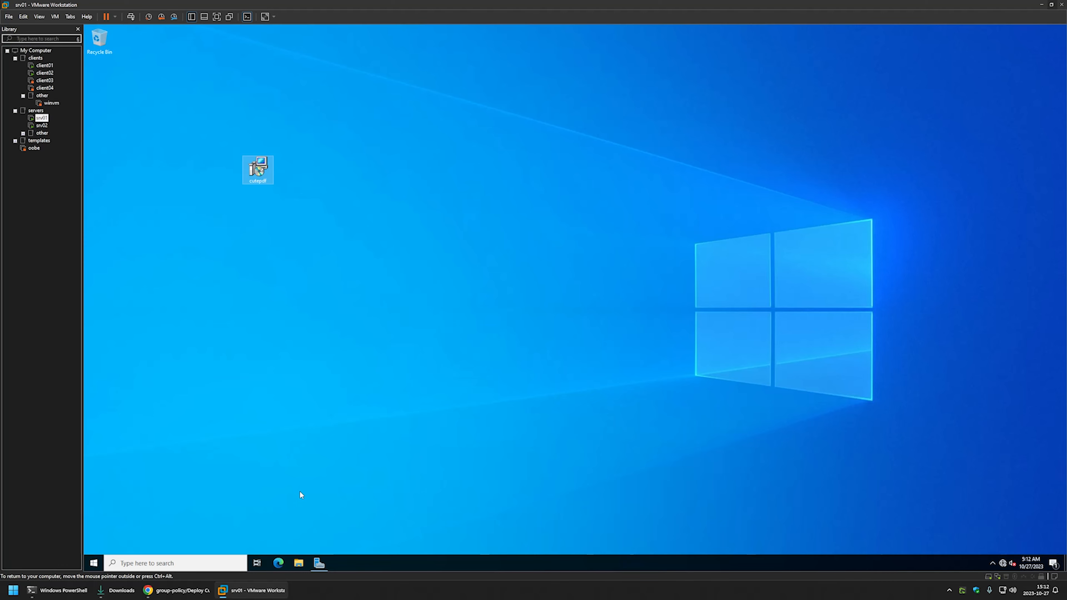
Open the software share on \\srv02 in File Explorer on srv01.
{"action": "left_click", "coordinate": [299, 564]}
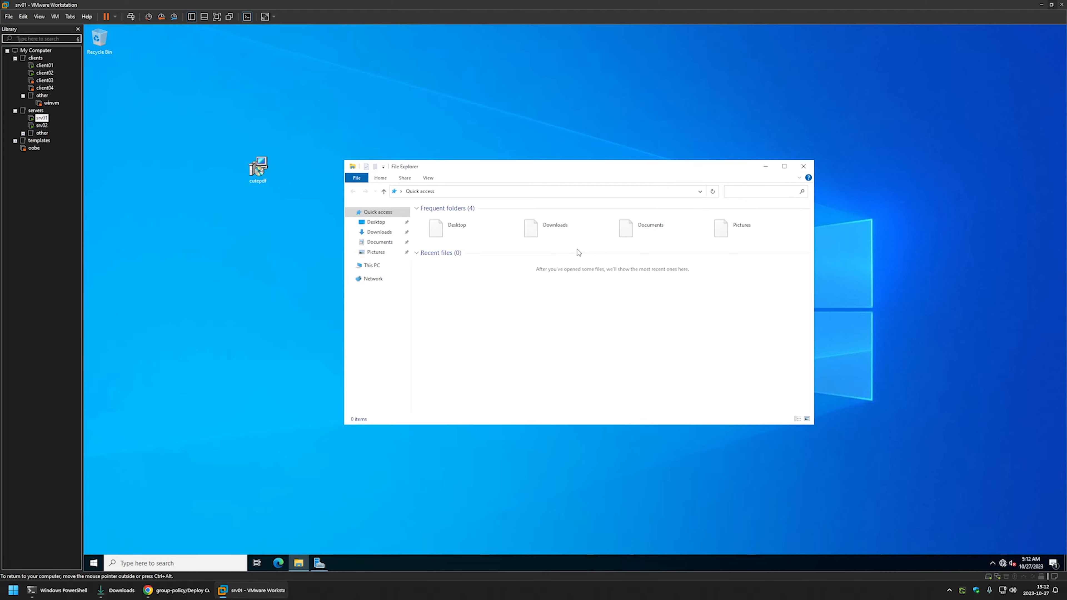
{"action": "left_click_drag", "start_coordinate": [510, 169], "coordinate": [536, 202]}
{"action": "left_click", "coordinate": [510, 225]}
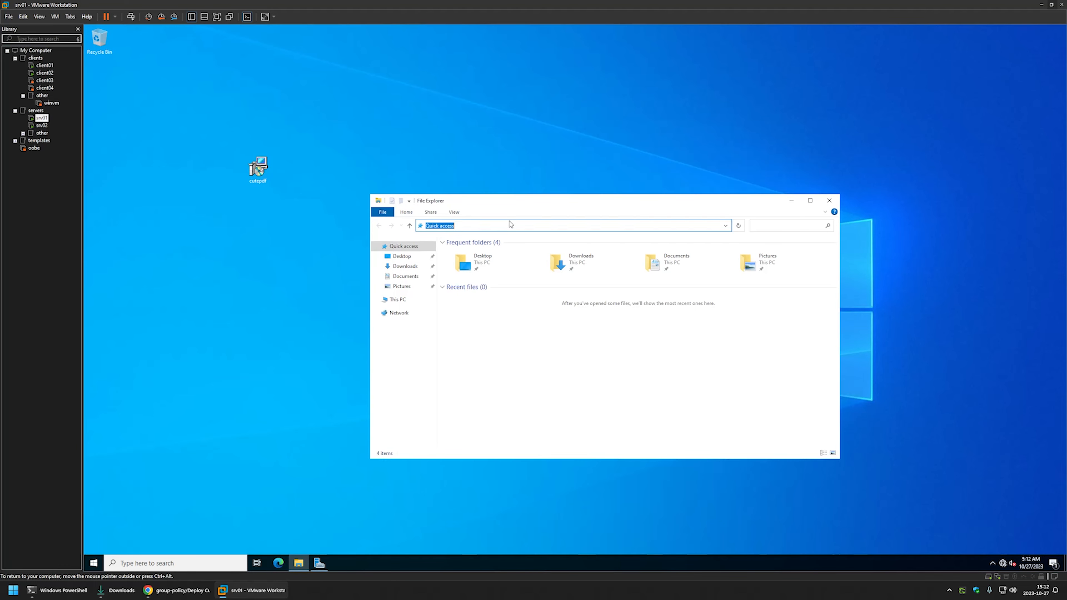
{"action": "type", "text": "\\\\"}
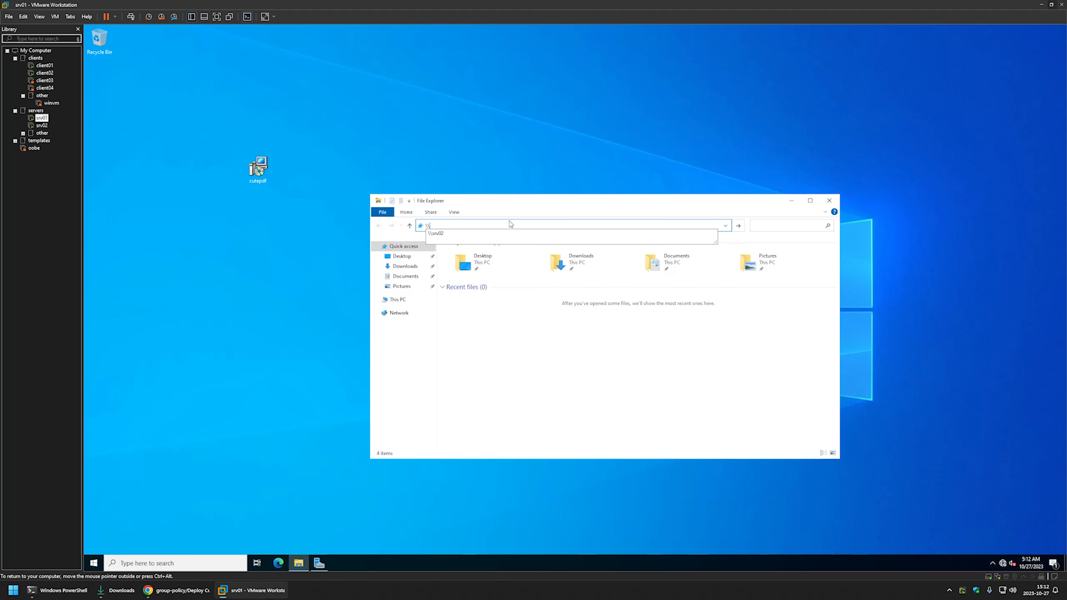
{"action": "type", "text": "srv02"}
{"action": "key", "text": "Return"}
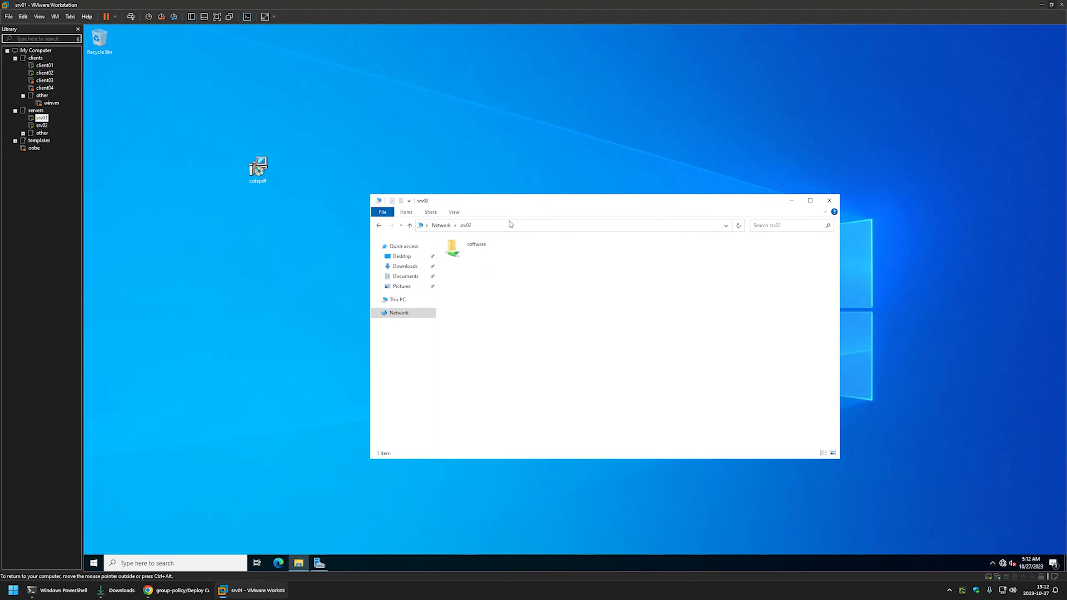
{"action": "double_click", "coordinate": [465, 254]}
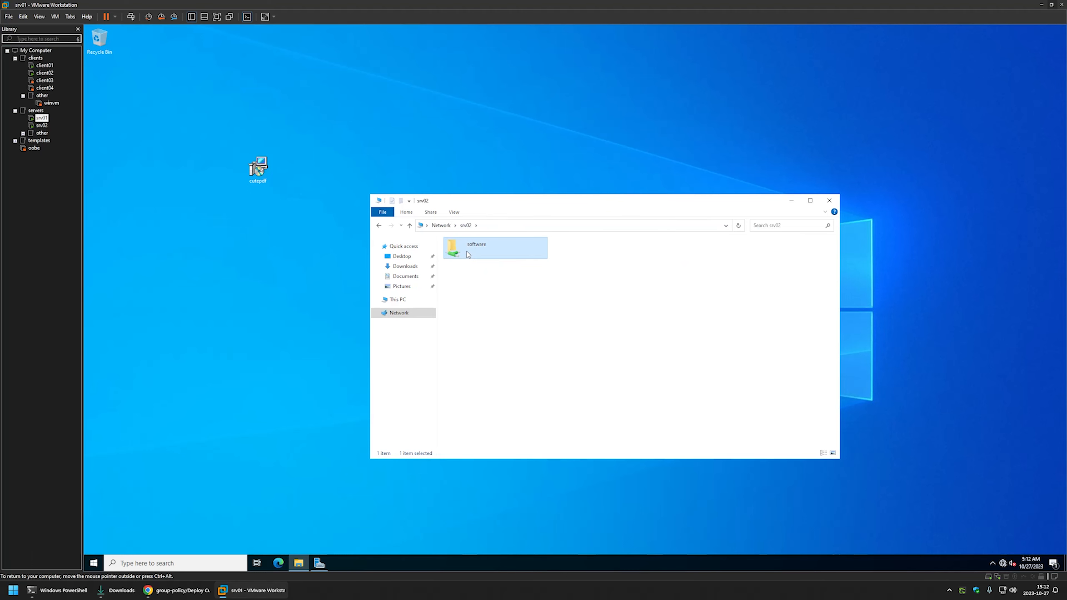
Create a new folder named cutepdf in the software share.
{"action": "right_click", "coordinate": [467, 261]}
{"action": "mouse_move", "coordinate": [502, 341]}
{"action": "left_click", "coordinate": [593, 340]}
{"action": "type", "text": "cutepdf"}
{"action": "key", "text": "Return"}
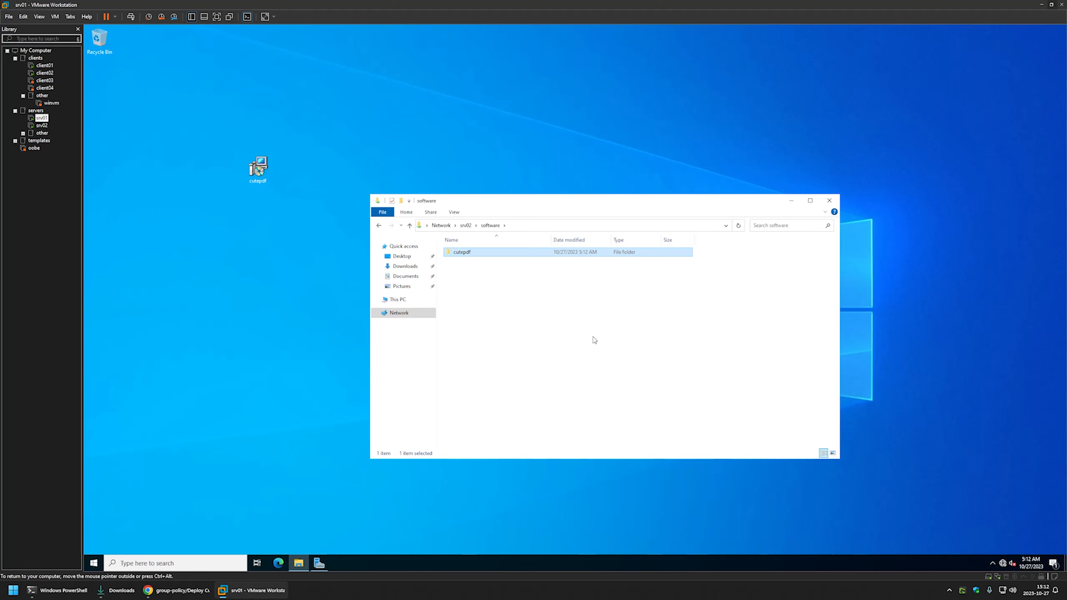
Open the cutepdf folder on the share and copy the cutepdf MSI from the desktop into it.
{"action": "double_click", "coordinate": [460, 255]}
{"action": "left_click_drag", "start_coordinate": [258, 168], "coordinate": [472, 274]}
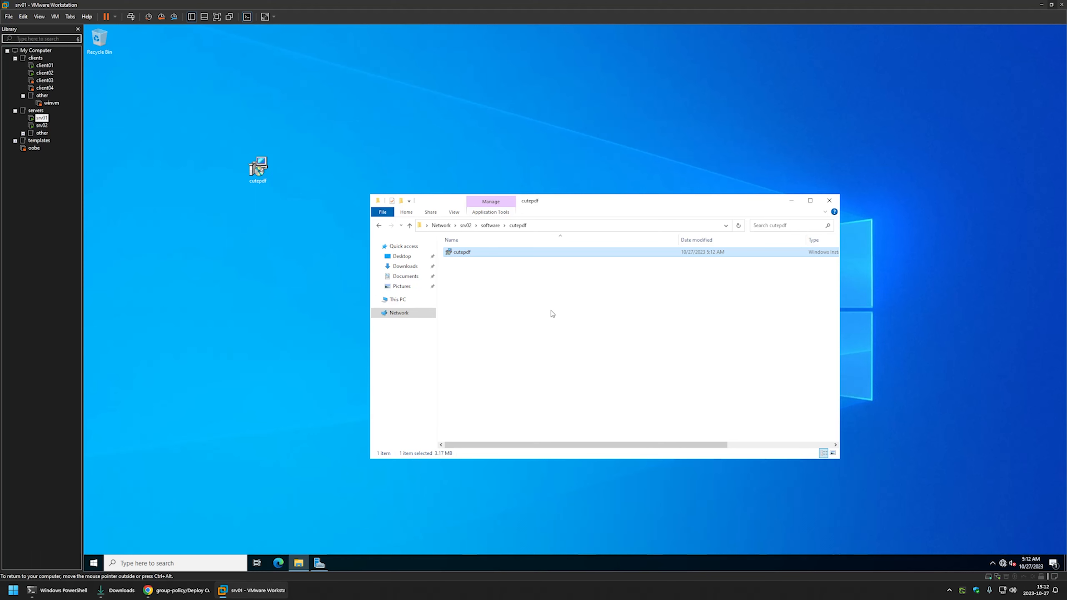
{"action": "left_click", "coordinate": [476, 279]}
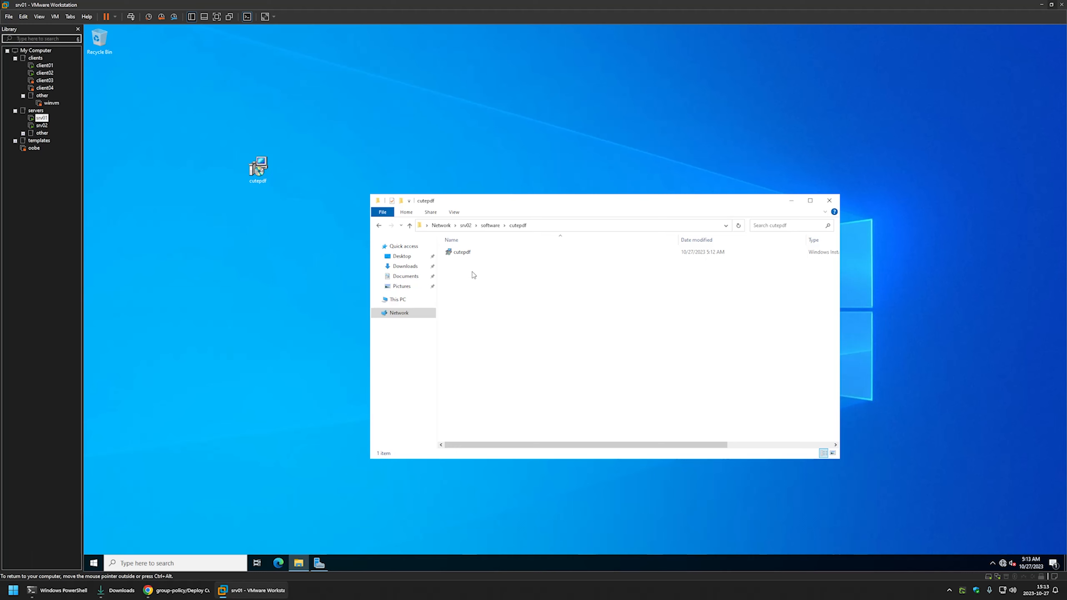
Examine the cutepdf folder's security permissions for Authenticated Users, then close the permission and properties dialogs.
{"action": "right_click", "coordinate": [473, 275]}
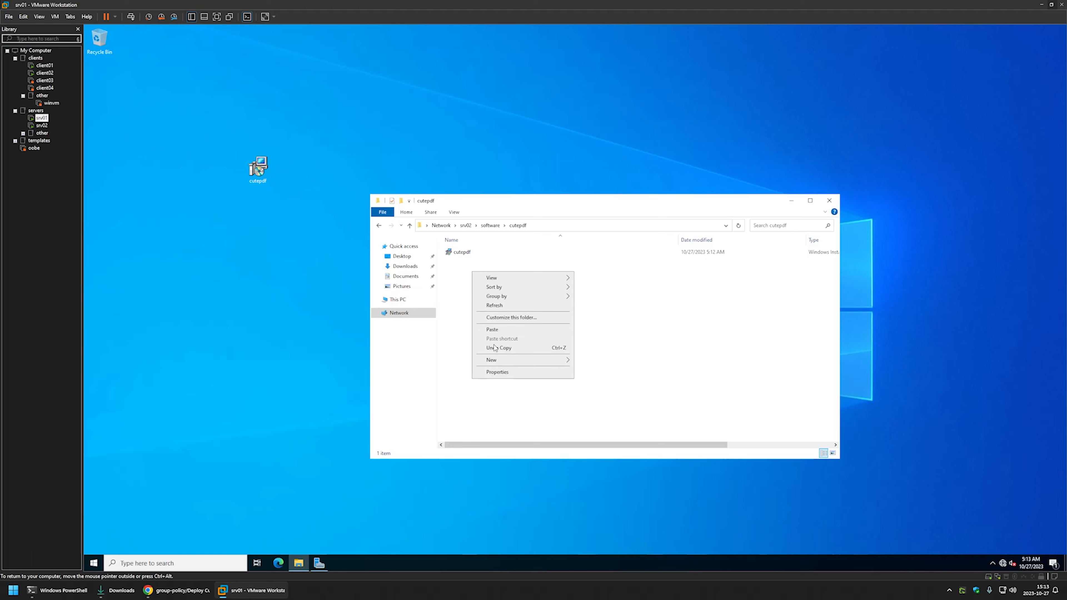
{"action": "left_click", "coordinate": [497, 366]}
{"action": "left_click_drag", "start_coordinate": [328, 135], "coordinate": [539, 234]}
{"action": "left_click", "coordinate": [476, 246]}
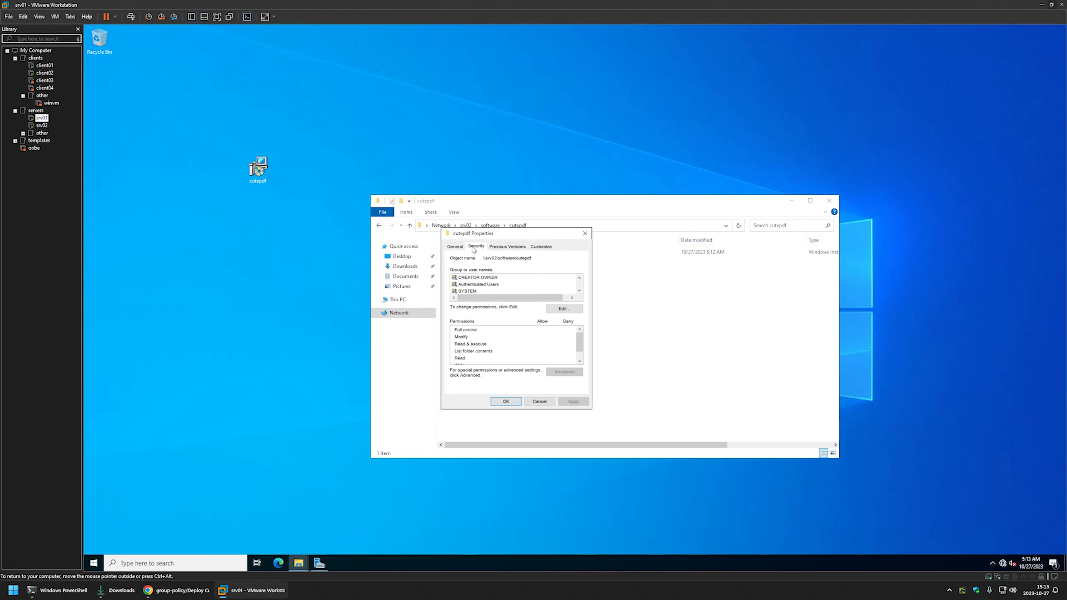
{"action": "left_click", "coordinate": [565, 311]}
{"action": "left_click", "coordinate": [488, 315]}
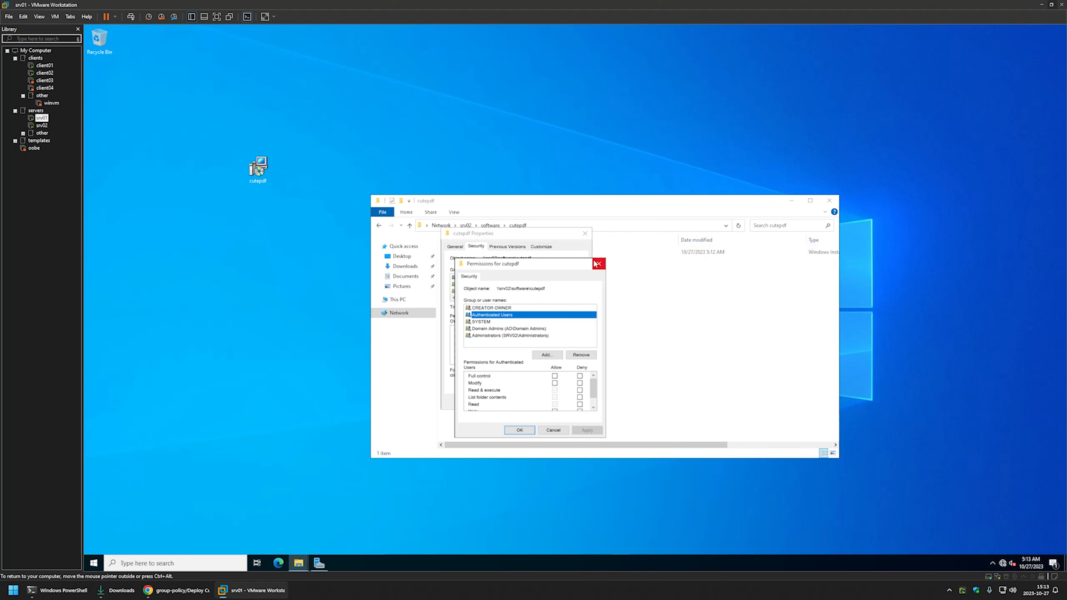
{"action": "left_click", "coordinate": [598, 263]}
{"action": "left_click", "coordinate": [585, 233]}
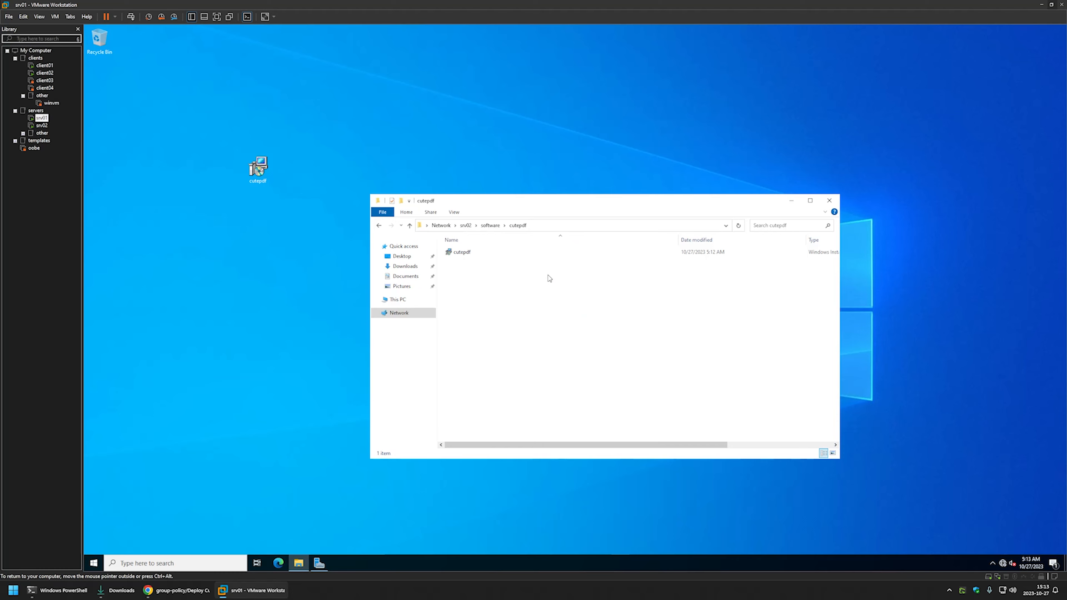
Open Group Policy Management from Server Manager and create a new group policy object named Assign CutePDF.
{"action": "left_click", "coordinate": [319, 562]}
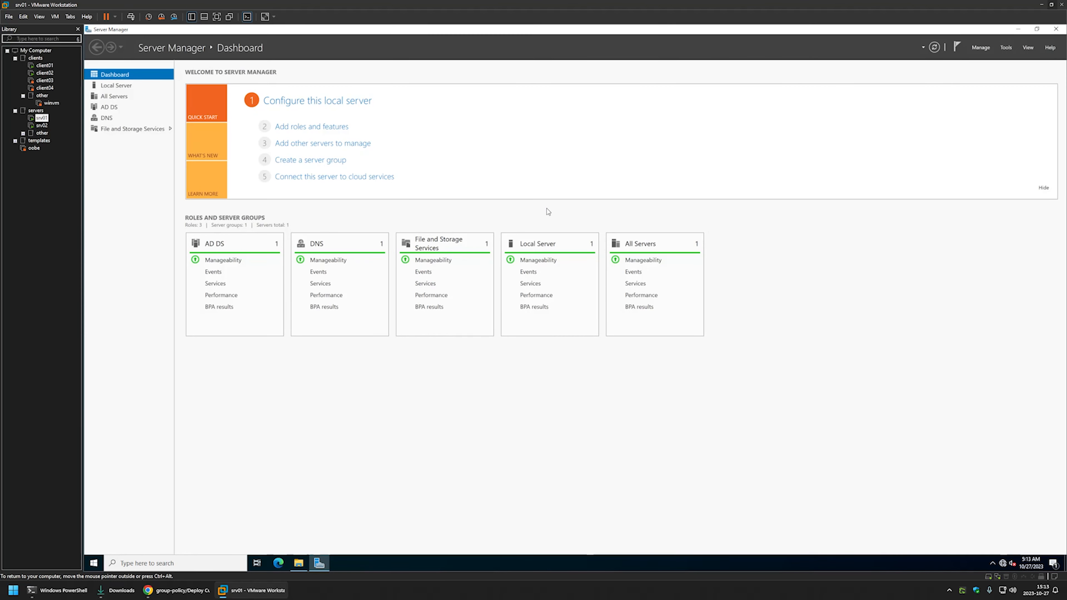
{"action": "left_click", "coordinate": [1006, 47]}
{"action": "left_click", "coordinate": [991, 169]}
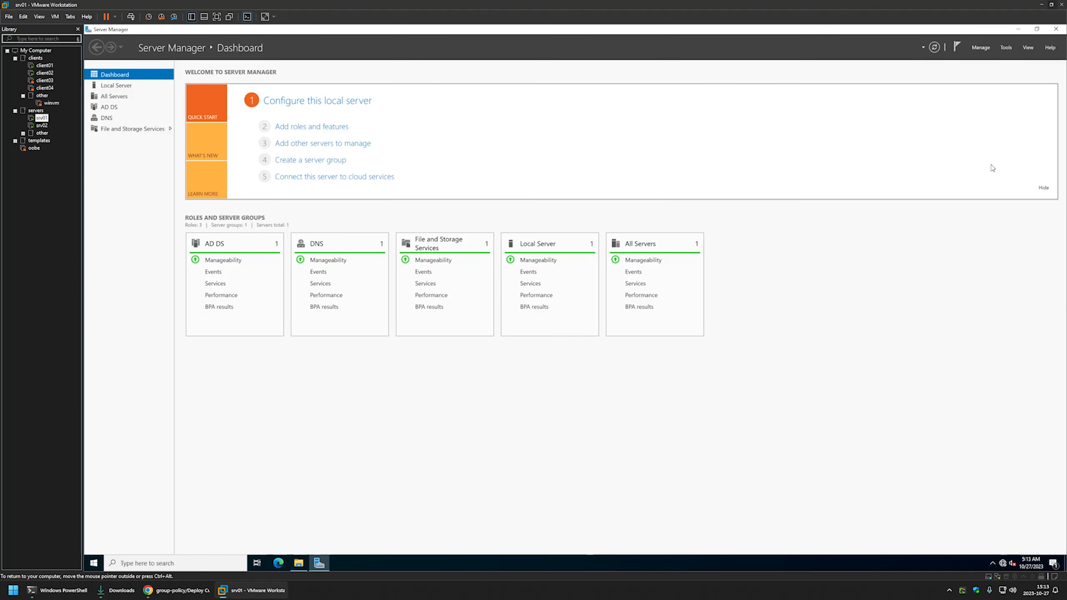
{"action": "right_click", "coordinate": [150, 144]}
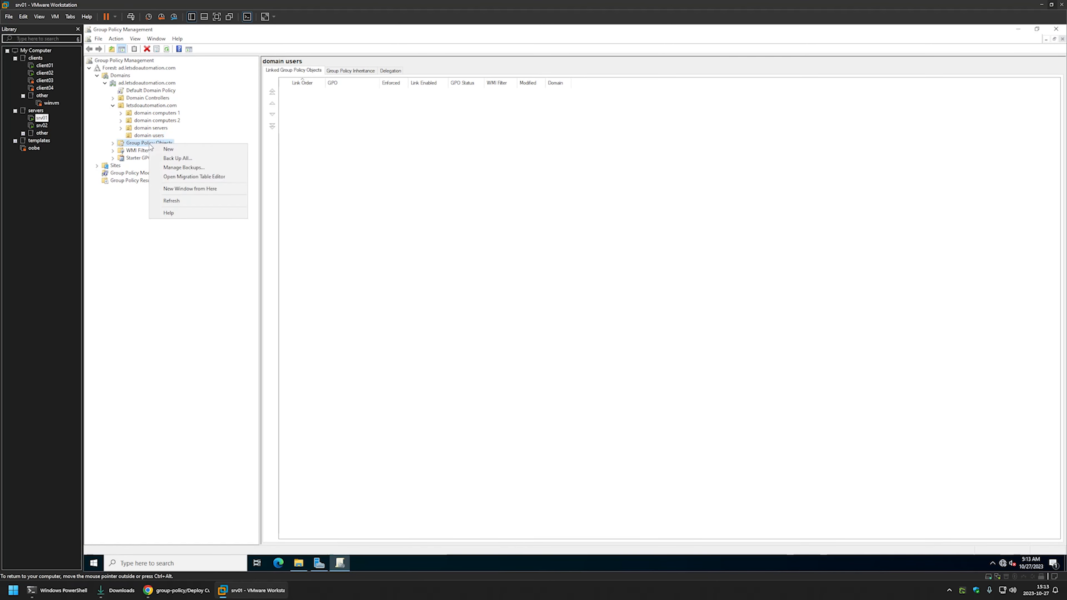
{"action": "left_click", "coordinate": [168, 149]}
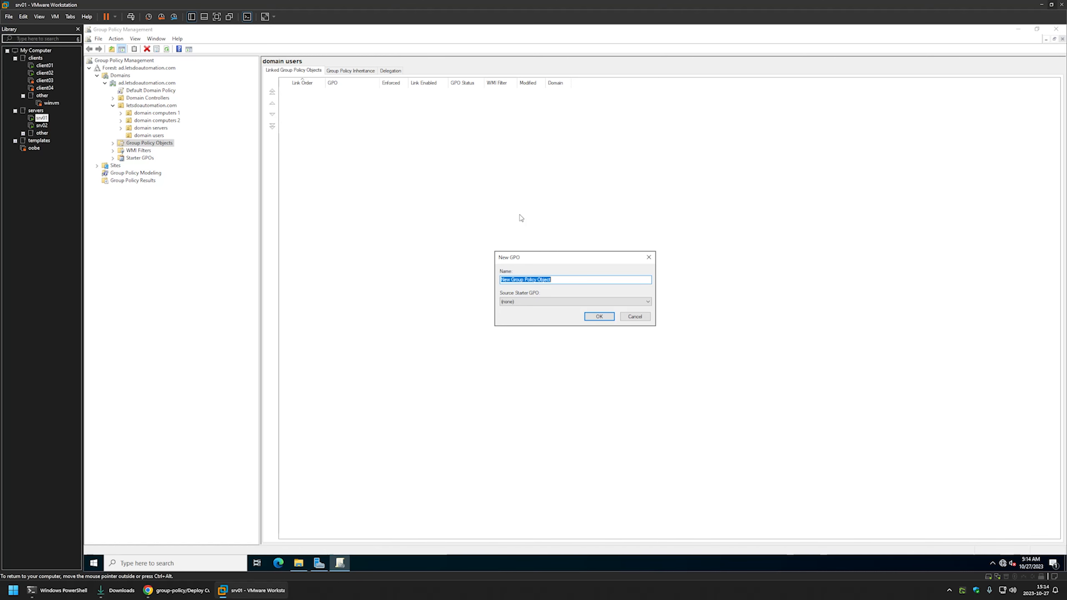
{"action": "type", "text": "Assign CutePDF"}
{"action": "left_click", "coordinate": [598, 316]}
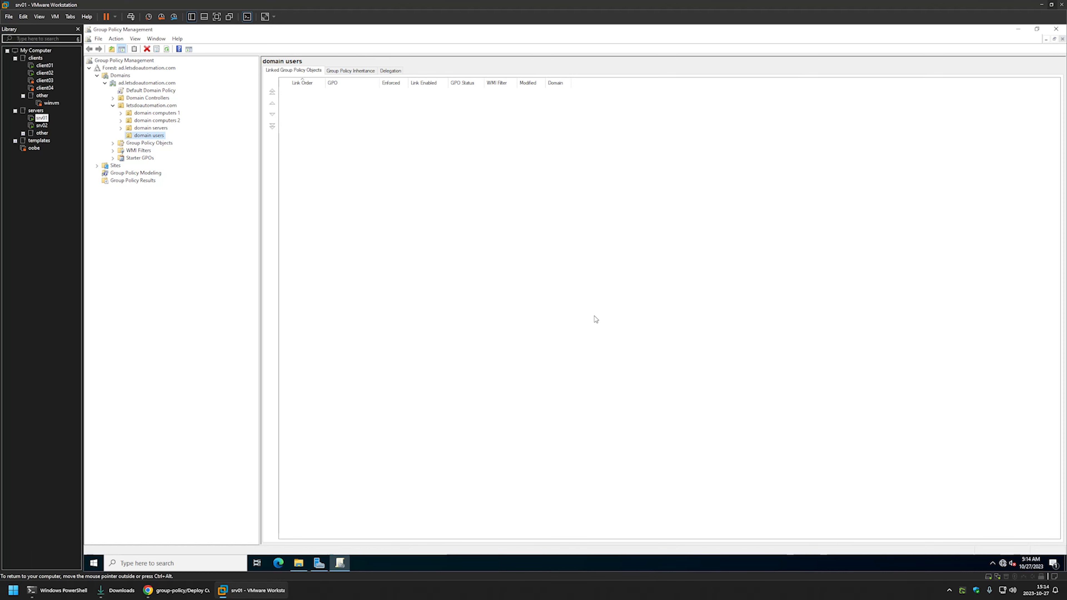
Open the Assign CutePDF GPO for editing and go to Software installation under the Computer Configuration policies.
{"action": "left_click", "coordinate": [113, 144]}
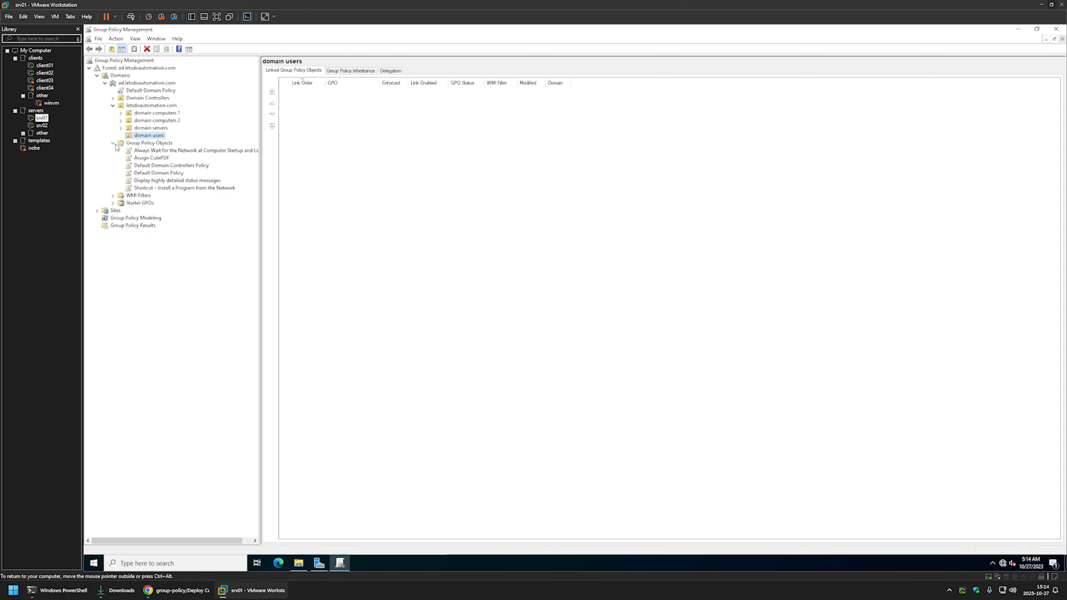
{"action": "left_click", "coordinate": [148, 159]}
{"action": "right_click", "coordinate": [148, 160]}
{"action": "left_click", "coordinate": [166, 165]}
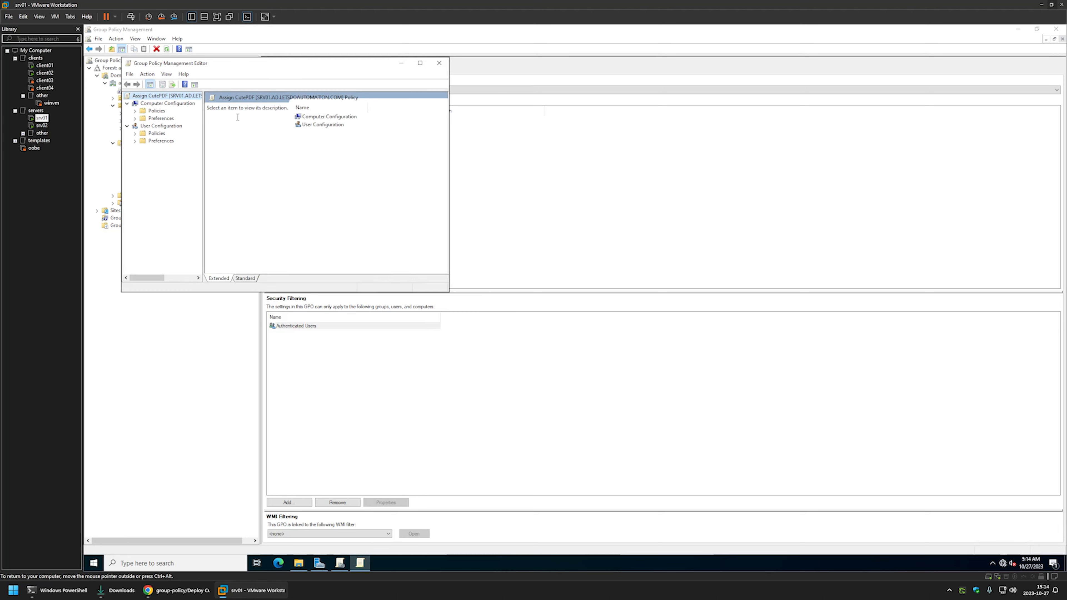
{"action": "left_click_drag", "start_coordinate": [214, 69], "coordinate": [528, 201]}
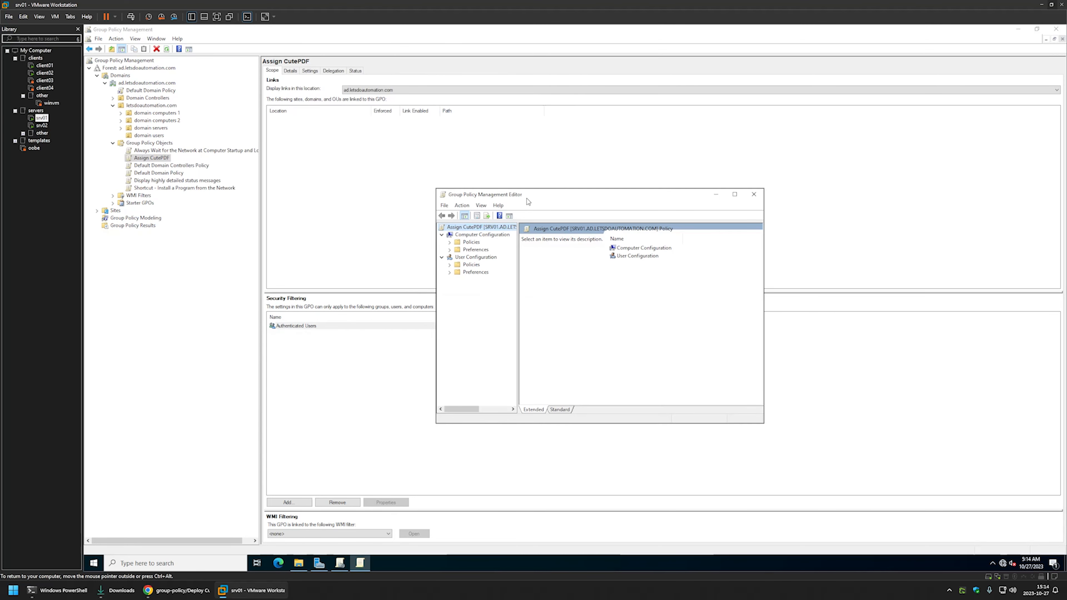
{"action": "left_click", "coordinate": [464, 235]}
{"action": "left_click", "coordinate": [449, 242]}
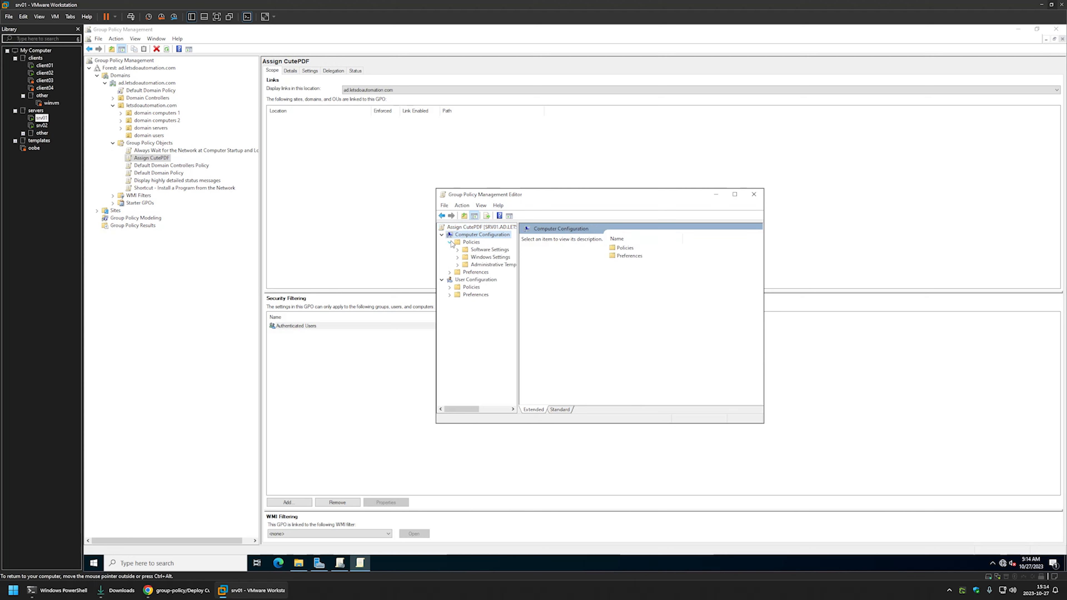
{"action": "left_click", "coordinate": [457, 250]}
{"action": "left_click", "coordinate": [487, 257]}
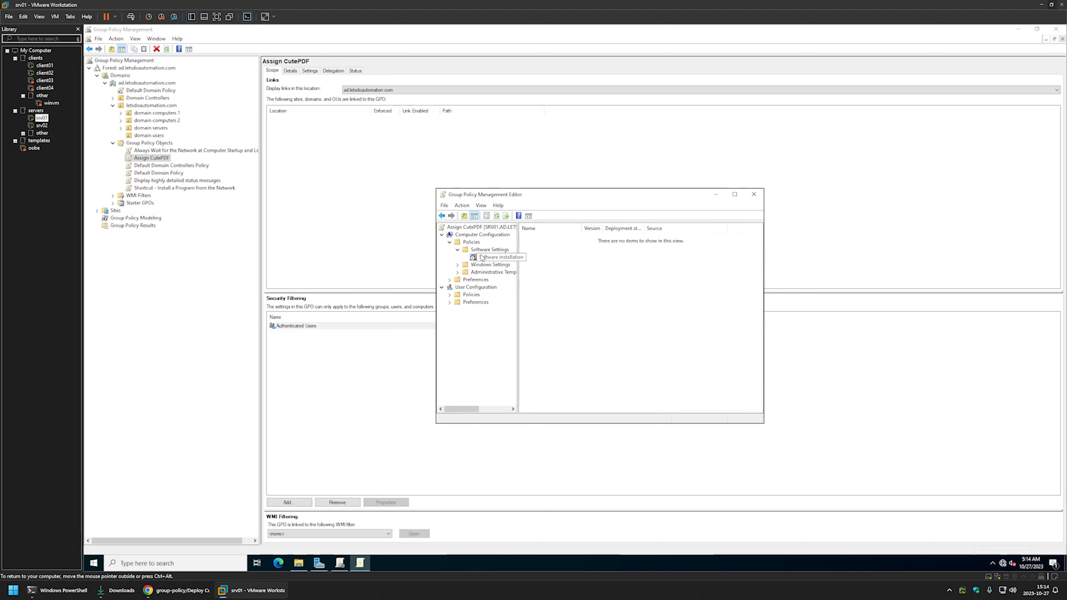
Add a new software installation package using the cutepdf MSI from \\srv02\software\cutepdf.
{"action": "right_click", "coordinate": [564, 260]}
{"action": "mouse_move", "coordinate": [602, 262]}
{"action": "left_click", "coordinate": [643, 263]}
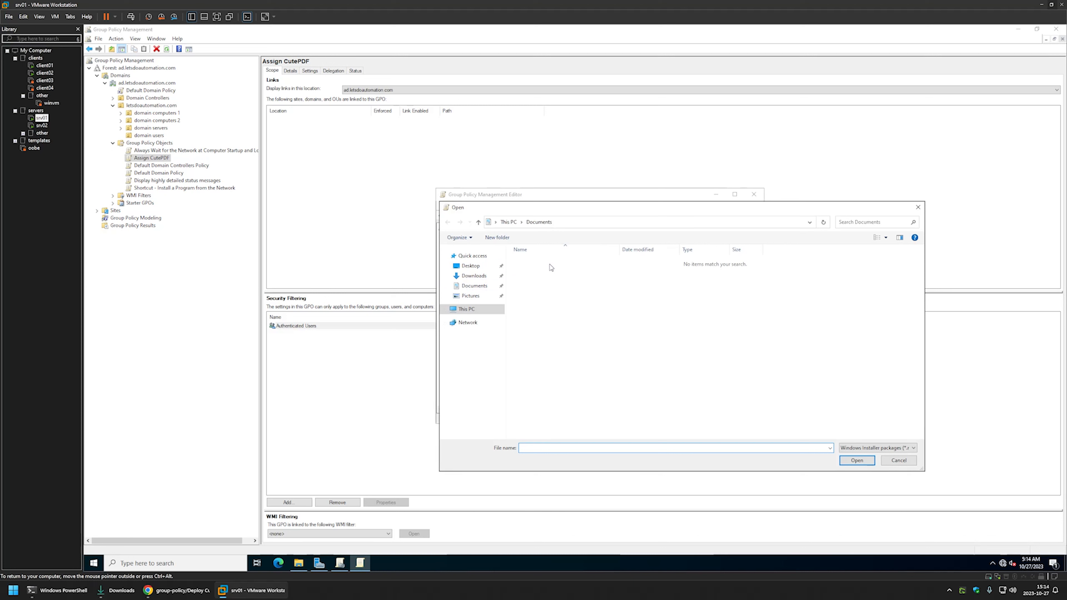
{"action": "left_click", "coordinate": [470, 266]}
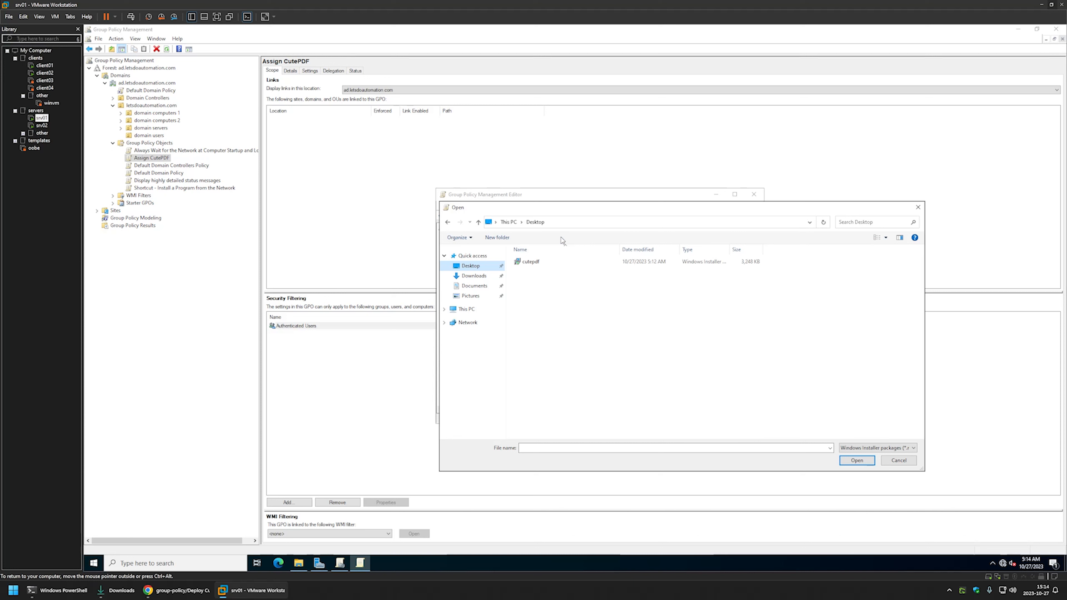
{"action": "left_click", "coordinate": [570, 222]}
{"action": "type", "text": "\\\\srv0"}
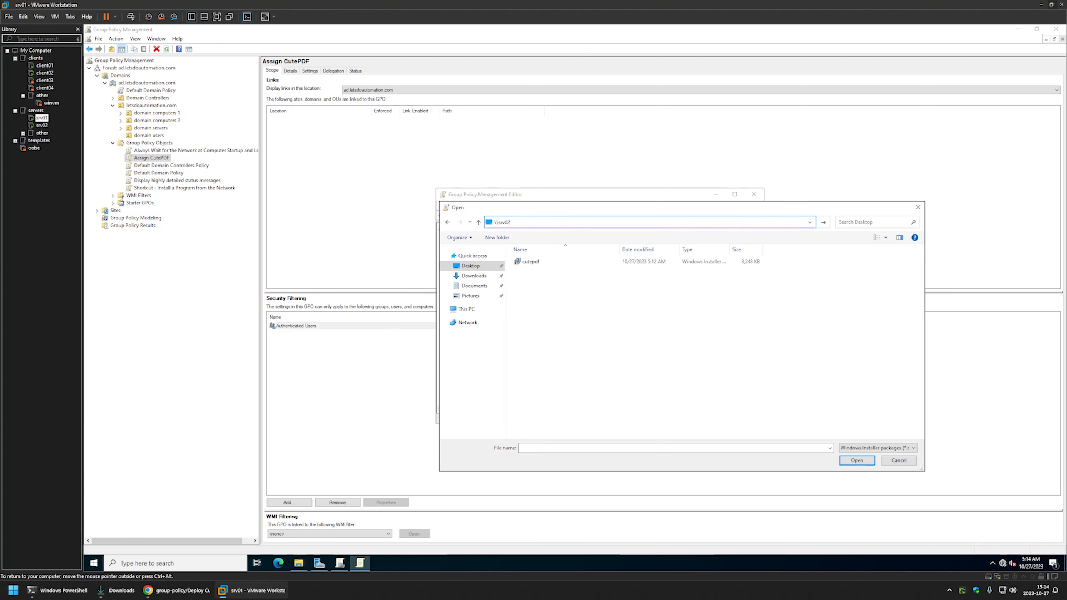
{"action": "type", "text": "2"}
{"action": "key", "text": "Return"}
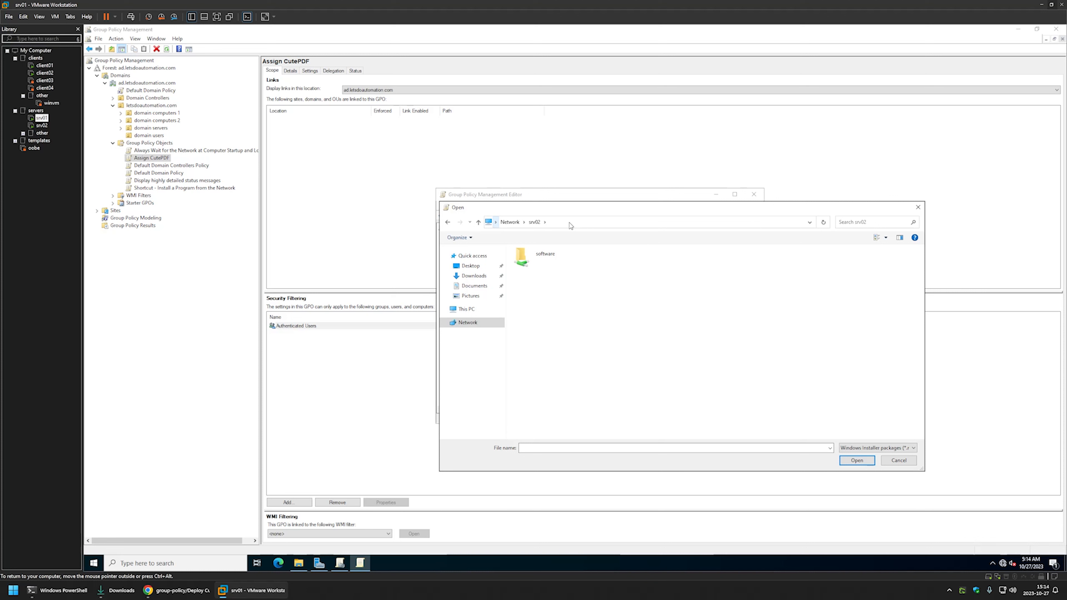
{"action": "double_click", "coordinate": [521, 257]}
{"action": "double_click", "coordinate": [536, 261]}
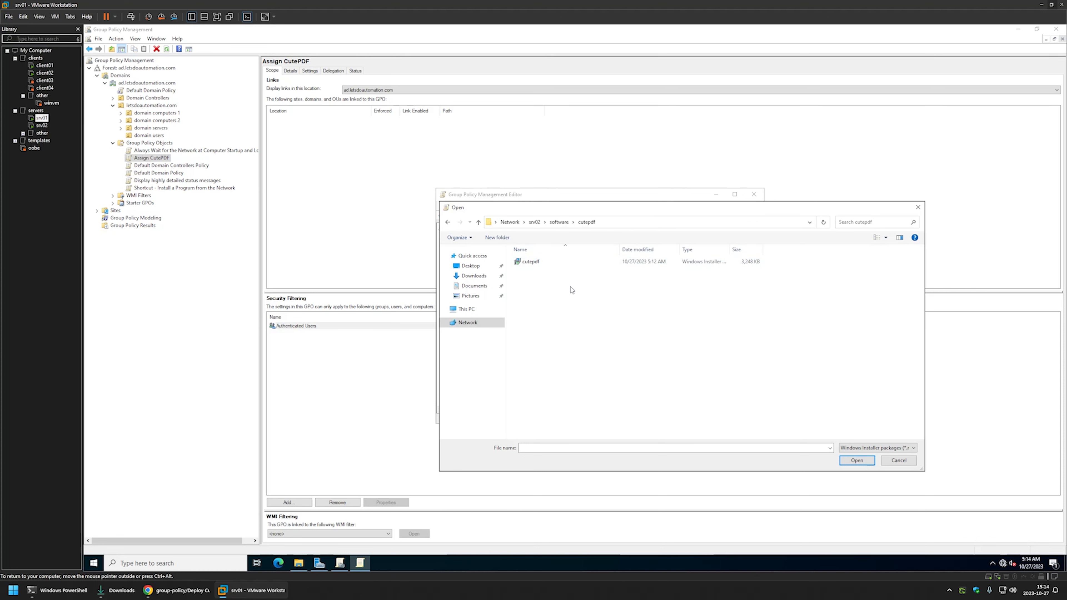
{"action": "double_click", "coordinate": [527, 264]}
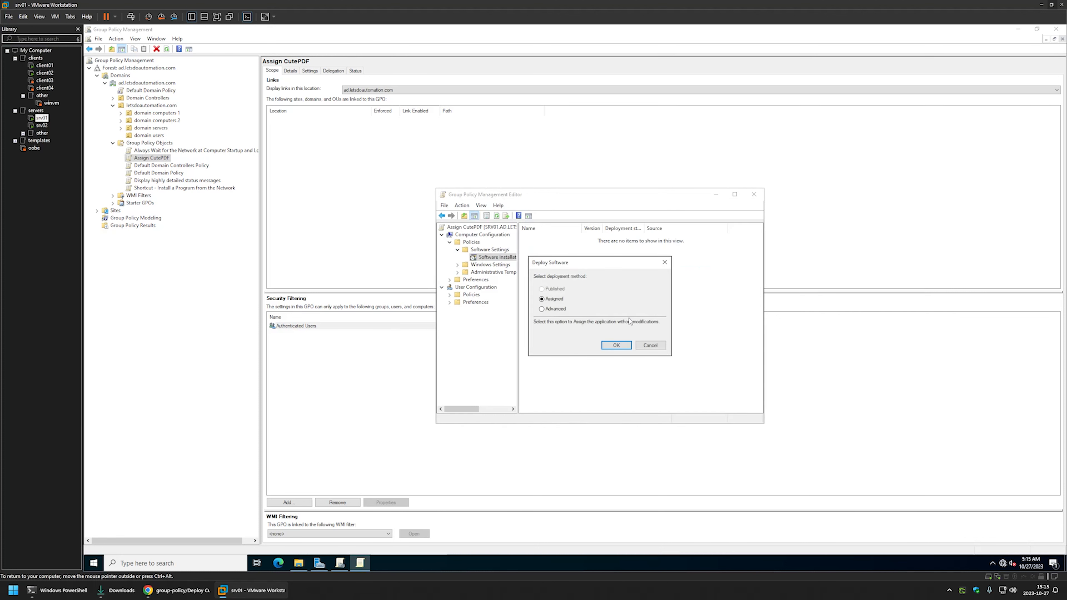
Choose the Advanced deployment method and enable ignoring language when deploying the CutePDF package.
{"action": "left_click", "coordinate": [555, 309]}
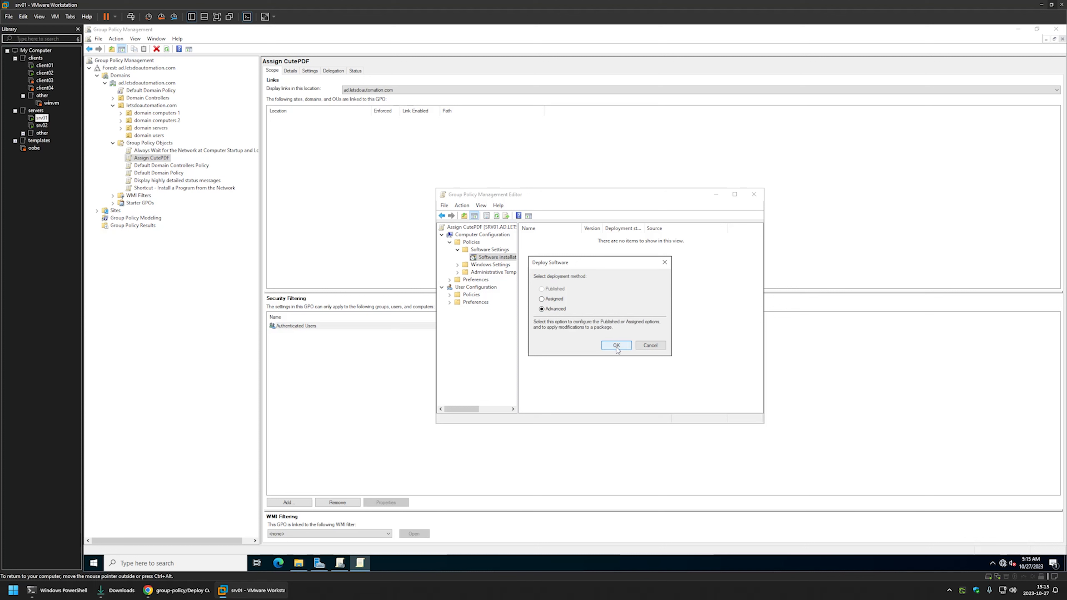
{"action": "left_click", "coordinate": [616, 347]}
{"action": "left_click", "coordinate": [480, 216]}
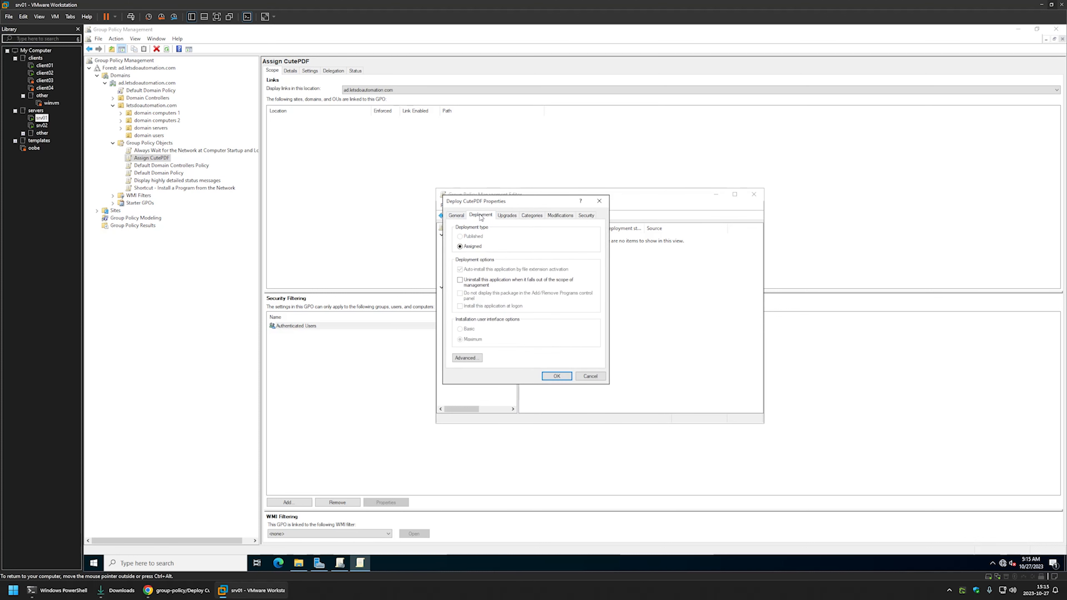
{"action": "left_click", "coordinate": [472, 358]}
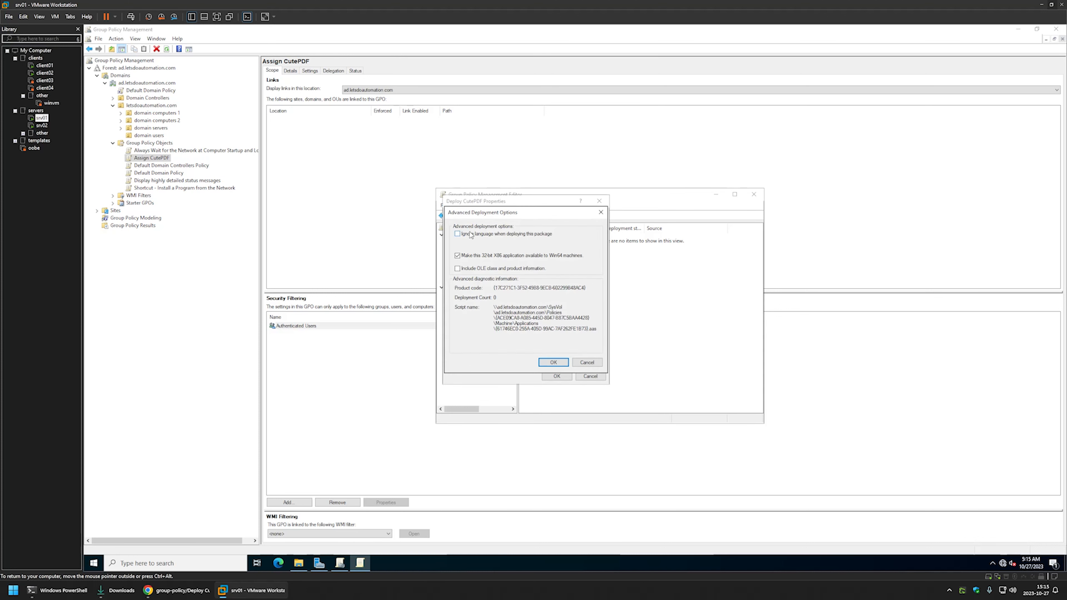
{"action": "left_click", "coordinate": [457, 234]}
{"action": "left_click", "coordinate": [547, 363]}
{"action": "left_click", "coordinate": [555, 376]}
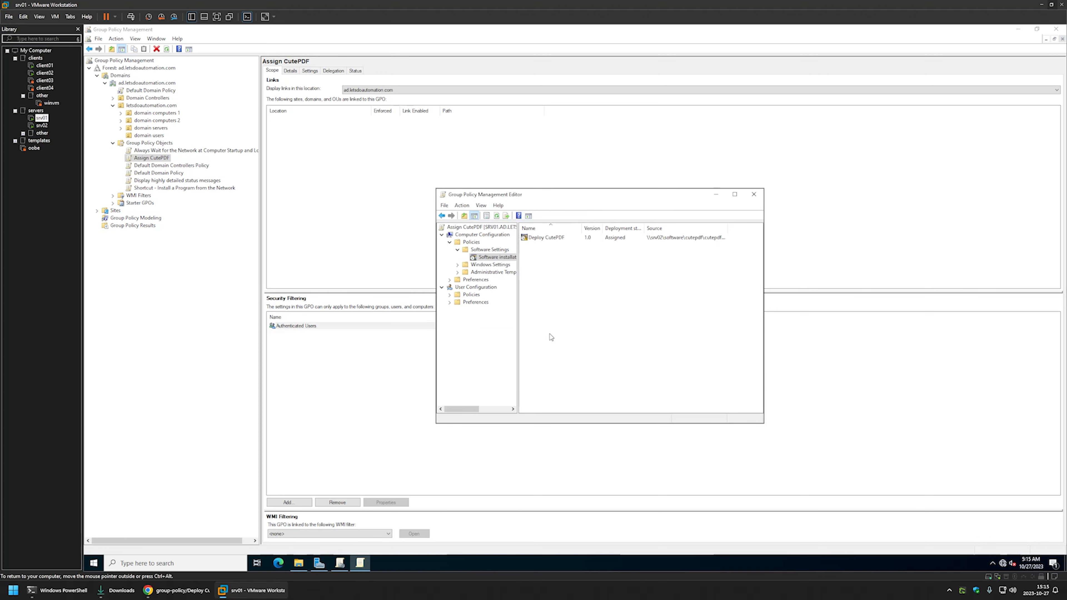
Close the policy editor and set the Assign CutePDF GPO status to User configuration settings disabled.
{"action": "left_click", "coordinate": [754, 194]}
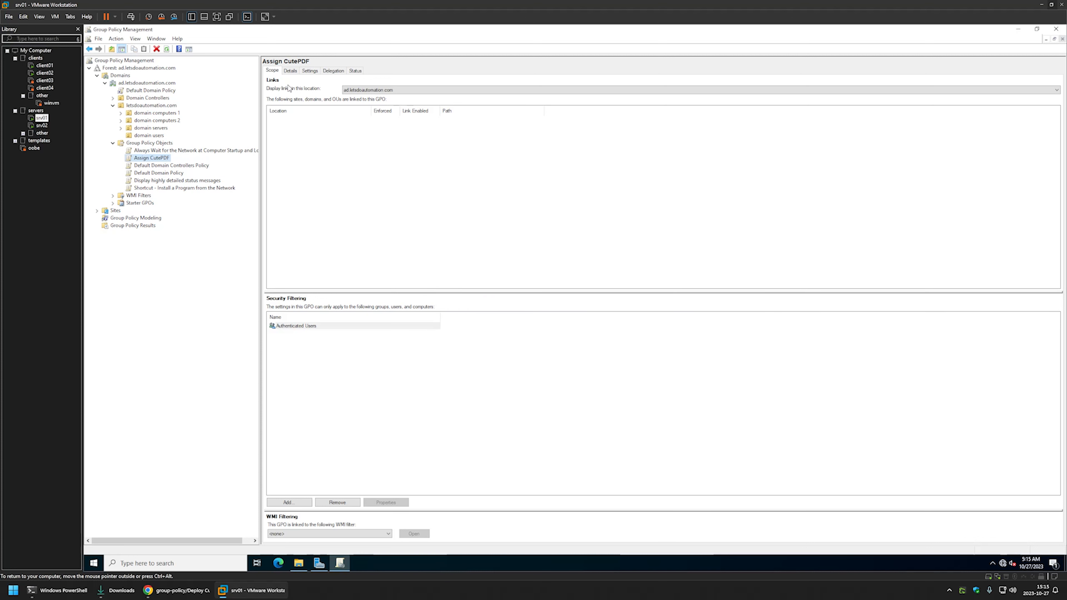
{"action": "left_click", "coordinate": [290, 70]}
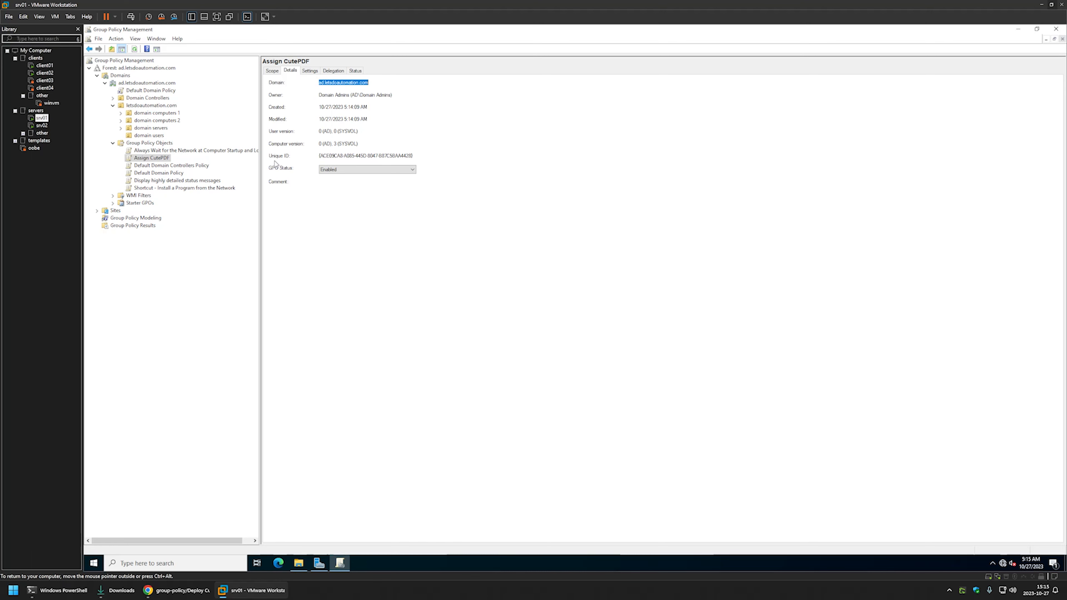
{"action": "left_click", "coordinate": [365, 169]}
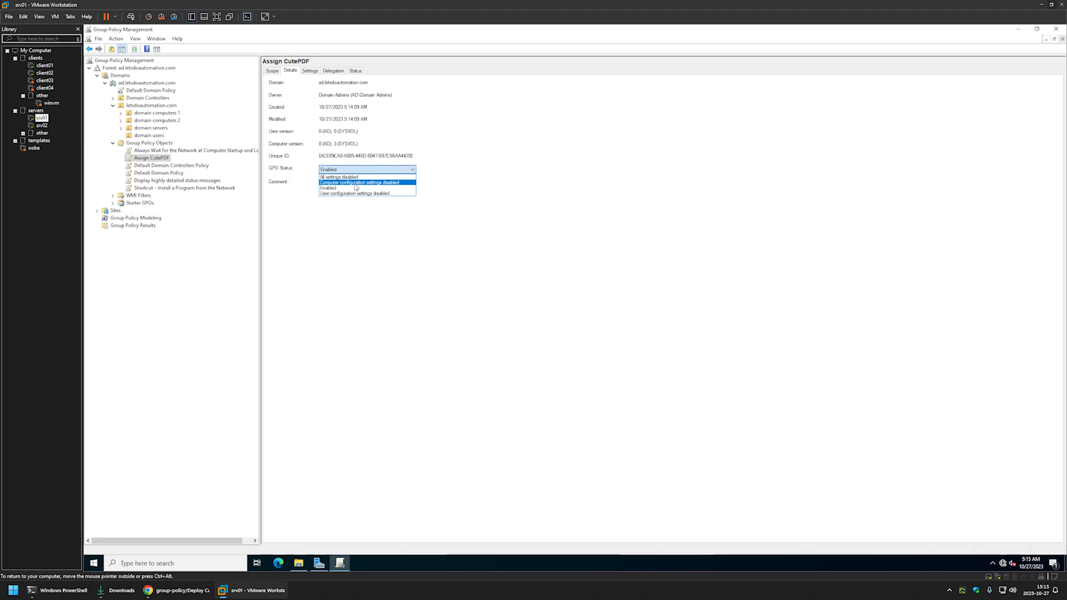
{"action": "left_click", "coordinate": [360, 194]}
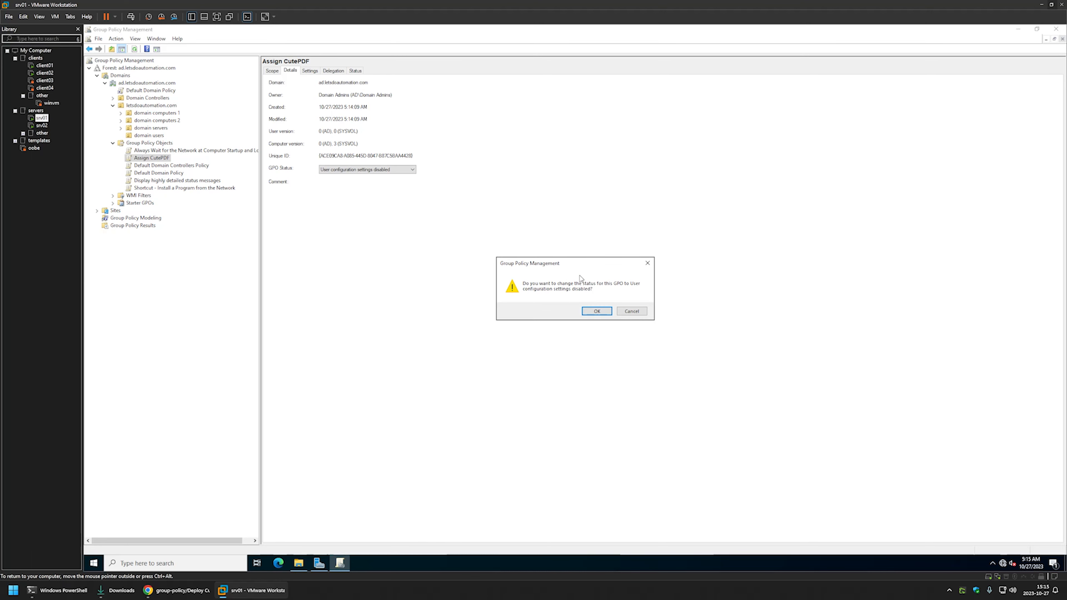
{"action": "left_click", "coordinate": [595, 312]}
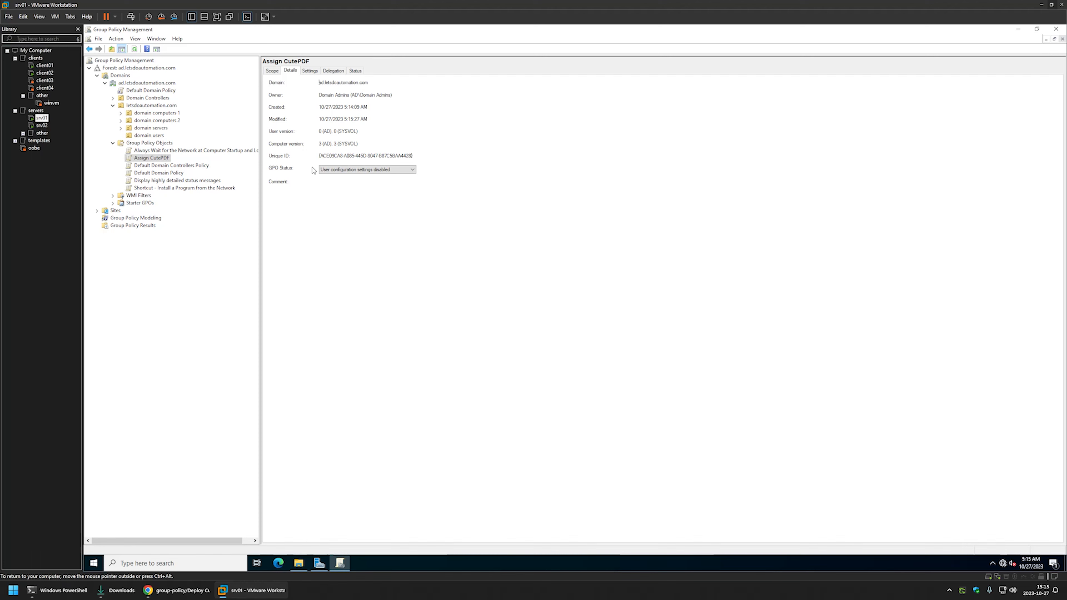
Link the Assign CutePDF GPO to the domain computers 1 organizational unit and check its entry among the unit's linked GPOs.
{"action": "left_click", "coordinate": [121, 113]}
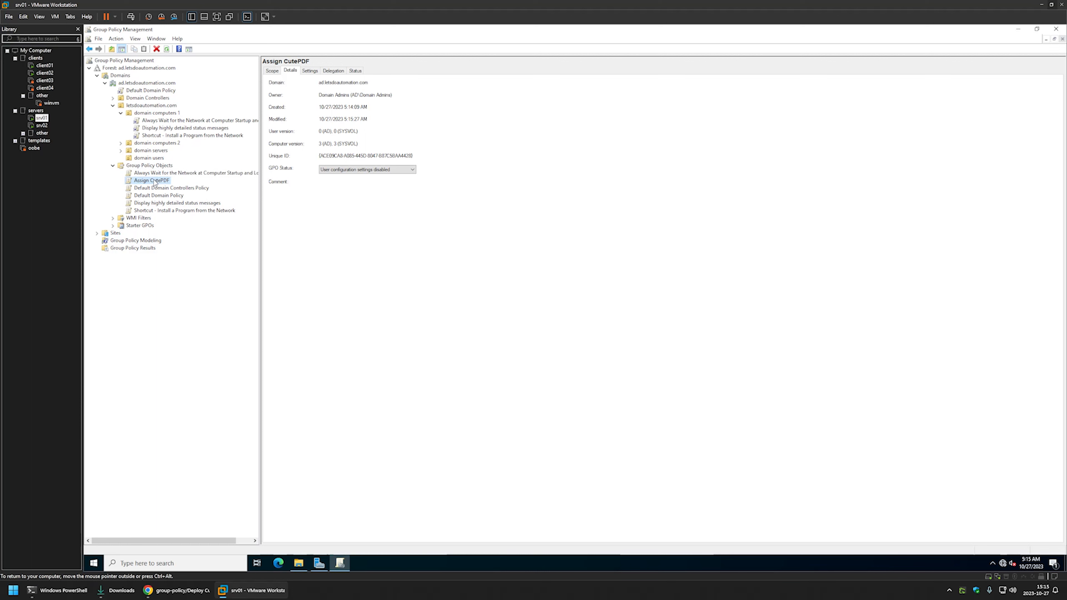
{"action": "left_click_drag", "start_coordinate": [154, 181], "coordinate": [152, 118]}
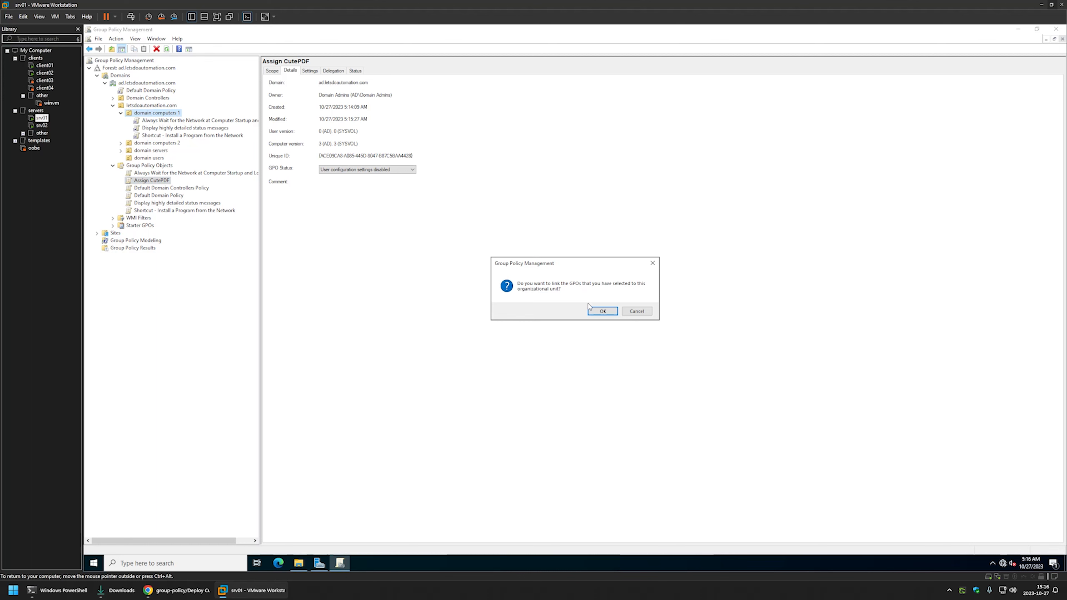
{"action": "left_click", "coordinate": [594, 310]}
{"action": "left_click", "coordinate": [171, 129]}
{"action": "left_click", "coordinate": [156, 113]}
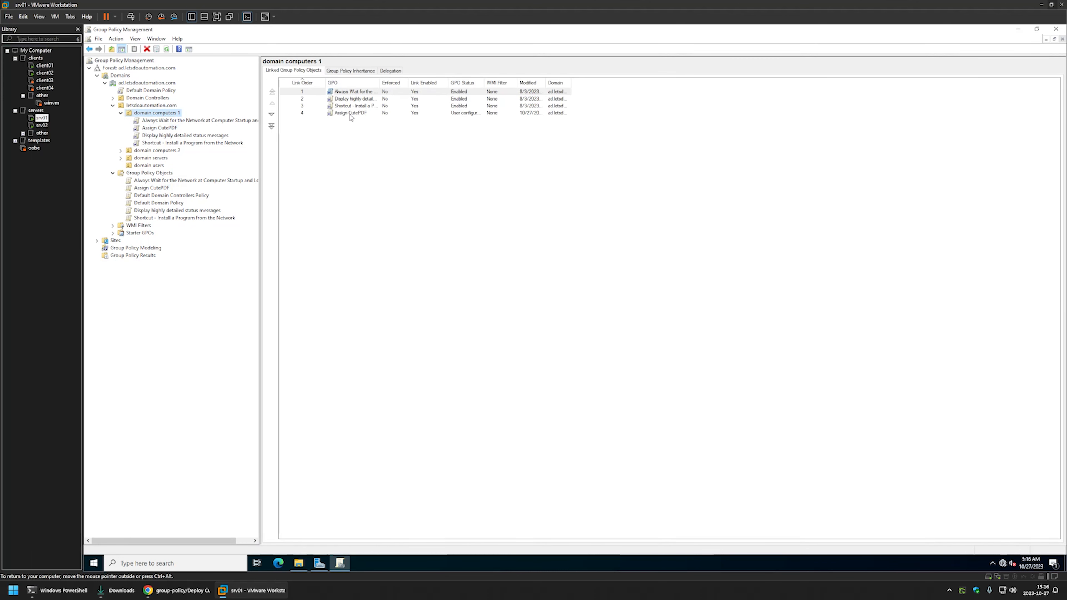
{"action": "left_click", "coordinate": [350, 114]}
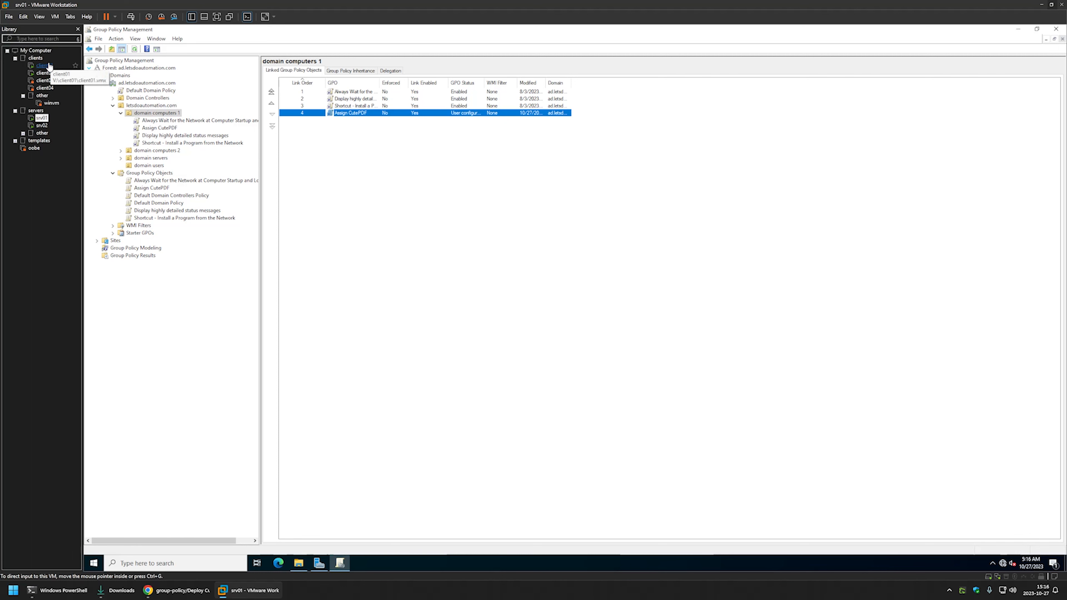
{"action": "left_click", "coordinate": [168, 112]}
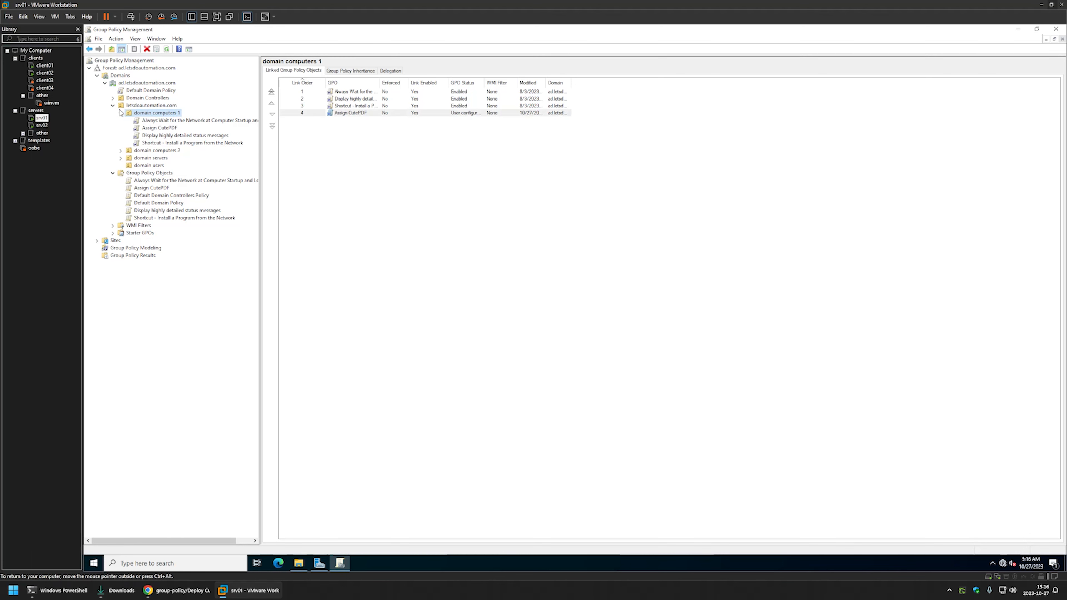
Switch to the client01 virtual machine, open Command Prompt and move its window clear of the desktop icons.
{"action": "left_click", "coordinate": [44, 66]}
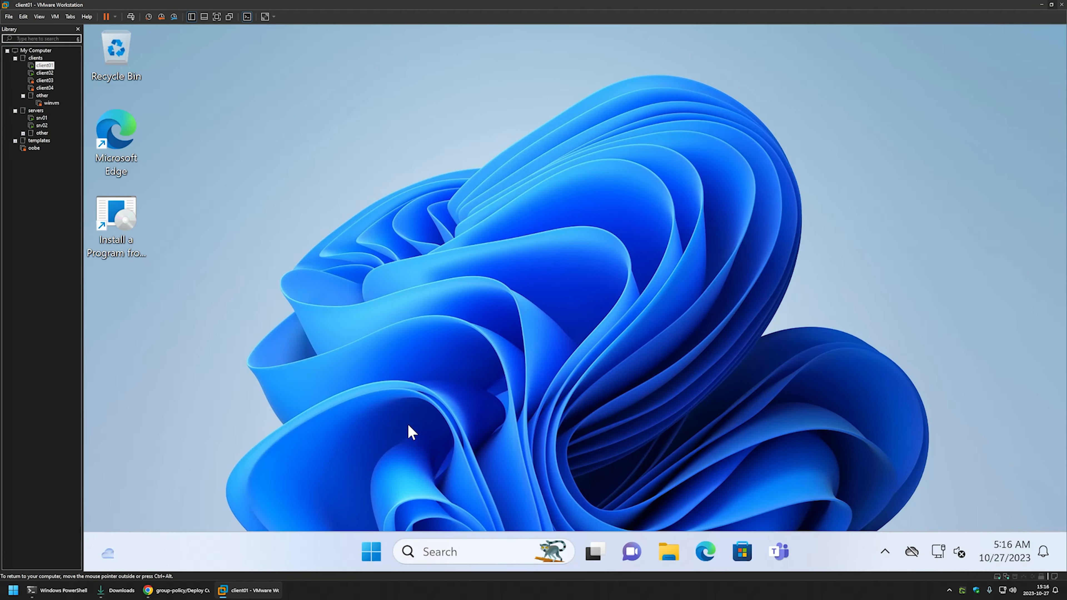
{"action": "left_click", "coordinate": [371, 552]}
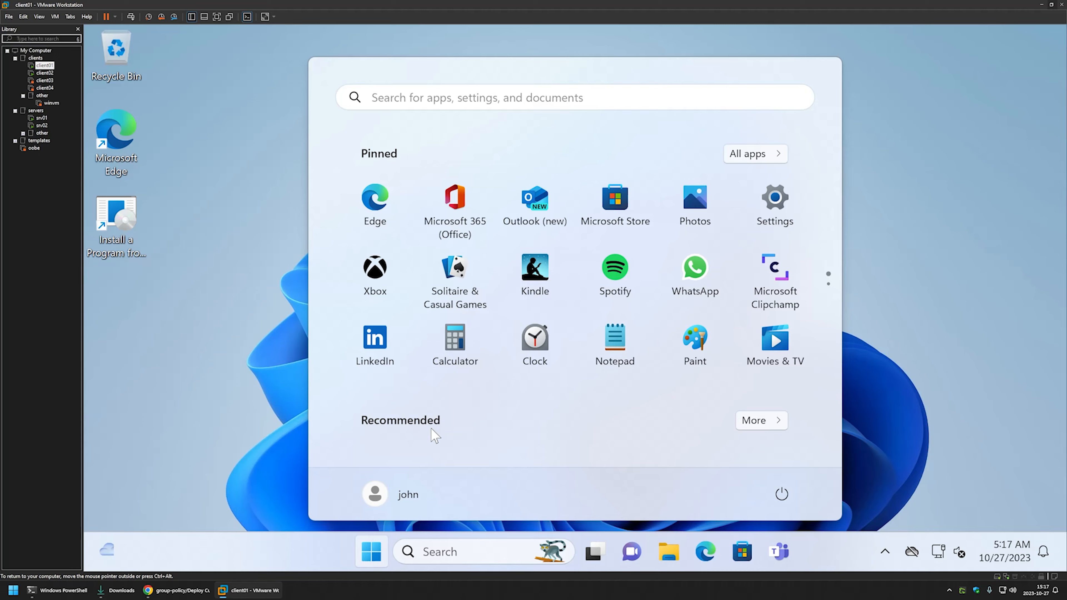
{"action": "type", "text": "cmd"}
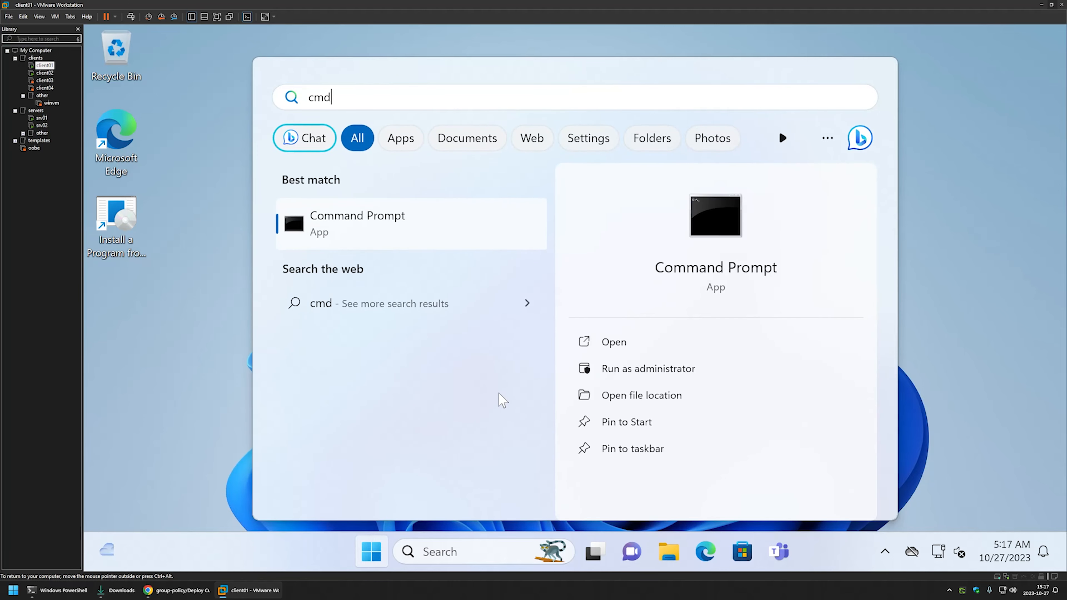
{"action": "left_click", "coordinate": [598, 345]}
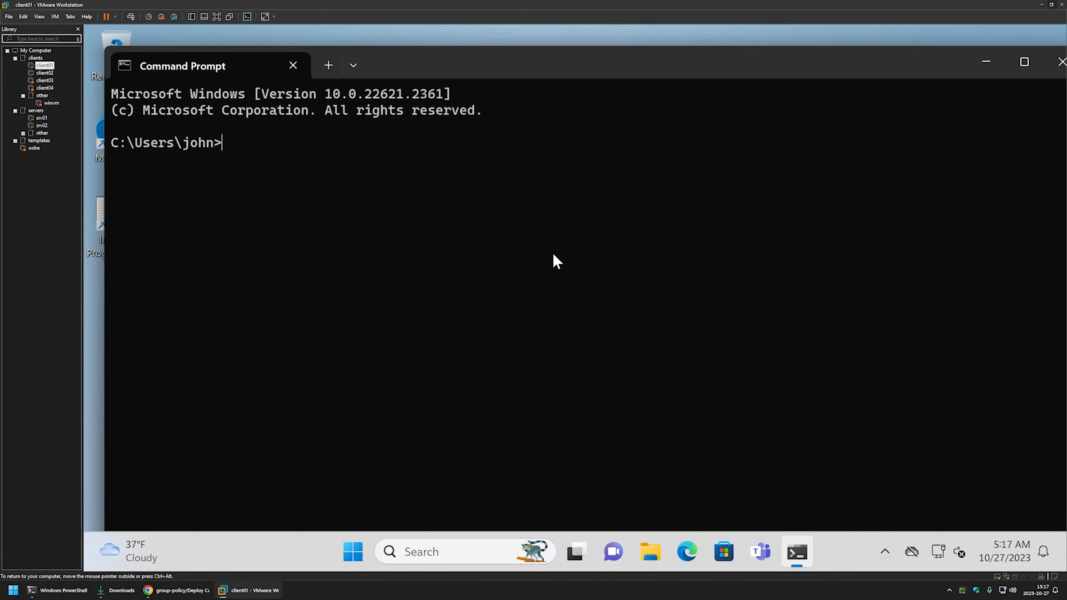
{"action": "left_click_drag", "start_coordinate": [412, 59], "coordinate": [812, 174]}
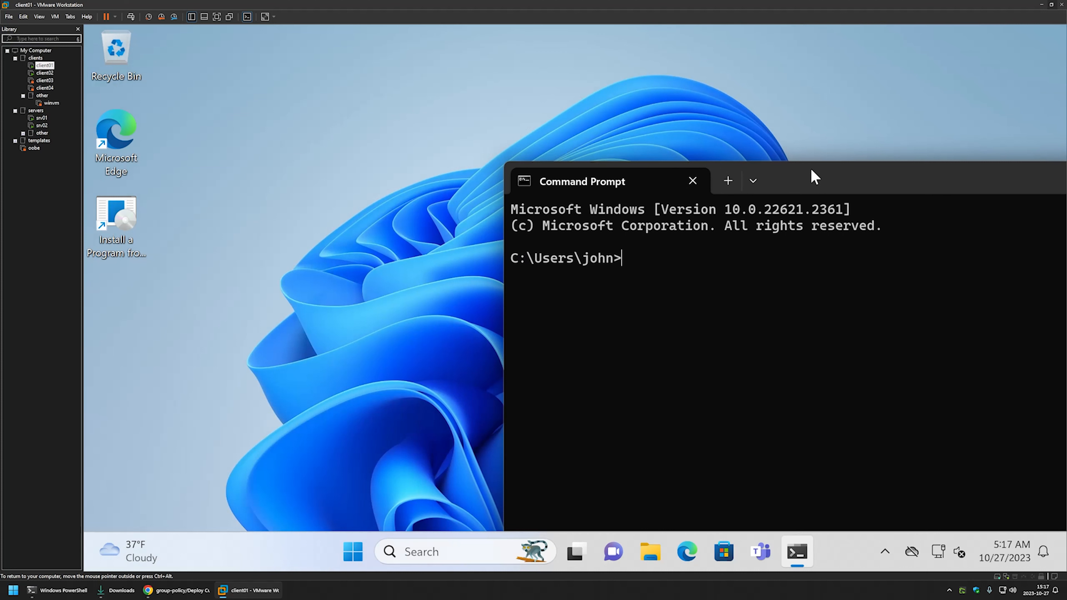
Run gpupdate on client01 and restart the machine immediately with shutdown -r -t 0.
{"action": "type", "text": "gpupdate"}
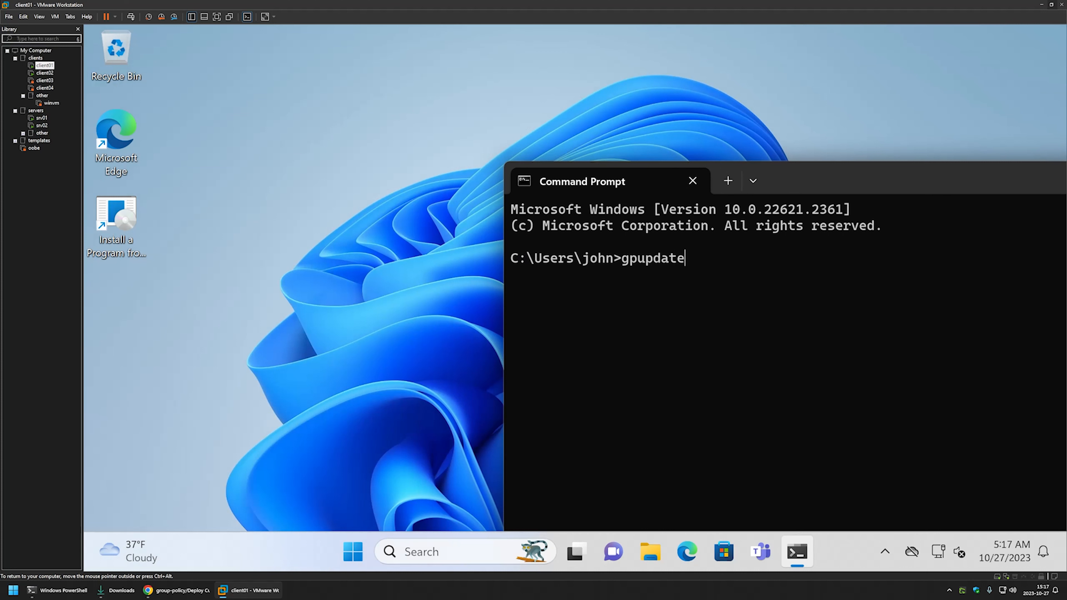
{"action": "key", "text": "Return"}
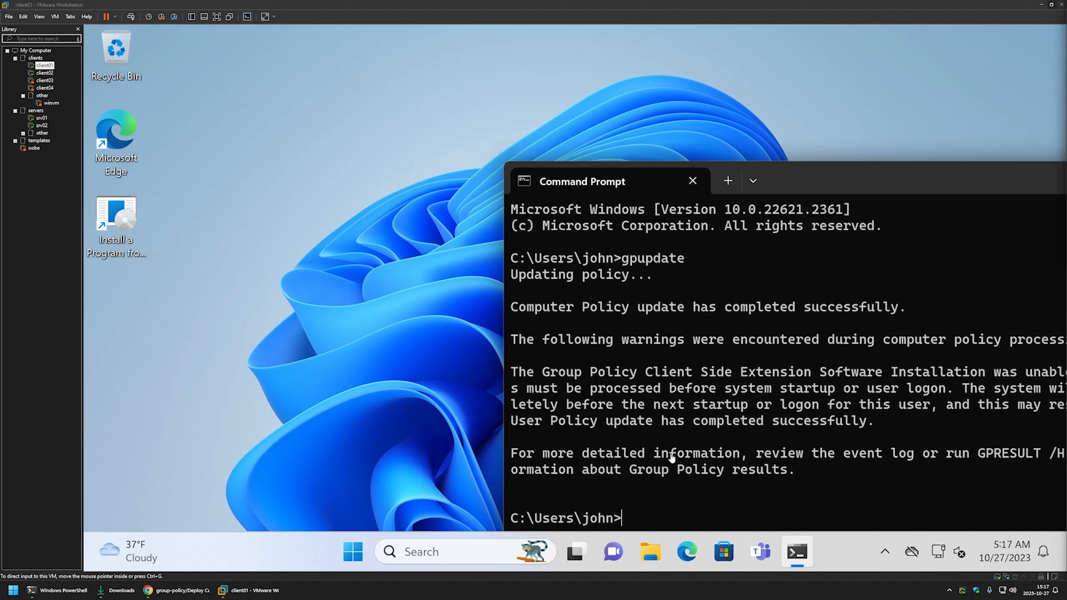
{"action": "left_click_drag", "start_coordinate": [871, 184], "coordinate": [613, 124]}
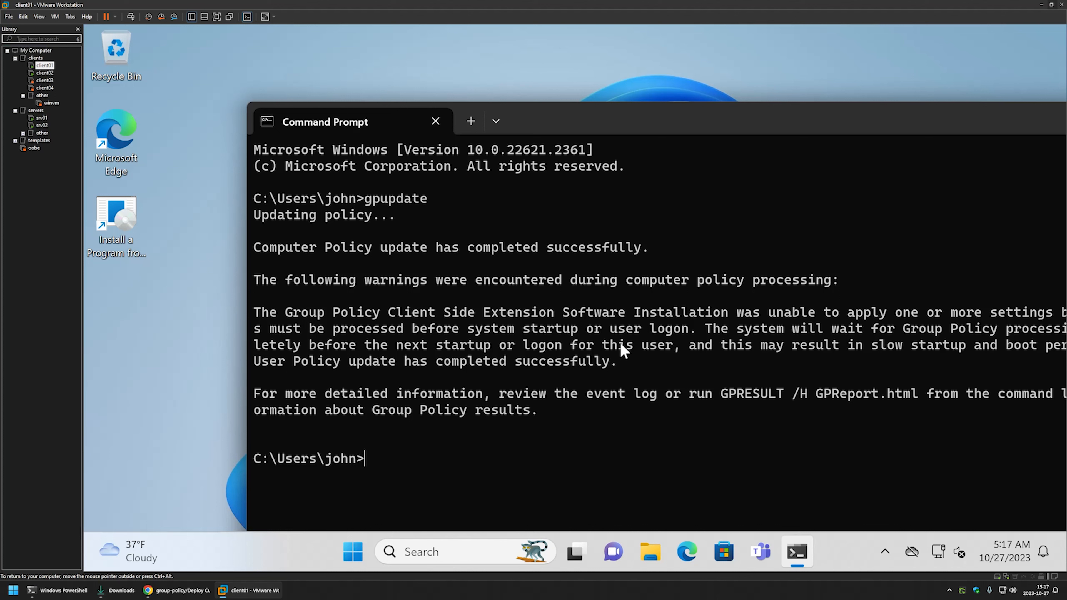
{"action": "type", "text": "shutdown -r -t 0"}
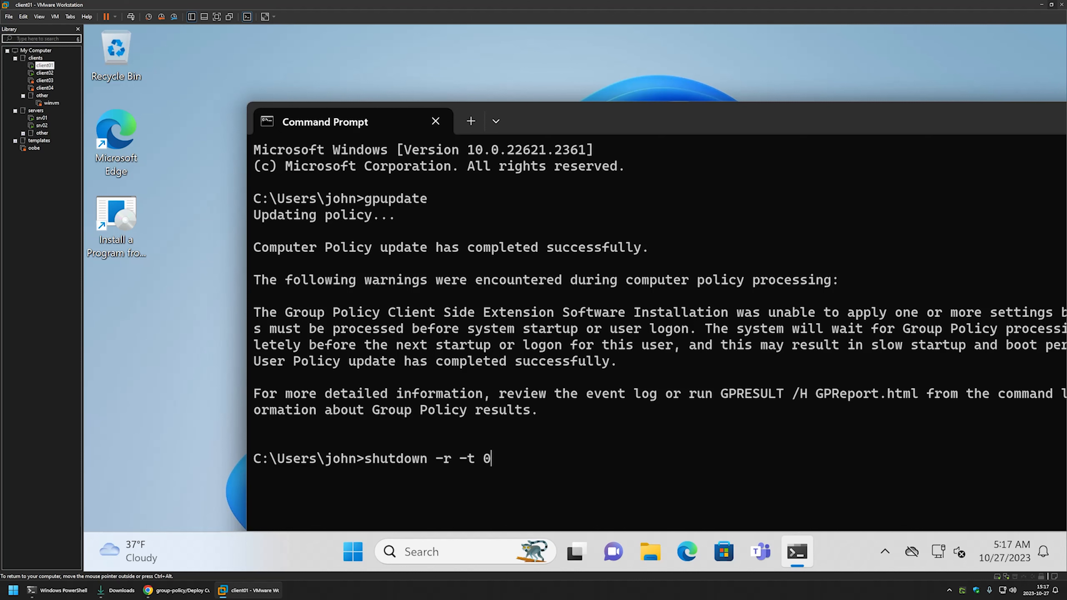
{"action": "key", "text": "Return"}
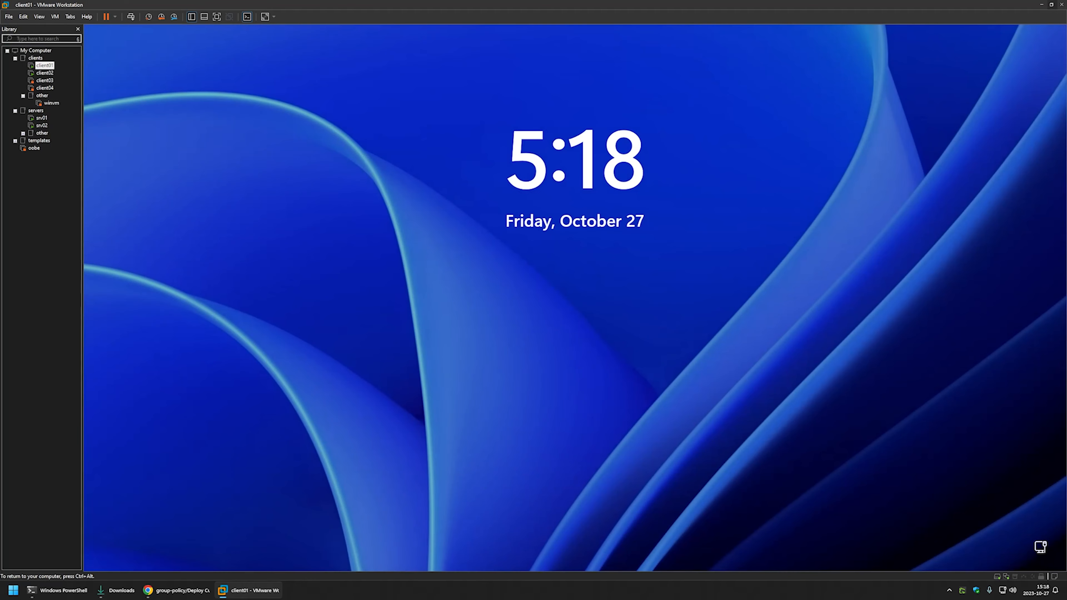
Sign back in to client01 by entering the account password.
{"action": "key", "text": "Return"}
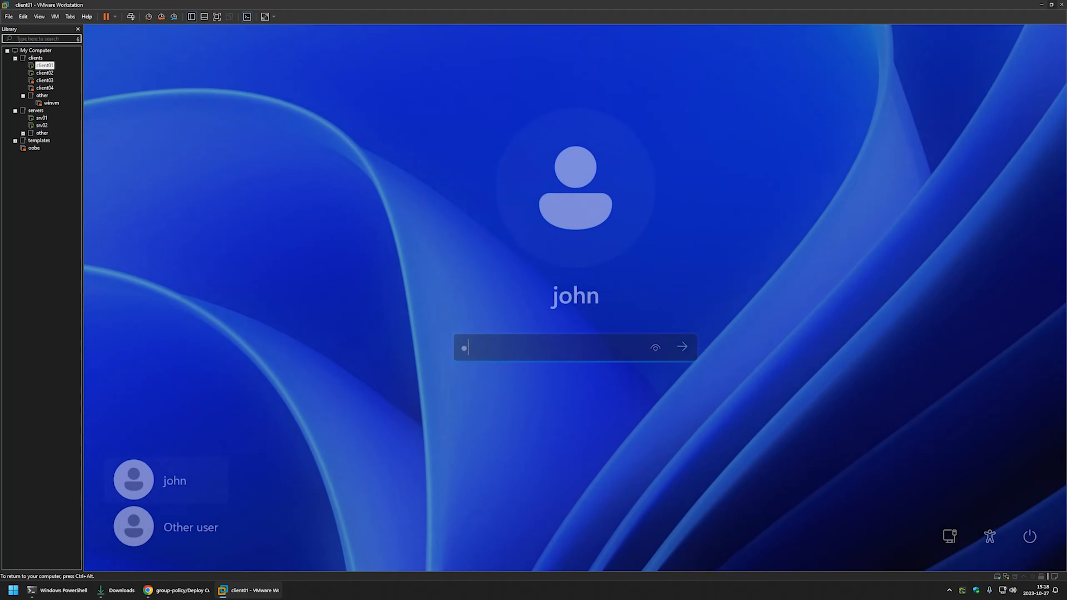
{"action": "type", "text": "••••••"}
{"action": "key", "text": "Return"}
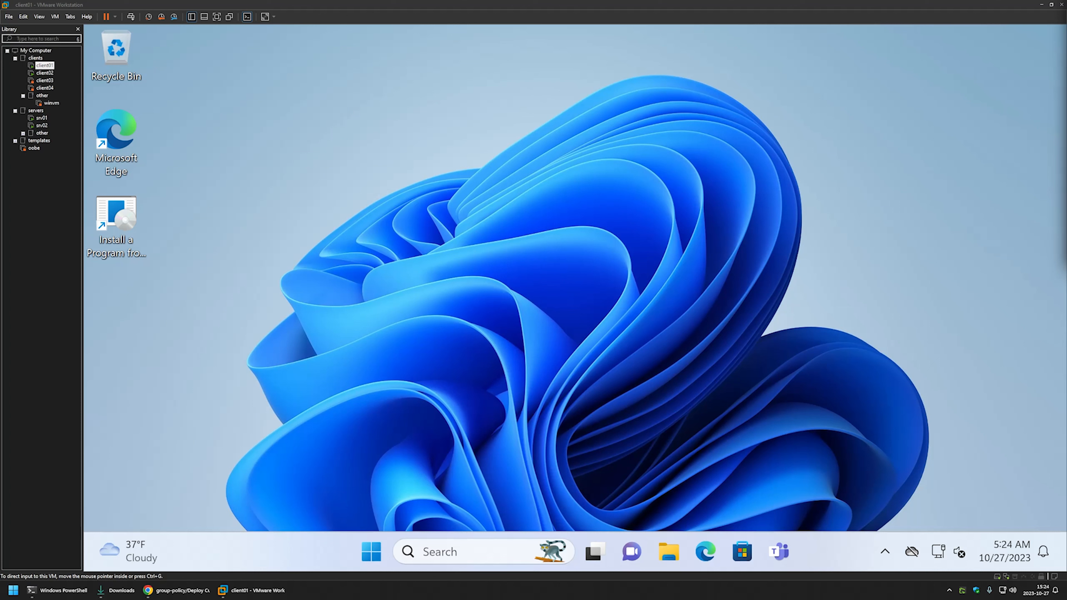
Open Programs and Features from Control Panel and check the installed programs for CutePDF Writer and Deploy CutePDF.
{"action": "left_click", "coordinate": [377, 550]}
{"action": "type", "text": "control"}
{"action": "key", "text": "Return"}
{"action": "left_click", "coordinate": [378, 349]}
{"action": "left_click", "coordinate": [500, 235]}
{"action": "left_click", "coordinate": [503, 221]}
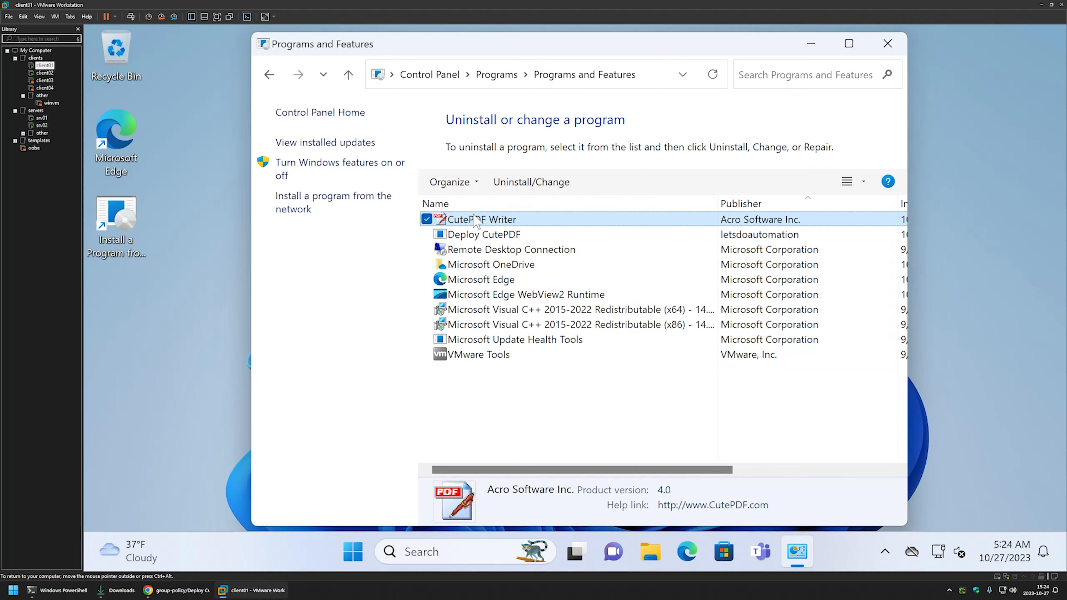
{"action": "left_click_drag", "start_coordinate": [590, 466], "coordinate": [546, 420]}
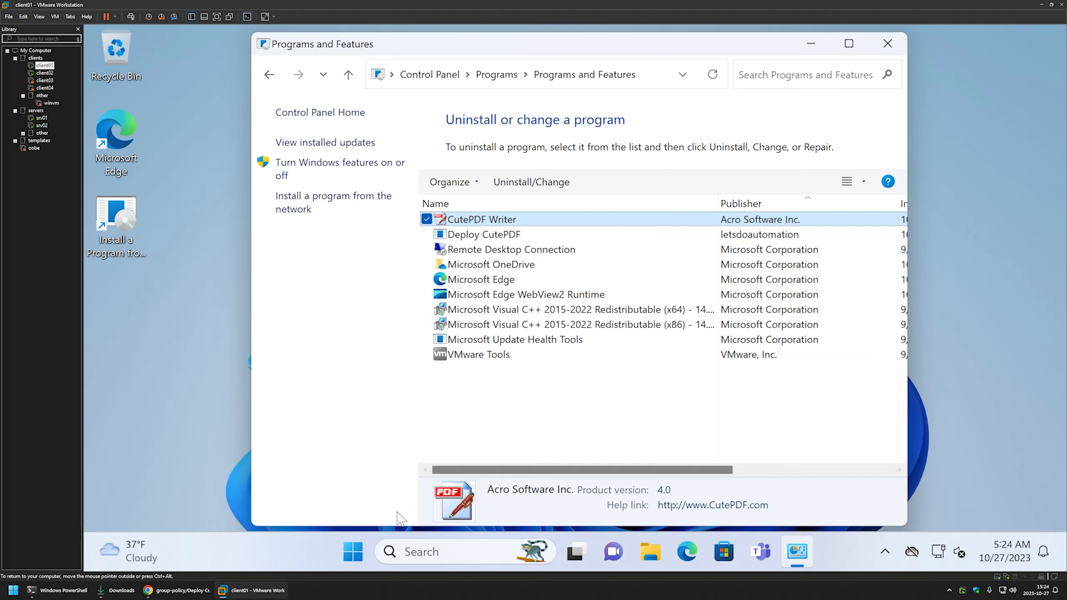
Open WordPad, write "letsdoatuomation" in the new document and print it to CutePDF Writer.
{"action": "left_click", "coordinate": [353, 552]}
{"action": "type", "text": "word"}
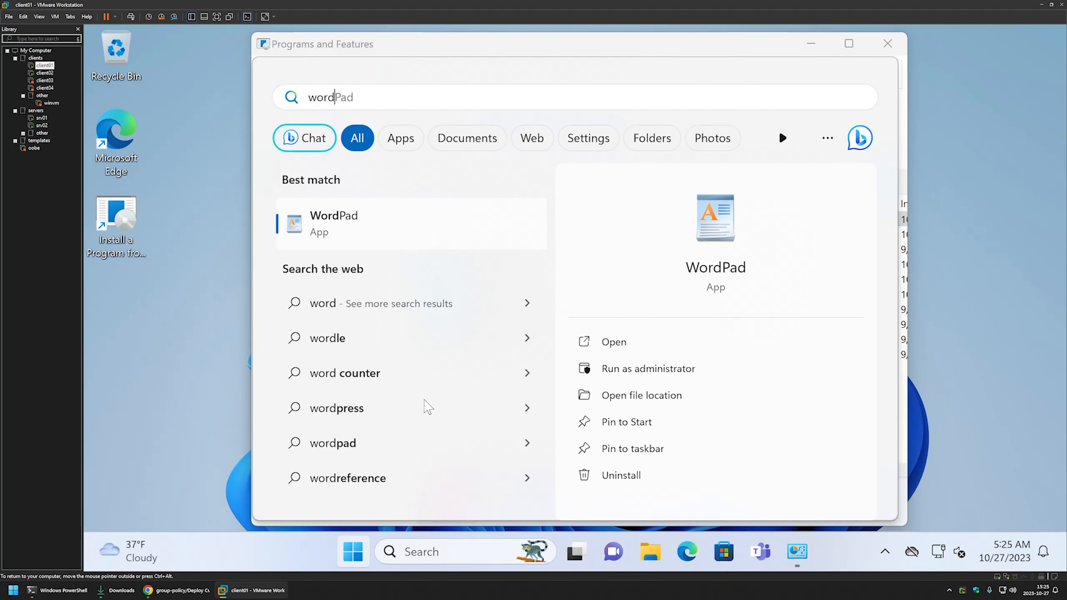
{"action": "key", "text": "Return"}
{"action": "type", "text": "lets"}
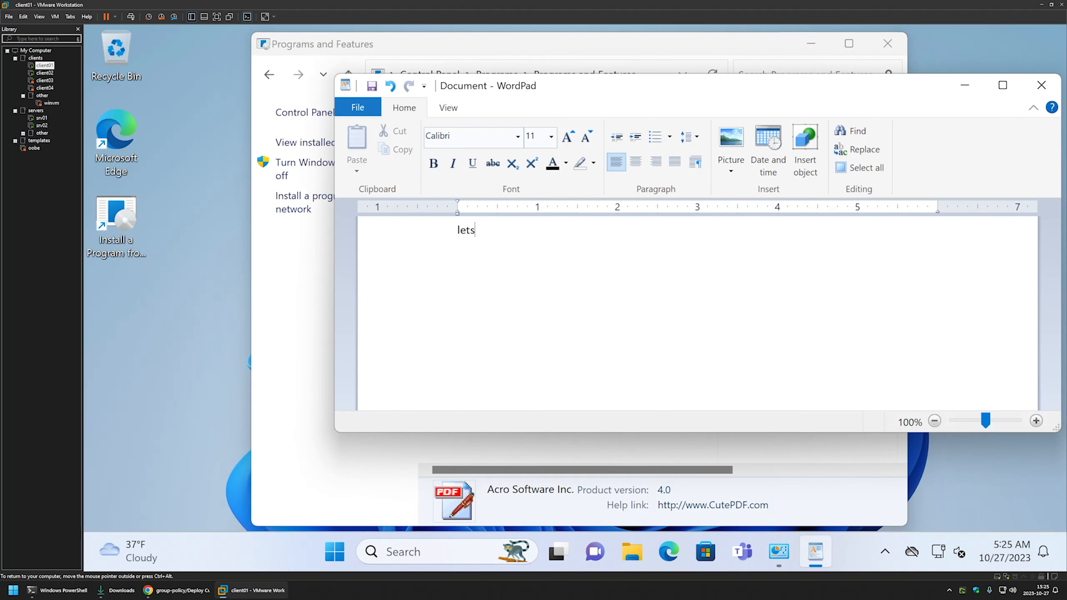
{"action": "type", "text": "doatuomation"}
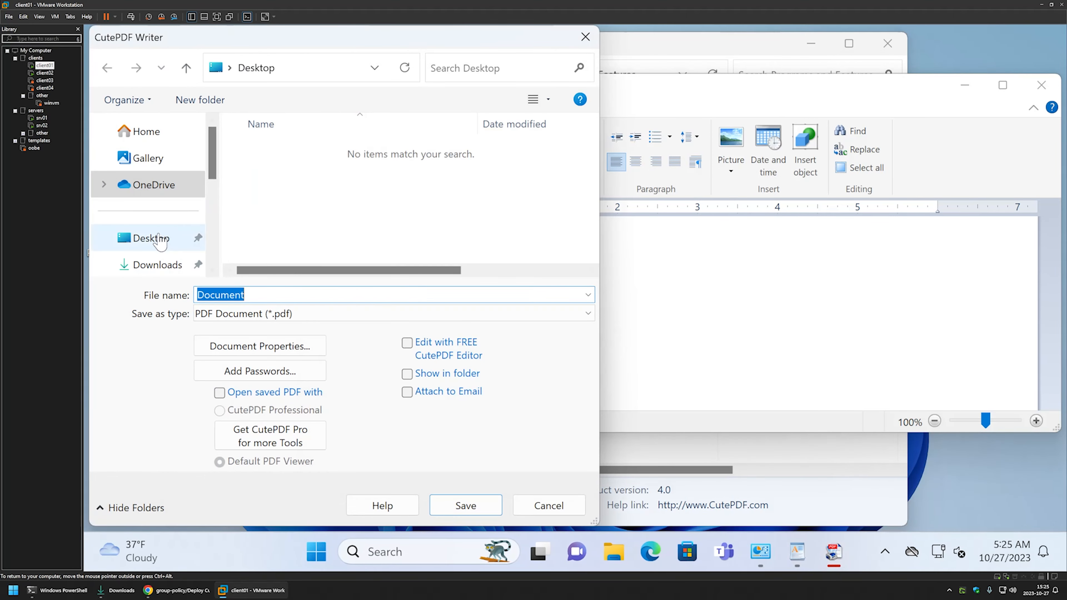
Save the CutePDF Writer output as Document on the Desktop and open the PDF to check it.
{"action": "left_click", "coordinate": [467, 505]}
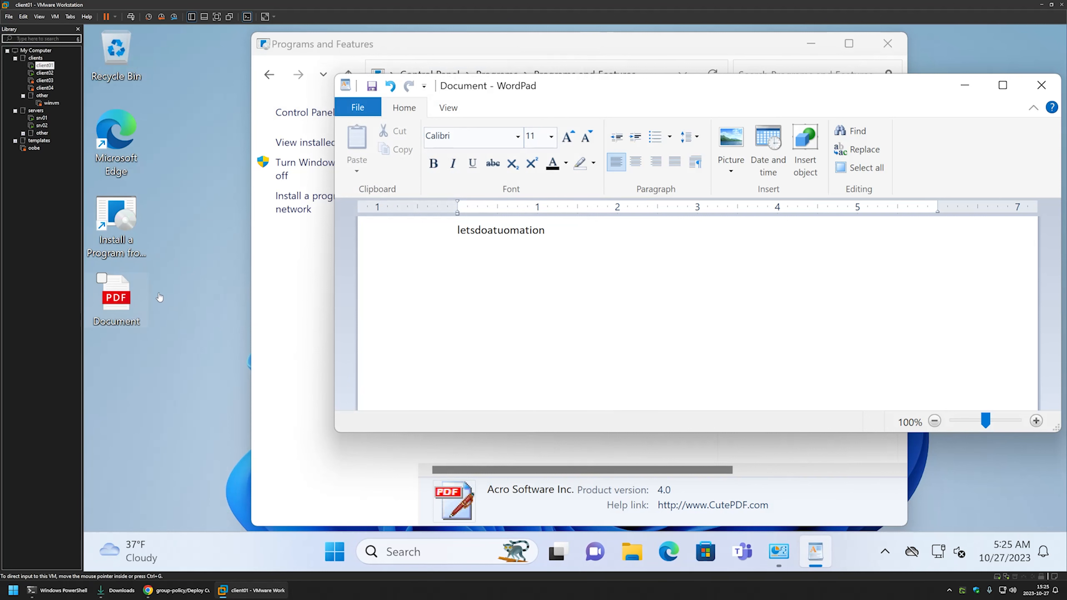
{"action": "double_click", "coordinate": [112, 299]}
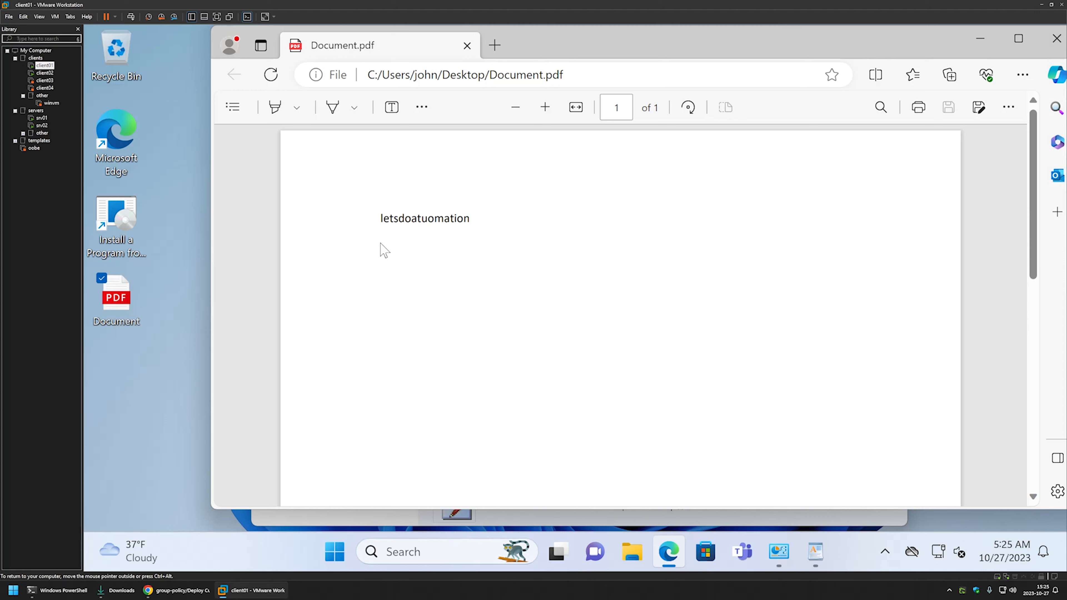
Switch to the srv01 virtual machine and create a Group Policy object named Publish CutePDF.
{"action": "left_click", "coordinate": [42, 118]}
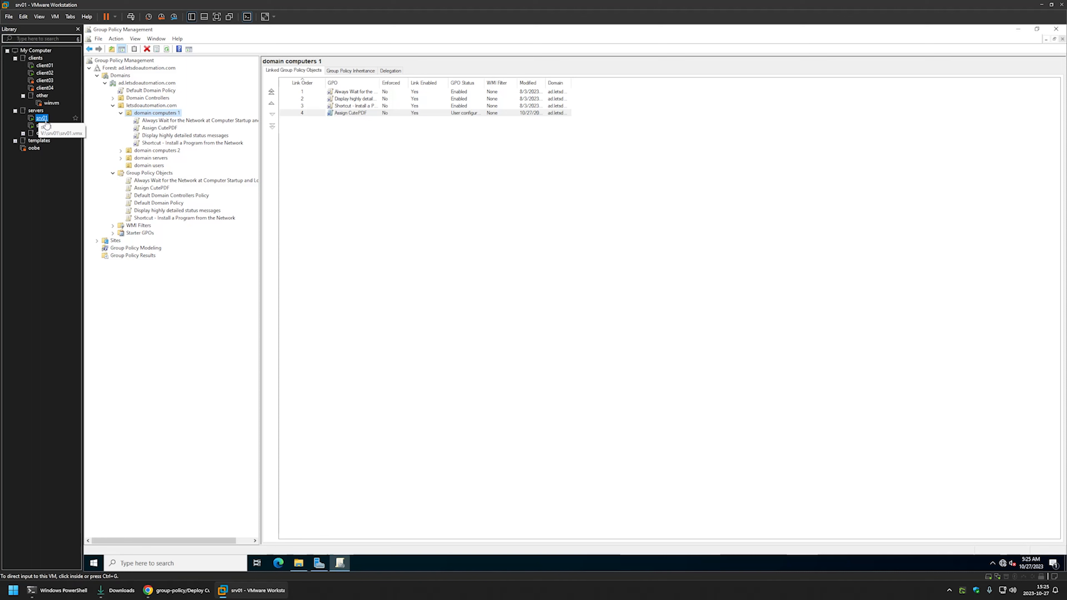
{"action": "right_click", "coordinate": [147, 173]}
{"action": "left_click", "coordinate": [181, 181]}
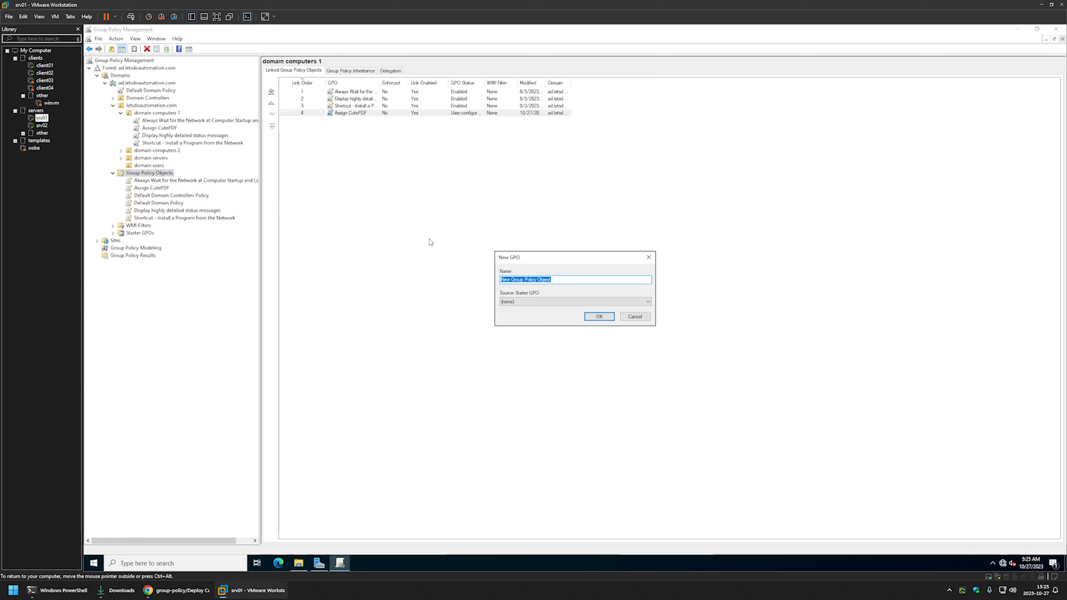
{"action": "type", "text": "Publish CutePDF"}
{"action": "left_click", "coordinate": [597, 316]}
Open the Publish CutePDF GPO for editing and go to Software installation in the User Configuration policies.
{"action": "left_click", "coordinate": [156, 218]}
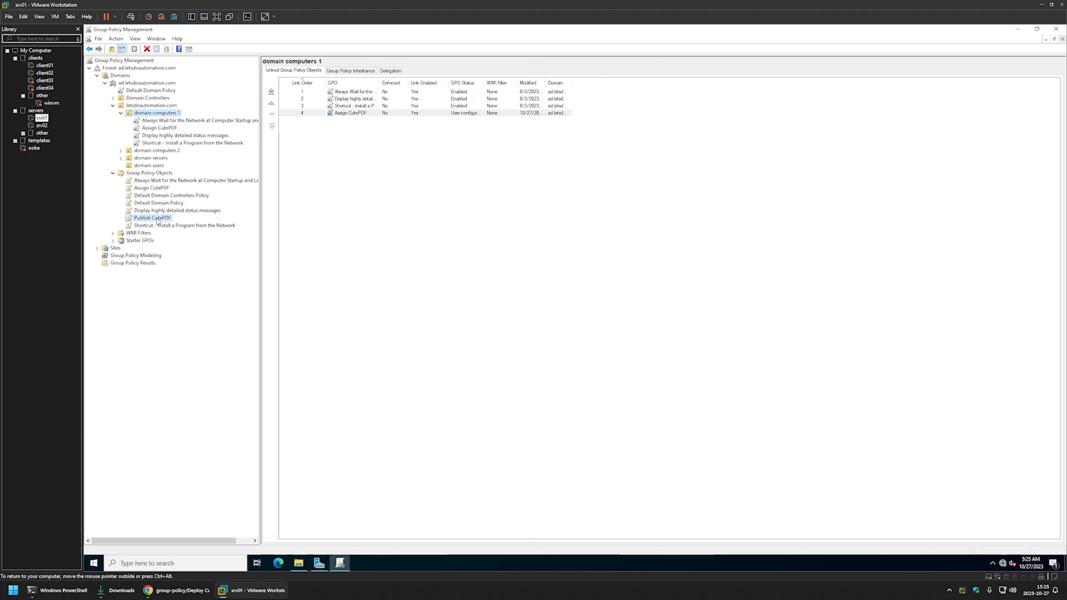
{"action": "right_click", "coordinate": [156, 218]}
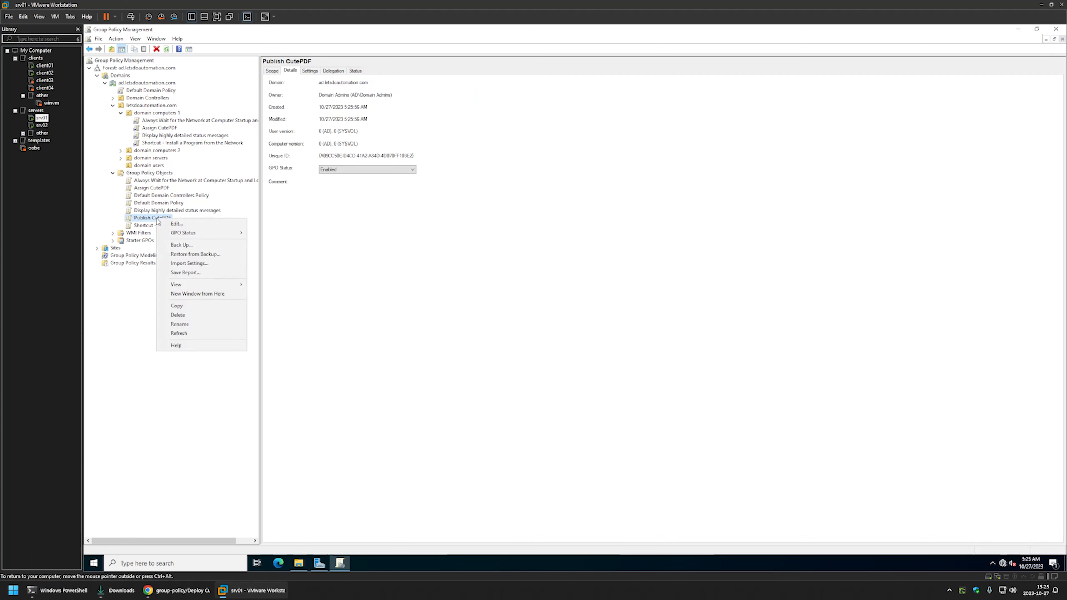
{"action": "left_click", "coordinate": [178, 224]}
{"action": "left_click_drag", "start_coordinate": [281, 65], "coordinate": [612, 199]}
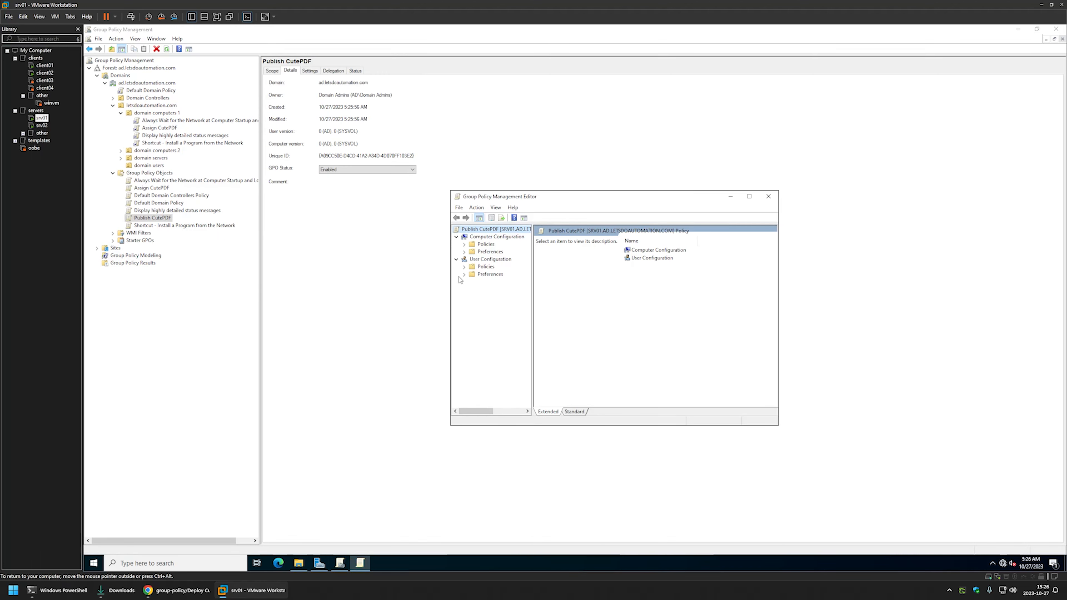
{"action": "left_click", "coordinate": [496, 260]}
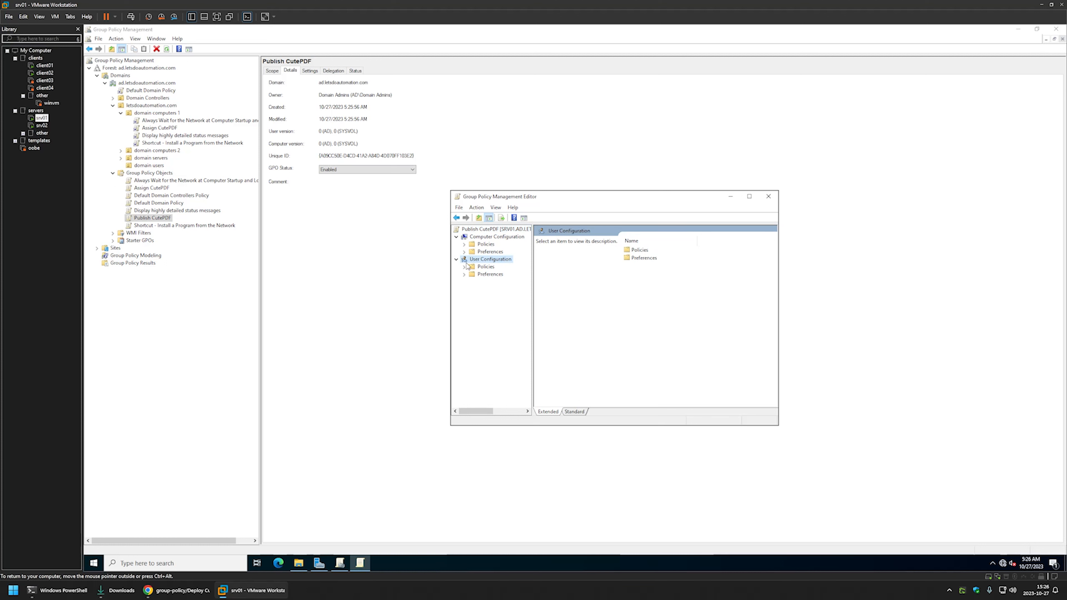
{"action": "left_click", "coordinate": [465, 267]}
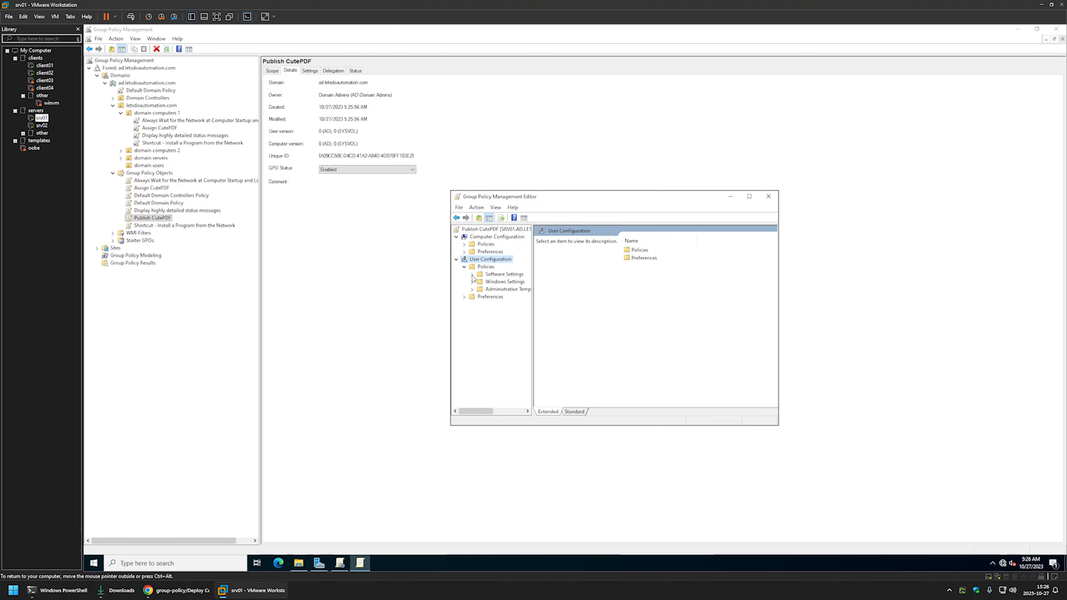
{"action": "left_click", "coordinate": [472, 275]}
{"action": "left_click", "coordinate": [500, 283]}
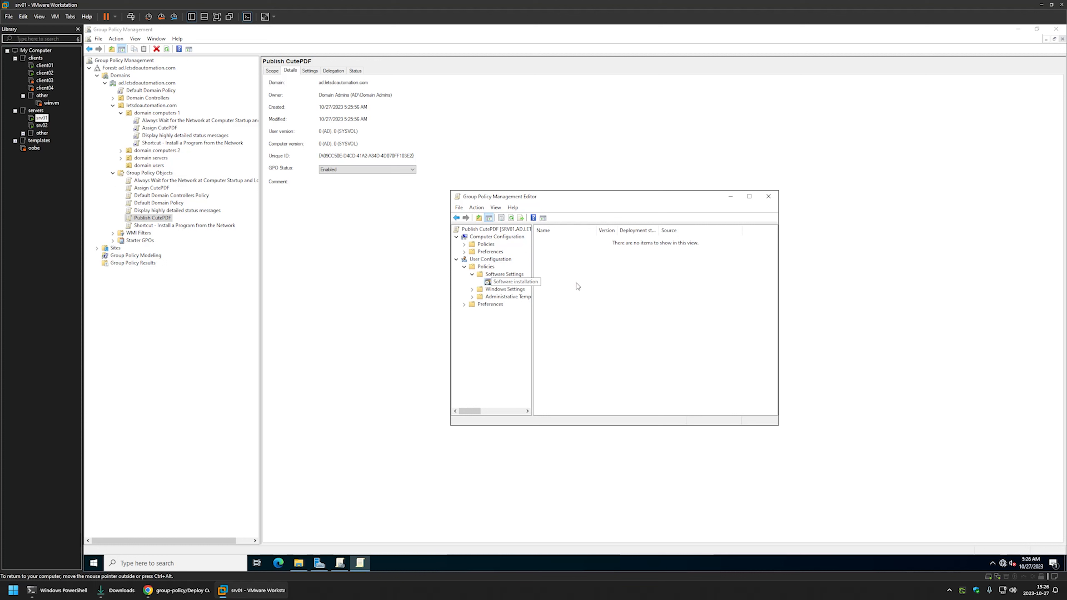
Add a new software package using the cutepdf installer from the network share \\srv02\software\cutepdf.
{"action": "right_click", "coordinate": [604, 272]}
{"action": "mouse_move", "coordinate": [660, 280]}
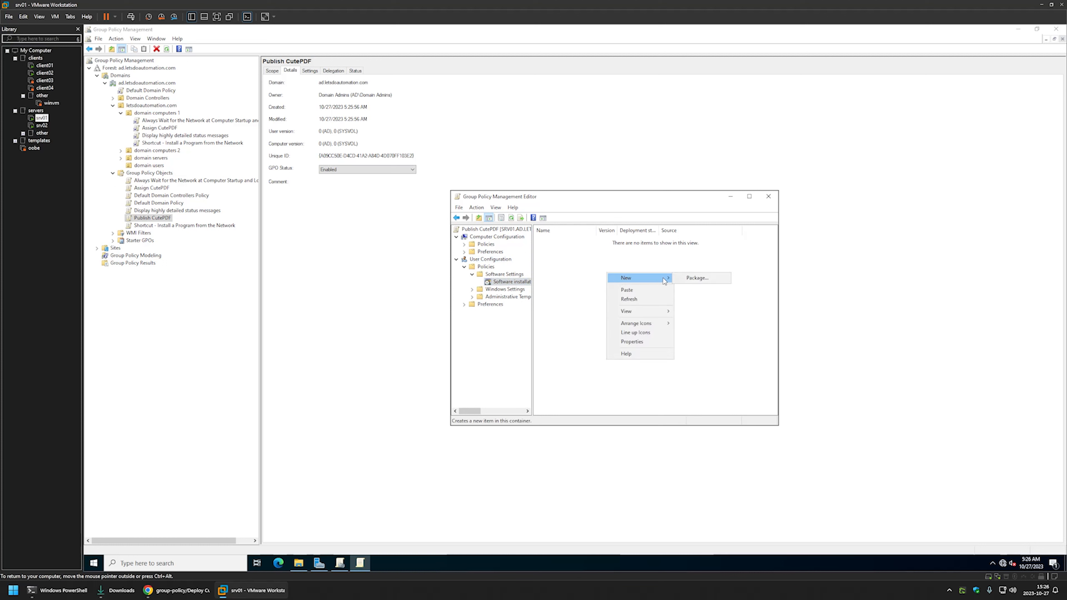
{"action": "left_click", "coordinate": [697, 278]}
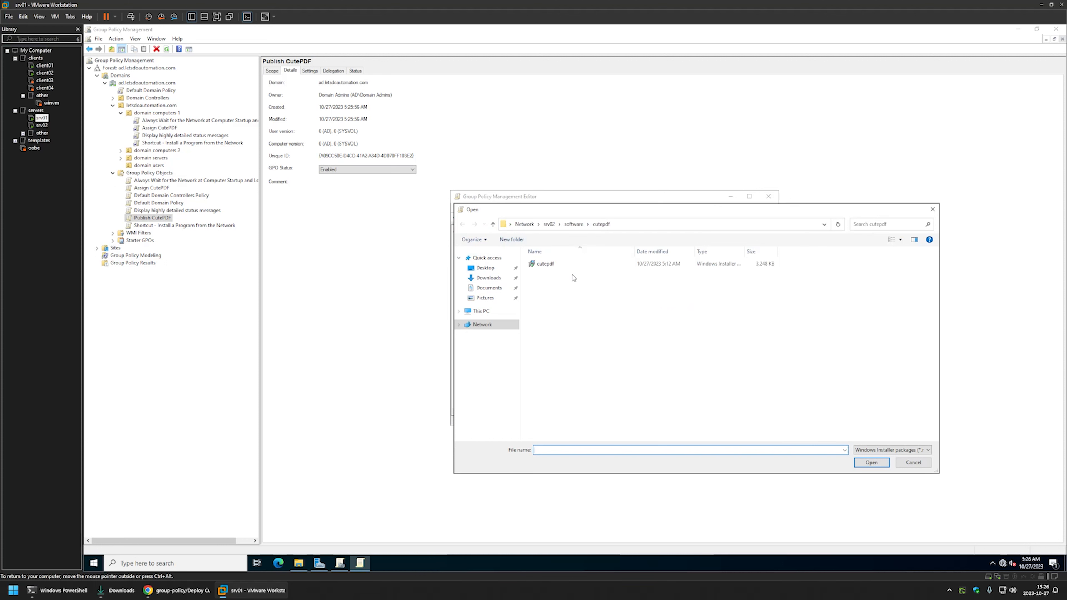
{"action": "left_click", "coordinate": [625, 224]}
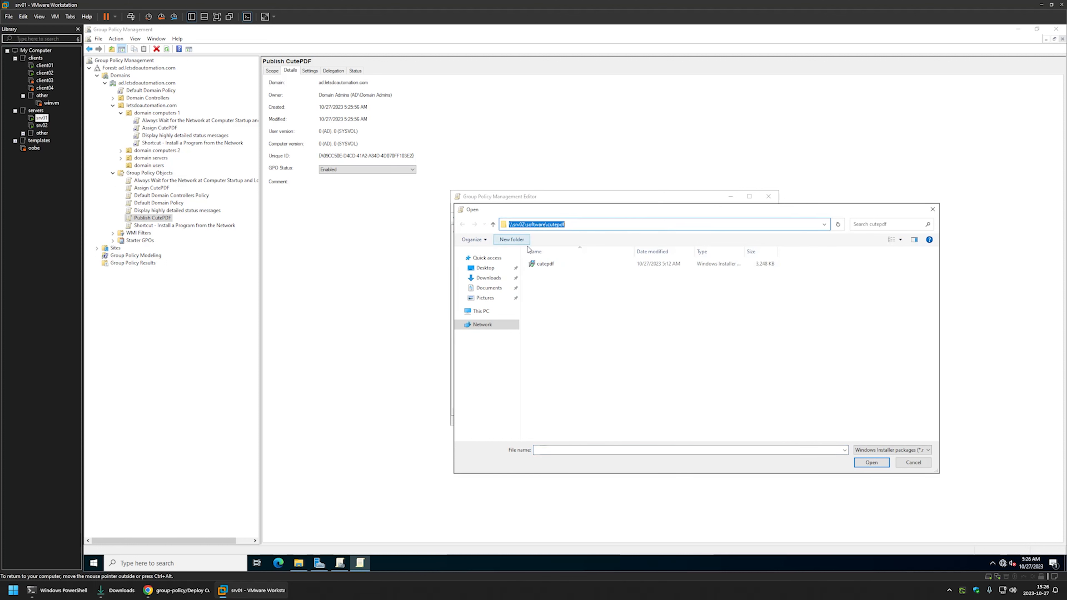
{"action": "left_click", "coordinate": [580, 224]}
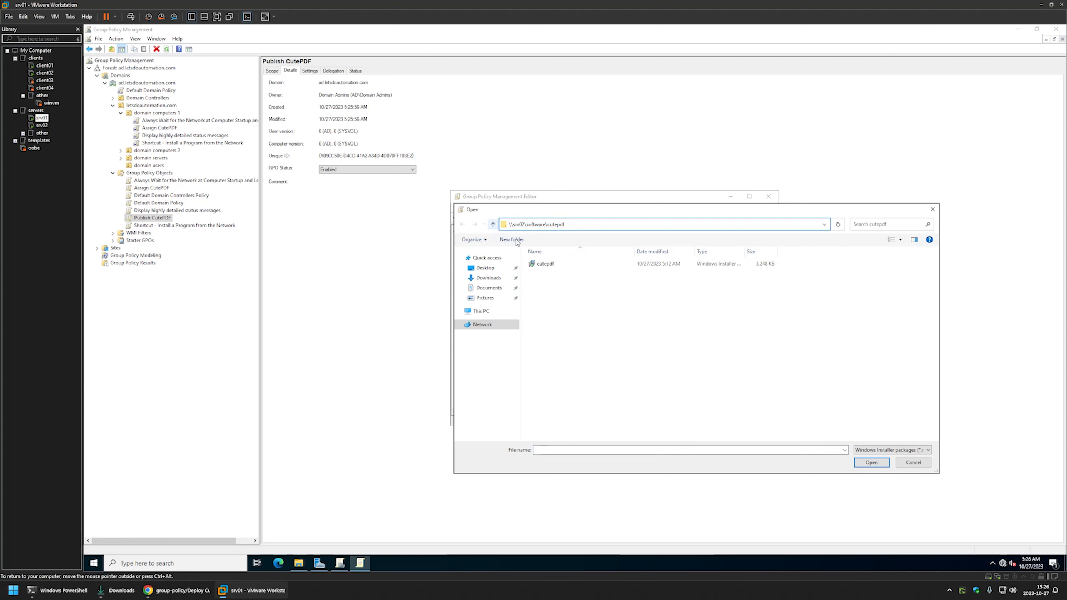
{"action": "left_click", "coordinate": [568, 287]}
{"action": "double_click", "coordinate": [546, 264]}
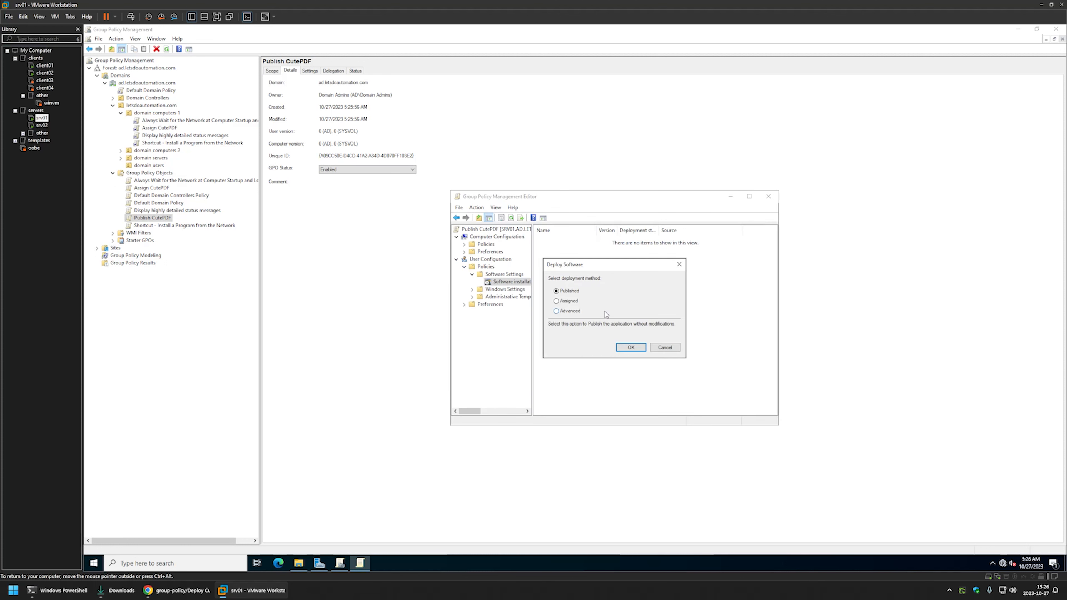
Choose the Advanced deployment method and deploy the CutePDF package as Published with the Basic installation user interface.
{"action": "left_click", "coordinate": [568, 312]}
{"action": "left_click", "coordinate": [630, 348]}
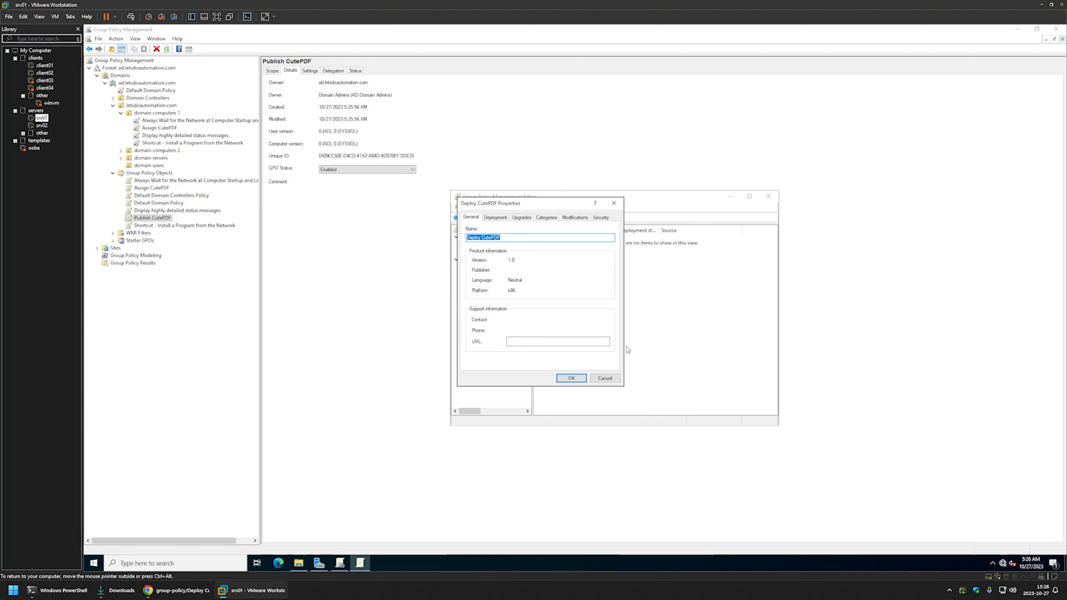
{"action": "left_click", "coordinate": [494, 218]}
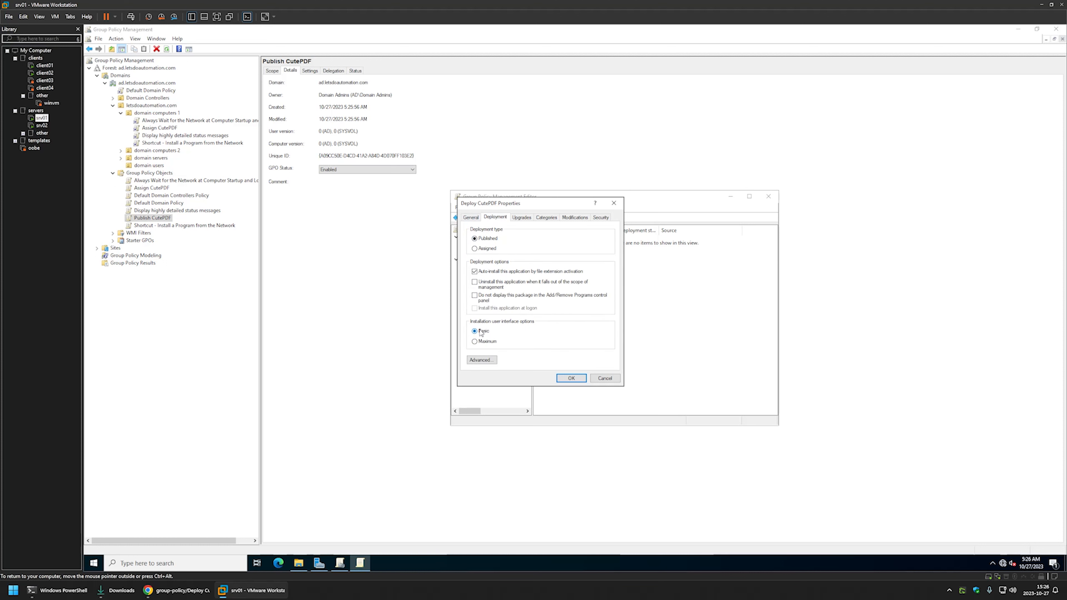
{"action": "left_click", "coordinate": [574, 379]}
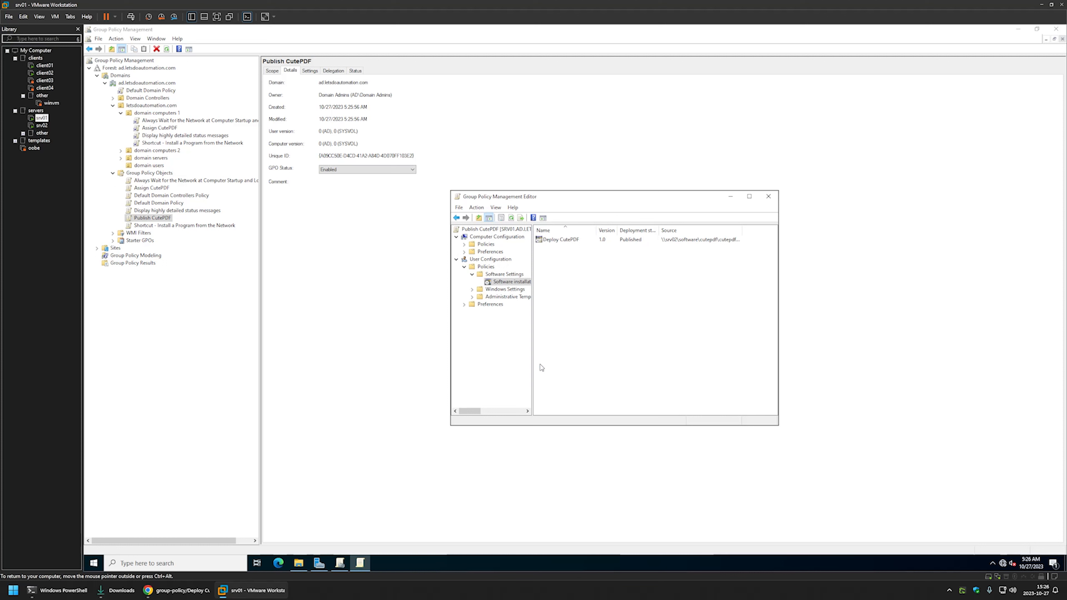
Close the policy editor and set the Publish CutePDF GPO status to Computer configuration settings disabled.
{"action": "left_click", "coordinate": [768, 196]}
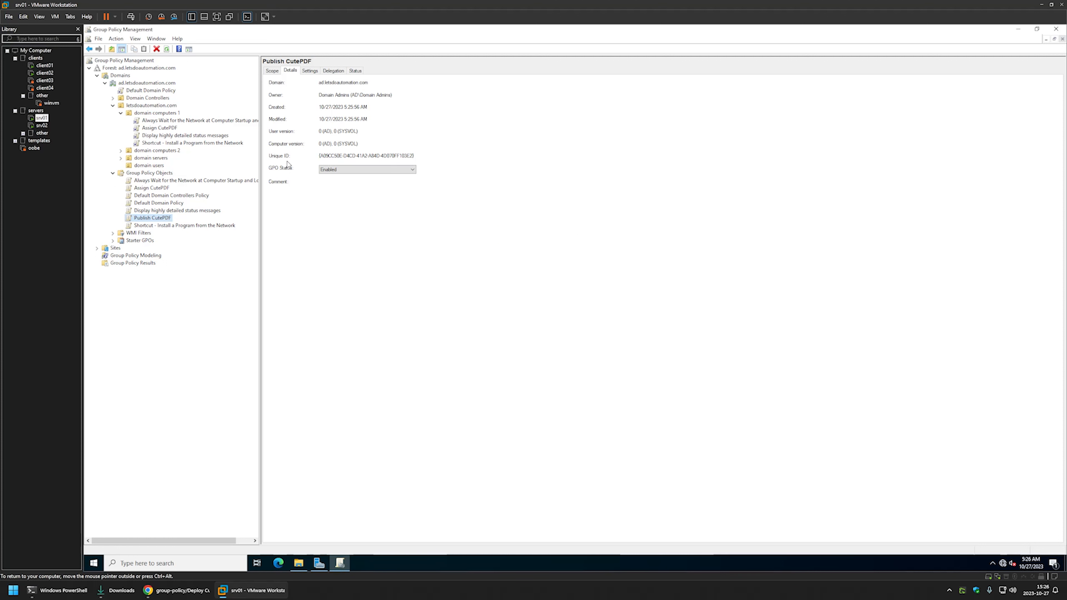
{"action": "left_click", "coordinate": [341, 169]}
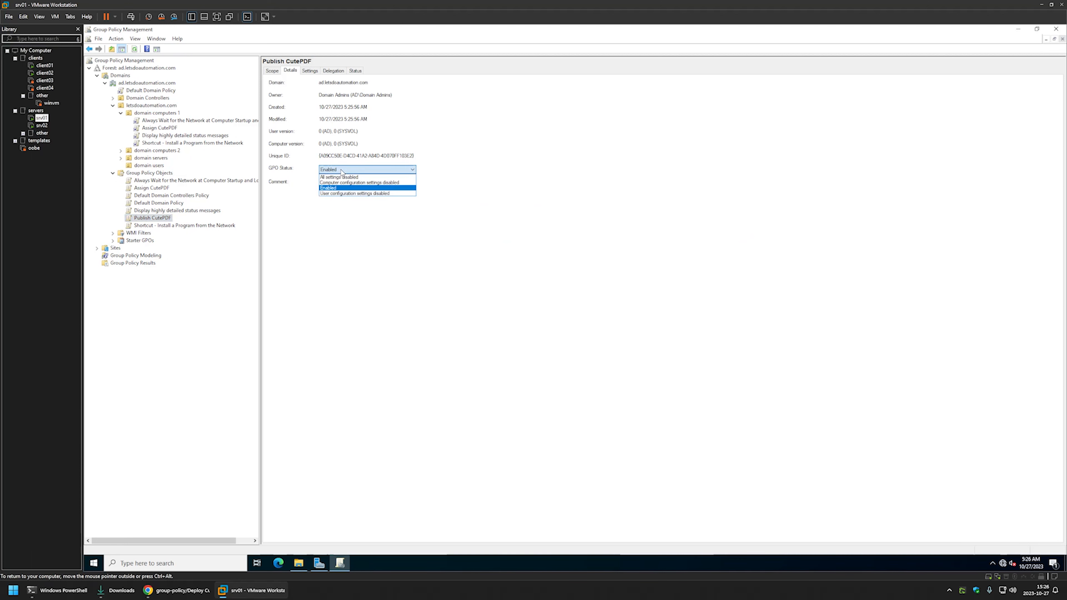
{"action": "left_click", "coordinate": [349, 183]}
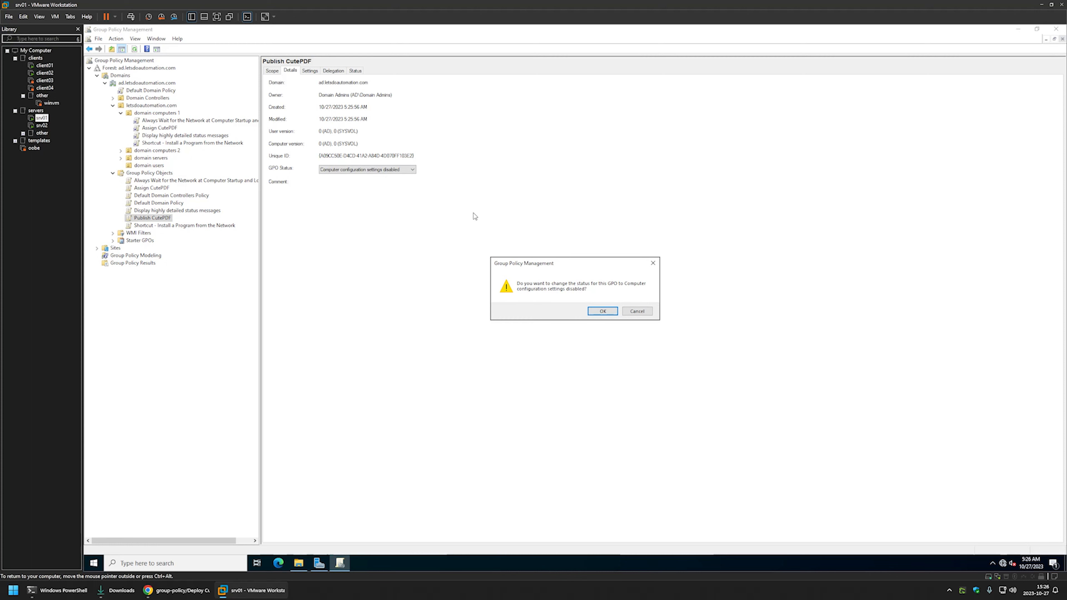
{"action": "left_click", "coordinate": [599, 312]}
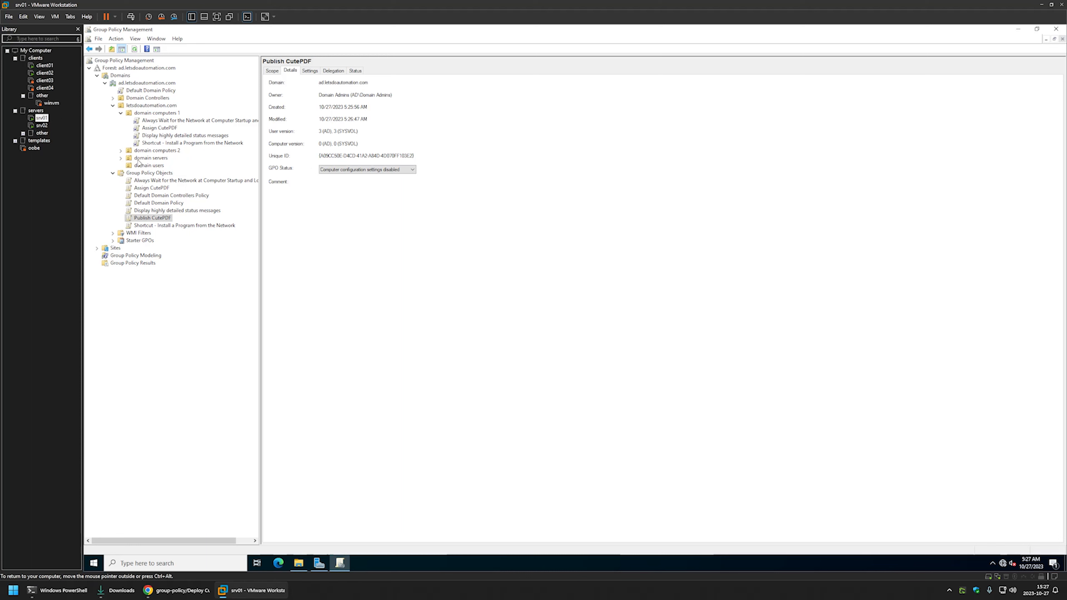
Link the Publish CutePDF GPO to the domain users OU and expand the OU to show the link.
{"action": "left_click", "coordinate": [157, 167]}
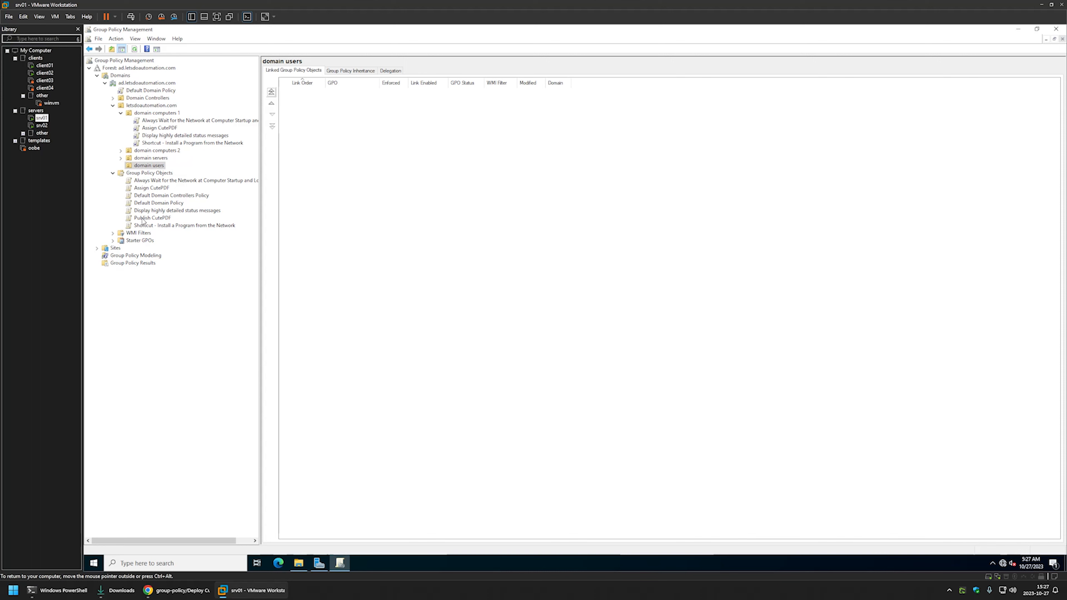
{"action": "left_click_drag", "start_coordinate": [143, 221], "coordinate": [155, 167]}
{"action": "left_click", "coordinate": [596, 311]}
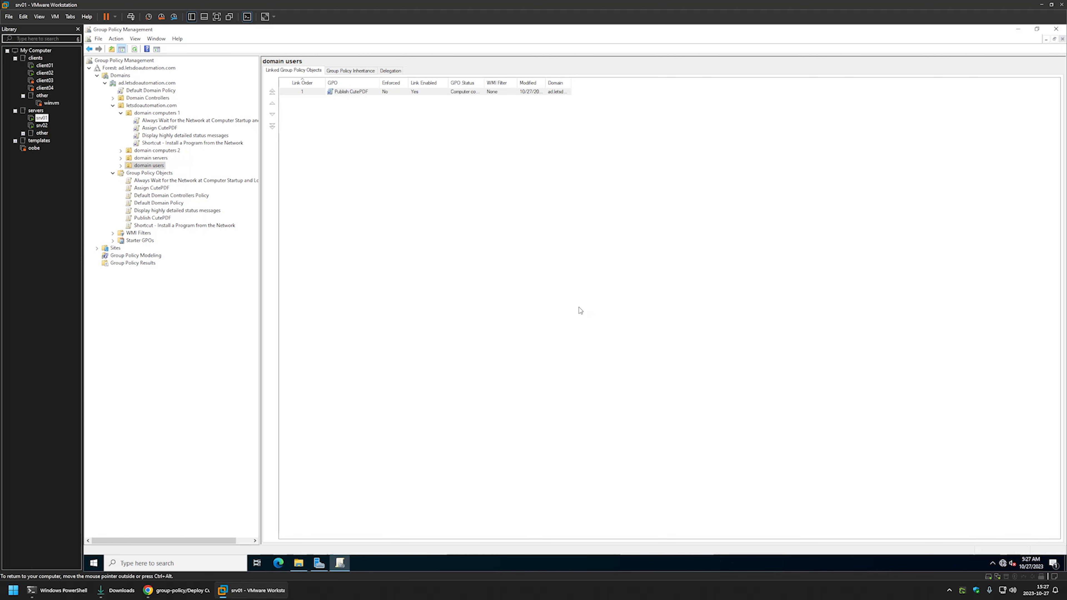
{"action": "left_click", "coordinate": [121, 165]}
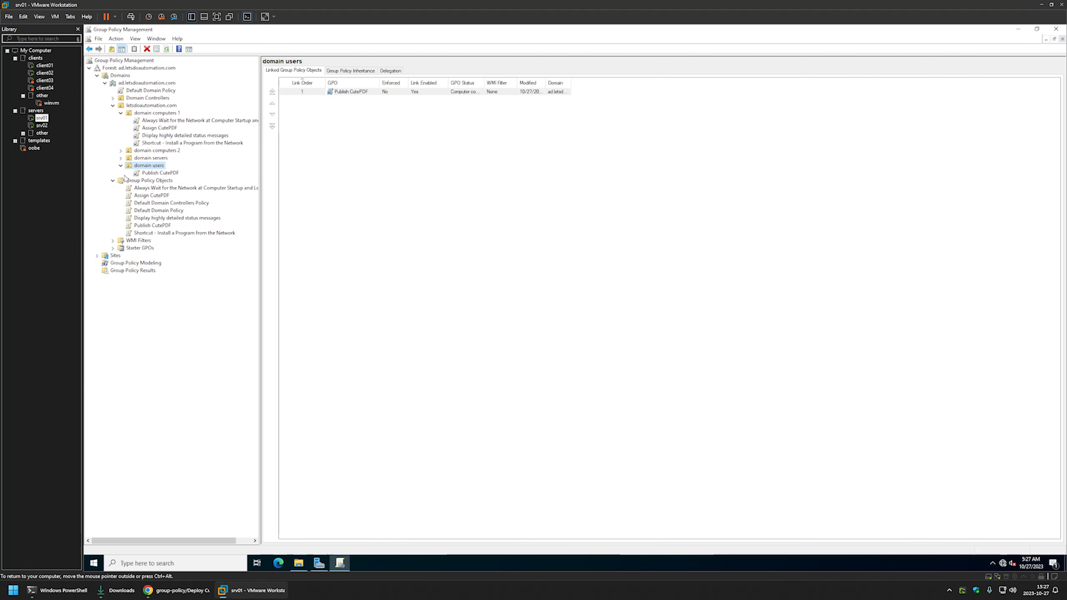
{"action": "left_click", "coordinate": [161, 173]}
{"action": "left_click", "coordinate": [147, 165]}
Switch to the client02 virtual machine and open the Install a Program from the Network desktop shortcut.
{"action": "left_click", "coordinate": [39, 74]}
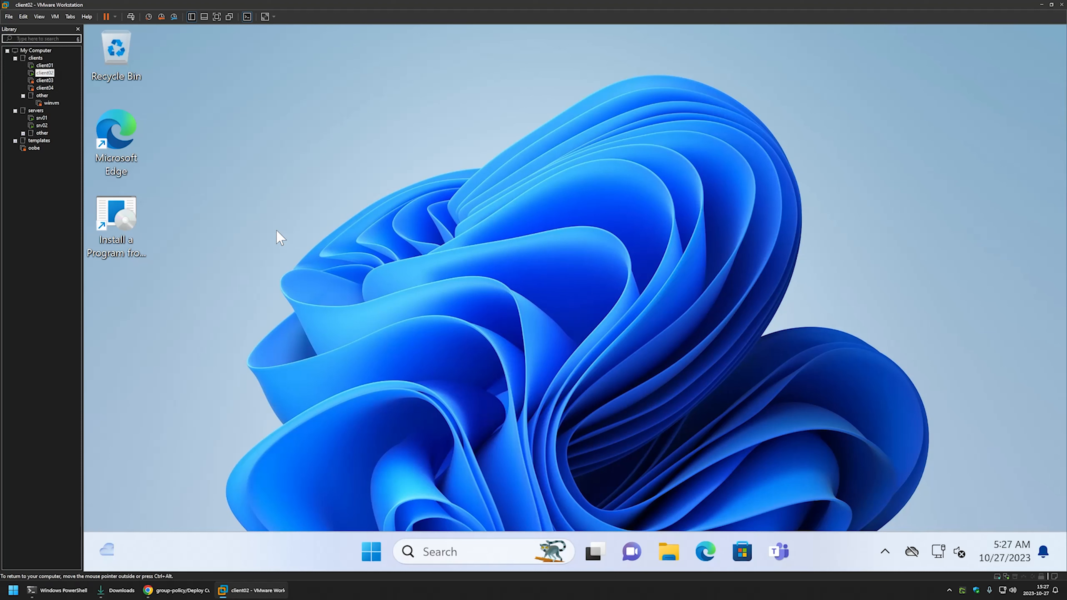
{"action": "left_click", "coordinate": [127, 217]}
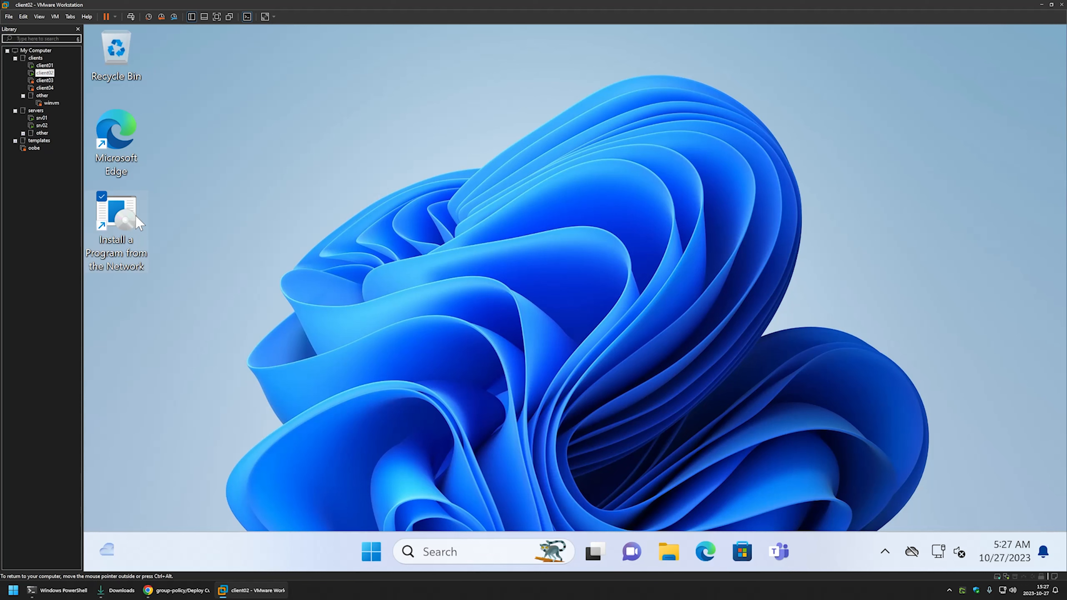
{"action": "double_click", "coordinate": [136, 217]}
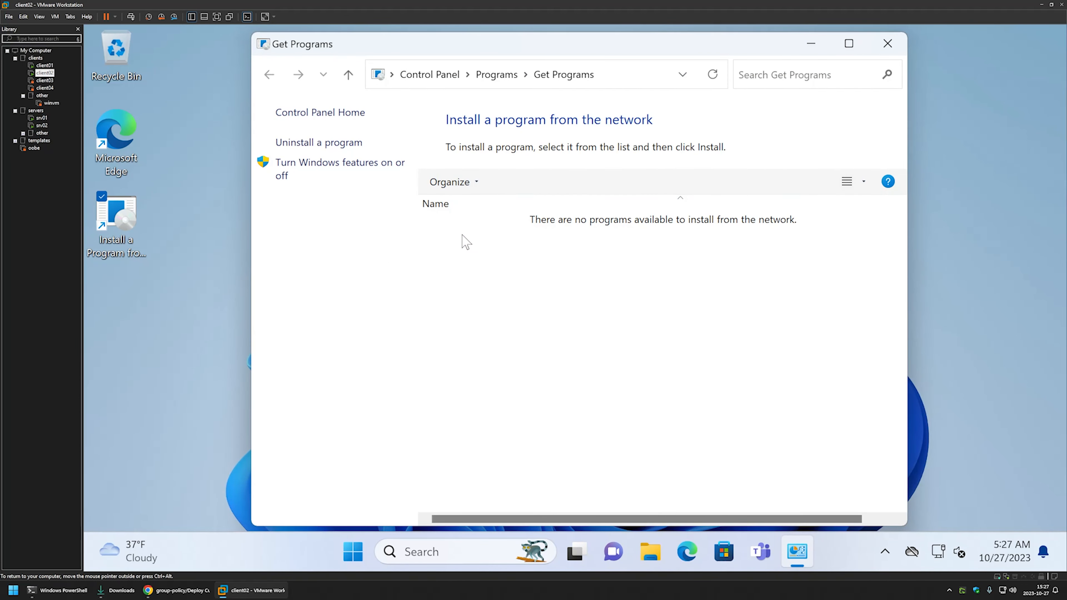
{"action": "left_click_drag", "start_coordinate": [607, 40], "coordinate": [479, 45]}
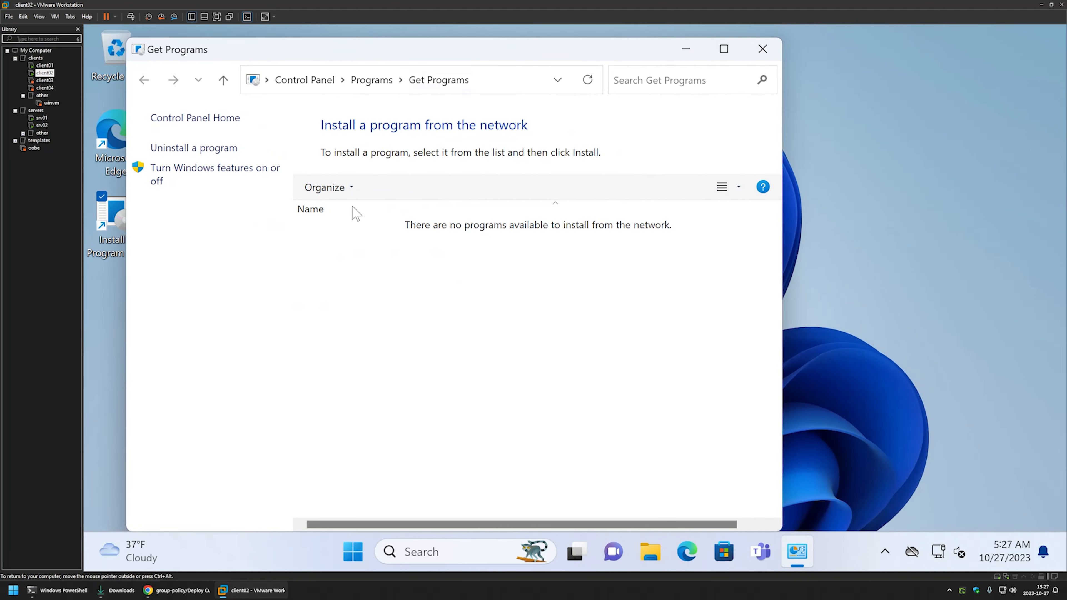
Open Command Prompt on client02, place it beside the Get Programs window, and run gpupdate.
{"action": "left_click", "coordinate": [353, 552]}
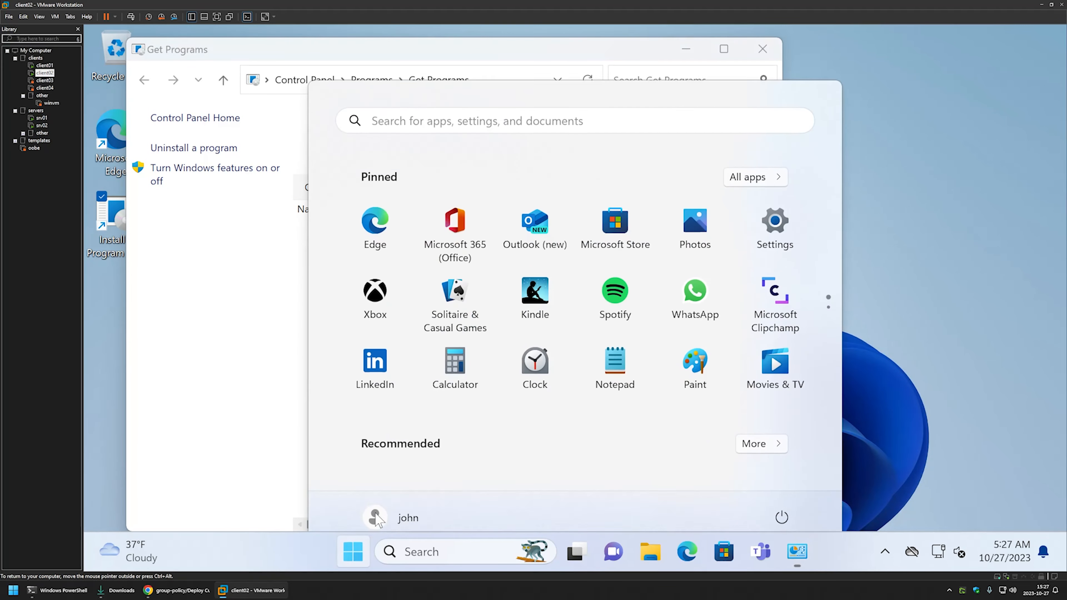
{"action": "type", "text": "cmd"}
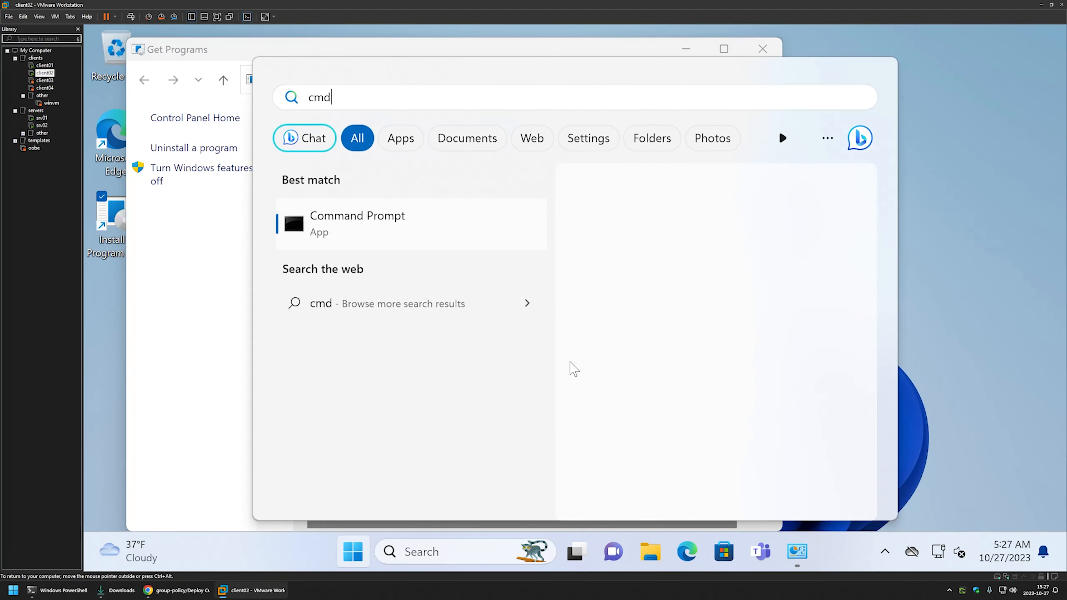
{"action": "left_click", "coordinate": [662, 343]}
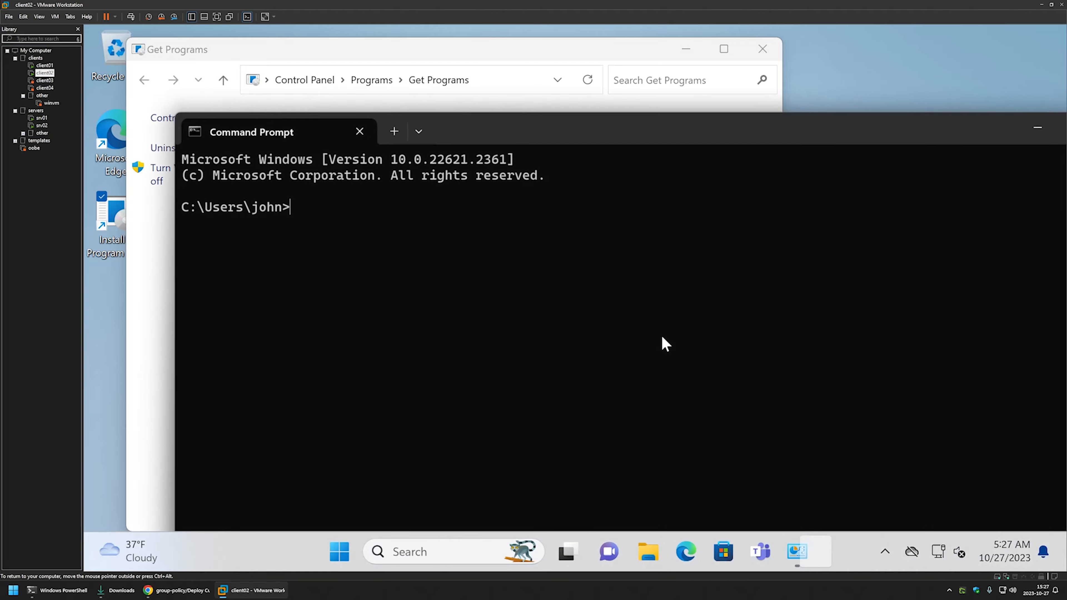
{"action": "left_click_drag", "start_coordinate": [488, 124], "coordinate": [947, 172]}
{"action": "type", "text": "gpupdate"}
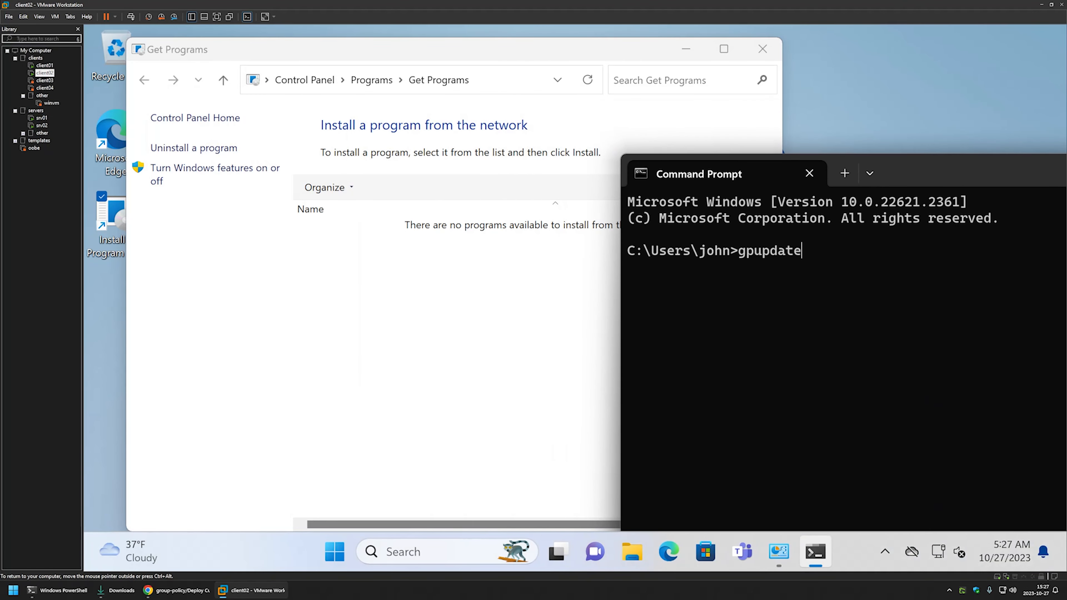
{"action": "key", "text": "Return"}
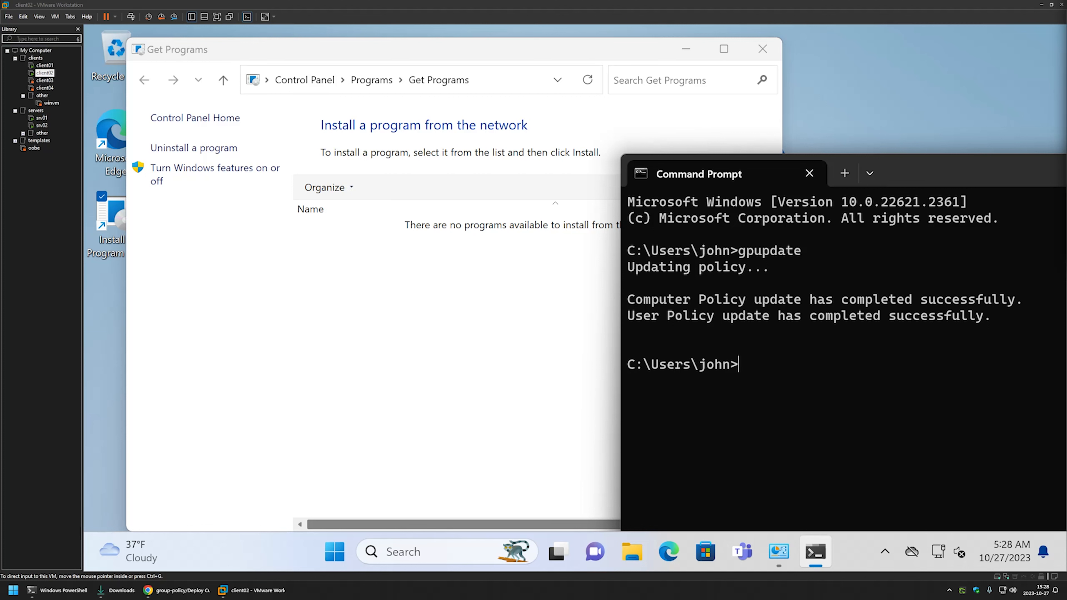
Refresh the list of network programs and install Deploy CutePDF from it.
{"action": "left_click", "coordinate": [417, 269]}
{"action": "right_click", "coordinate": [416, 261]}
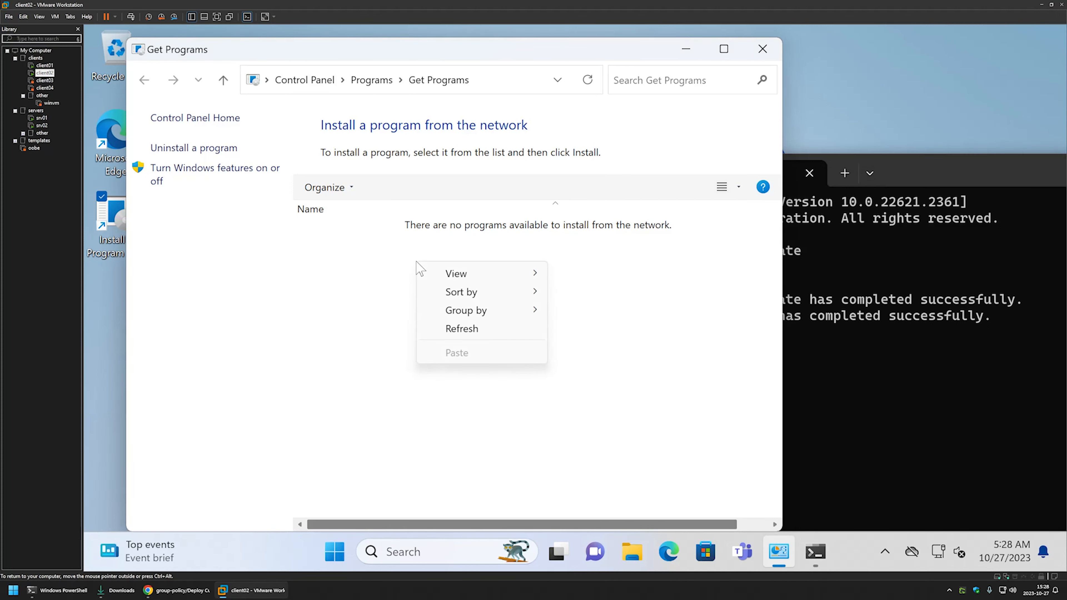
{"action": "left_click", "coordinate": [462, 329]}
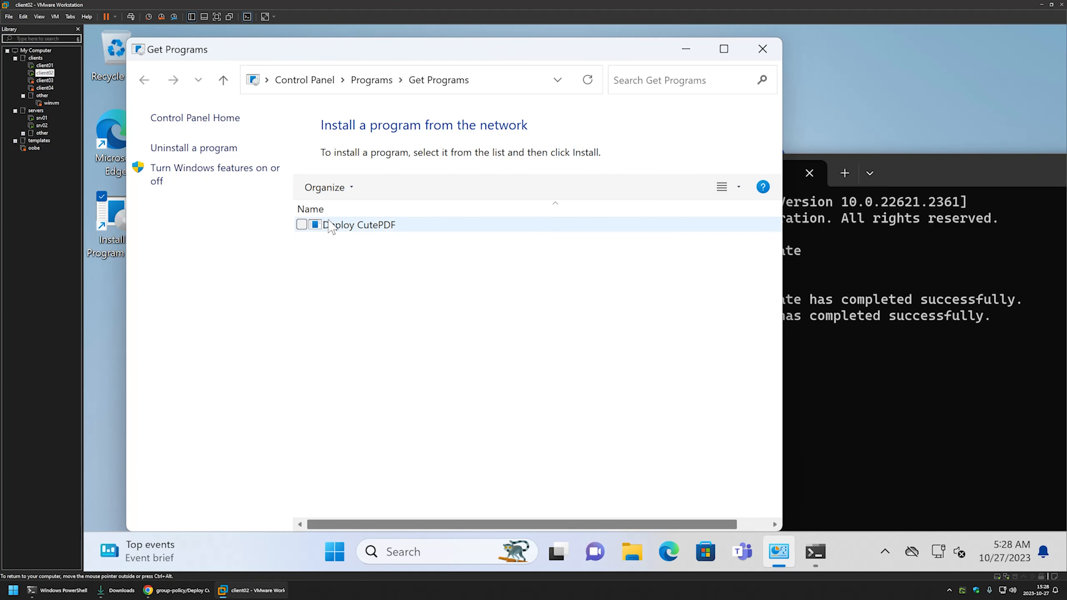
{"action": "double_click", "coordinate": [369, 235]}
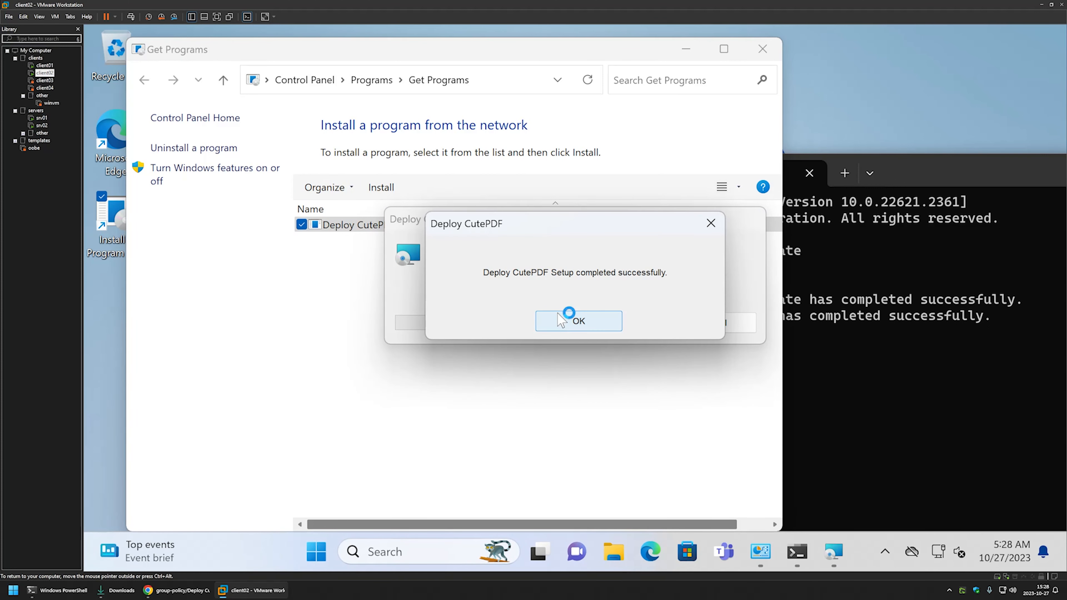
{"action": "left_click", "coordinate": [567, 320]}
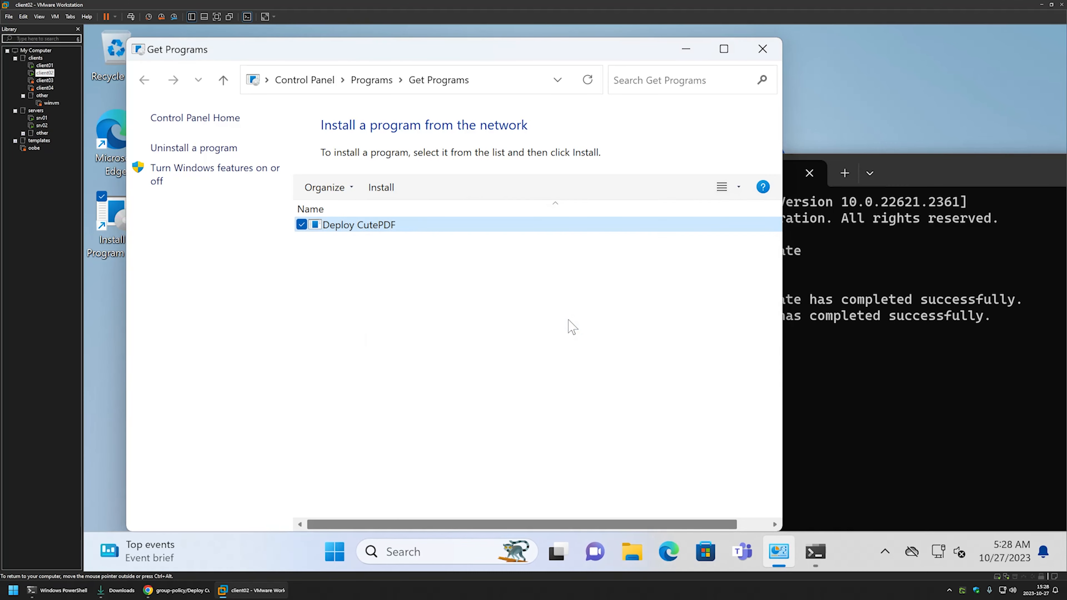
Minimize Get Programs and check the Deploy CutePDF and CutePDF Writer entries among the installed programs in Control Panel.
{"action": "left_click", "coordinate": [690, 49]}
{"action": "key", "text": "super"}
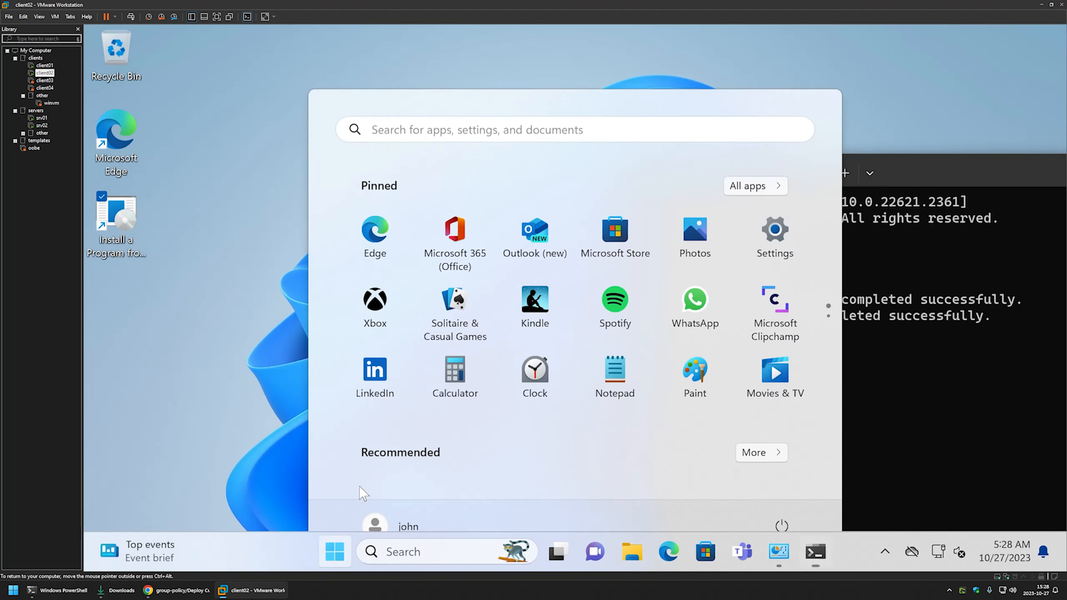
{"action": "type", "text": "control"}
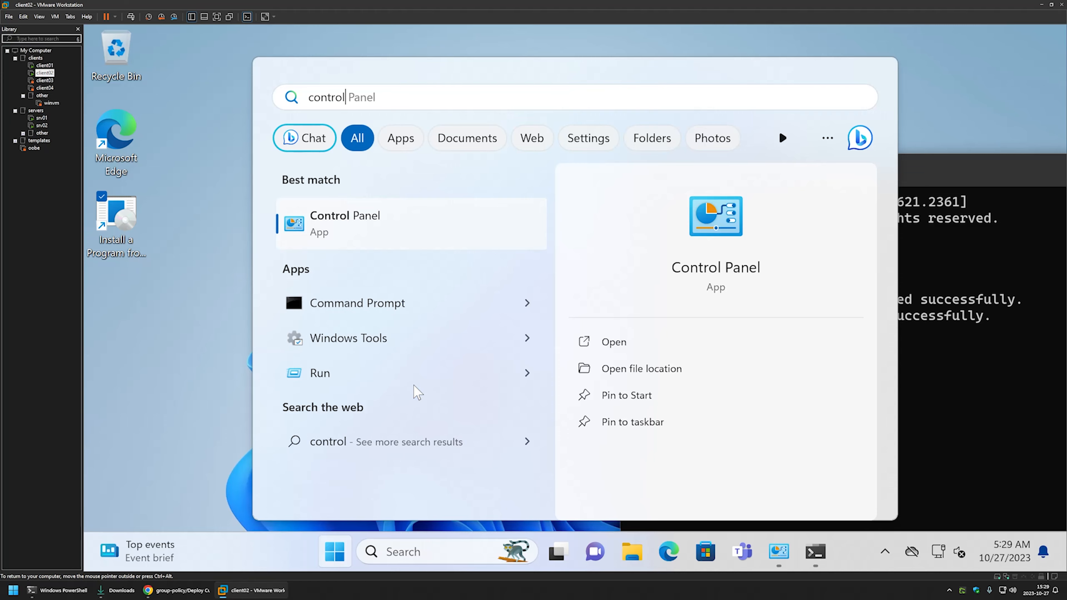
{"action": "left_click", "coordinate": [613, 342]}
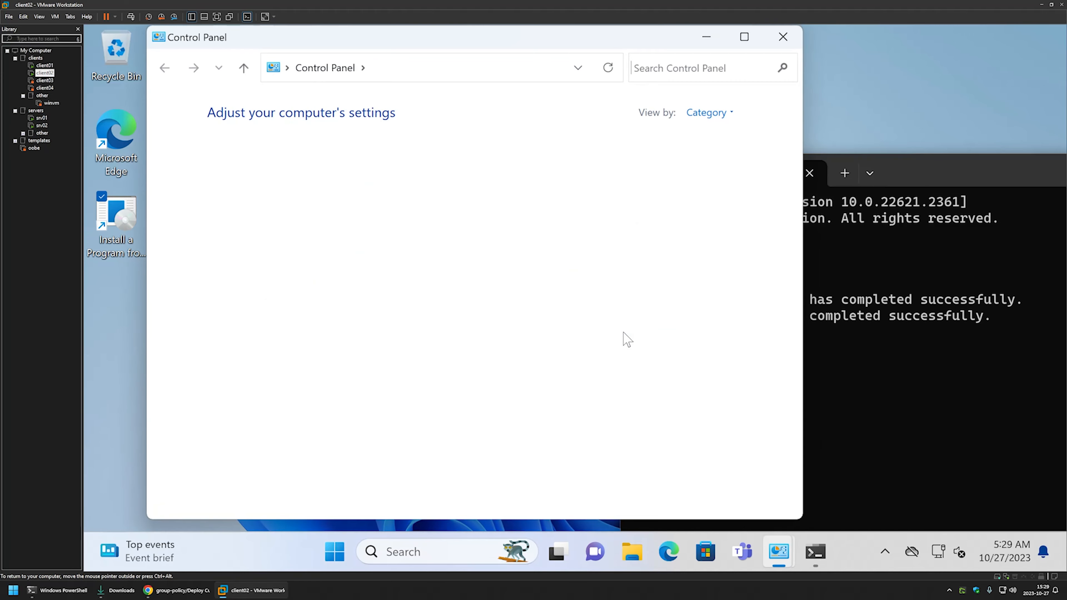
{"action": "left_click", "coordinate": [318, 357]}
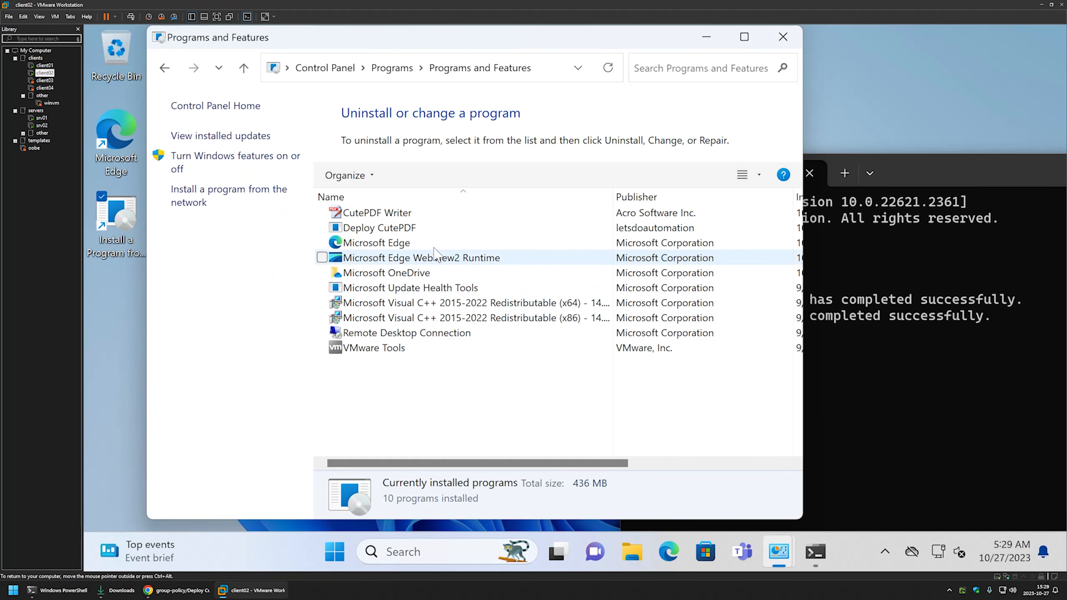
{"action": "left_click", "coordinate": [356, 229]}
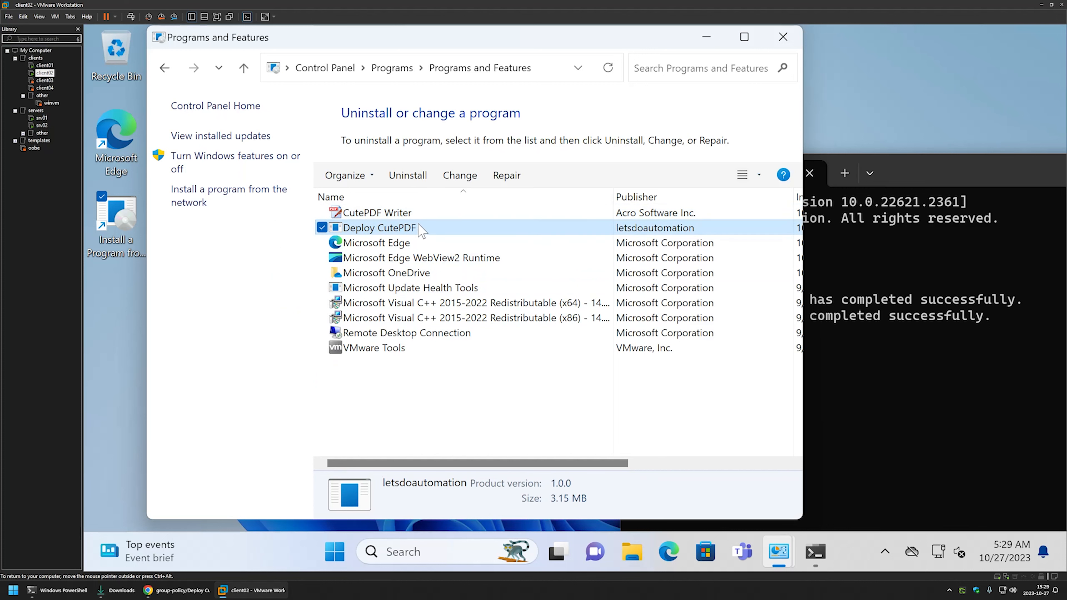
{"action": "left_click", "coordinate": [402, 213]}
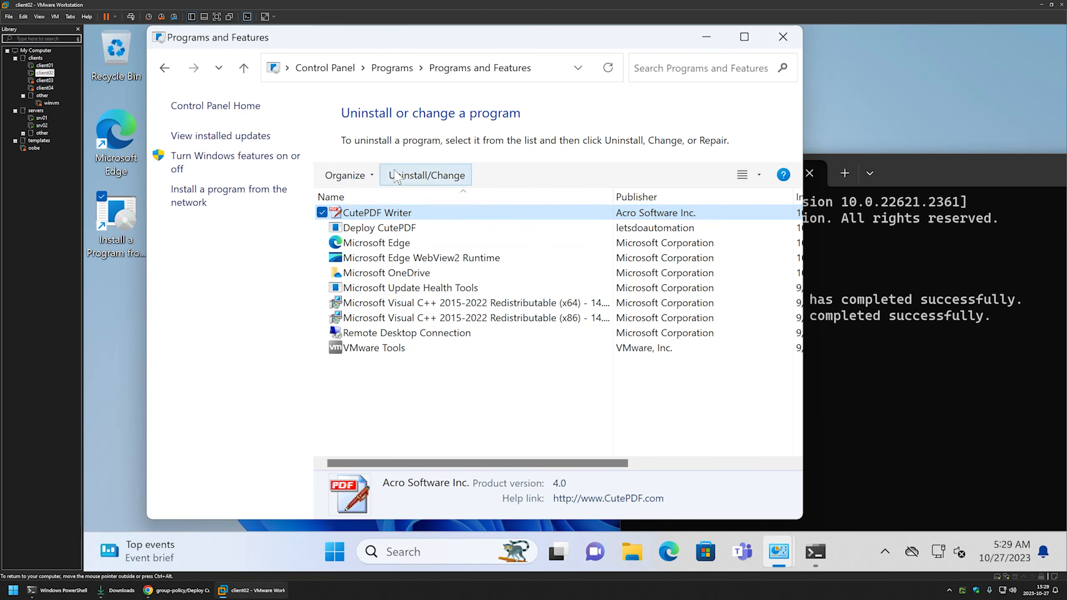
Open WordPad and enter the text letsdoautomation in the blank document.
{"action": "left_click", "coordinate": [335, 551]}
{"action": "type", "text": "word"}
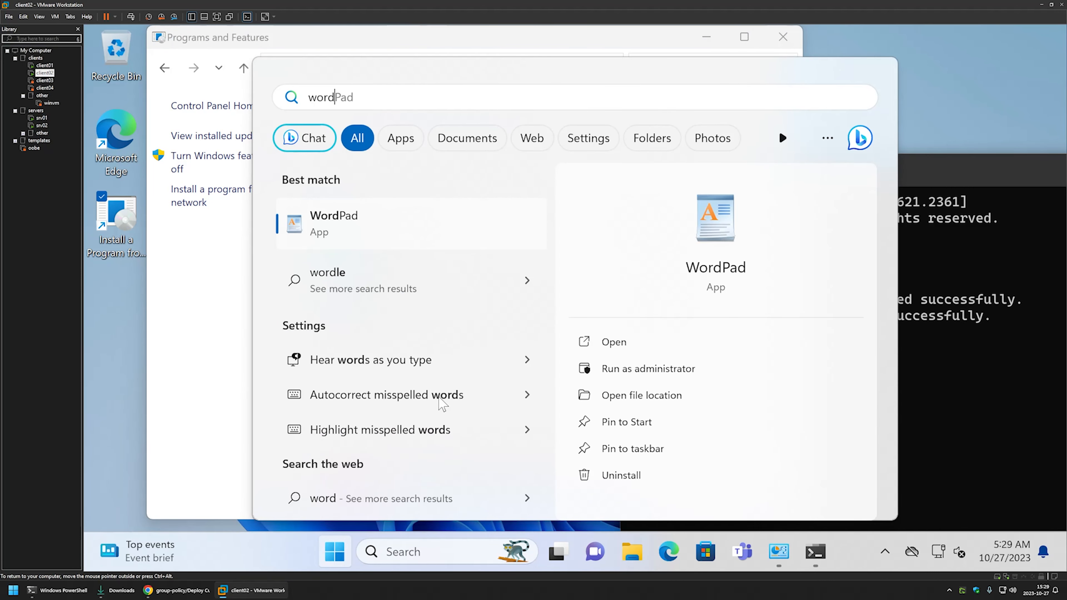
{"action": "left_click", "coordinate": [422, 221]}
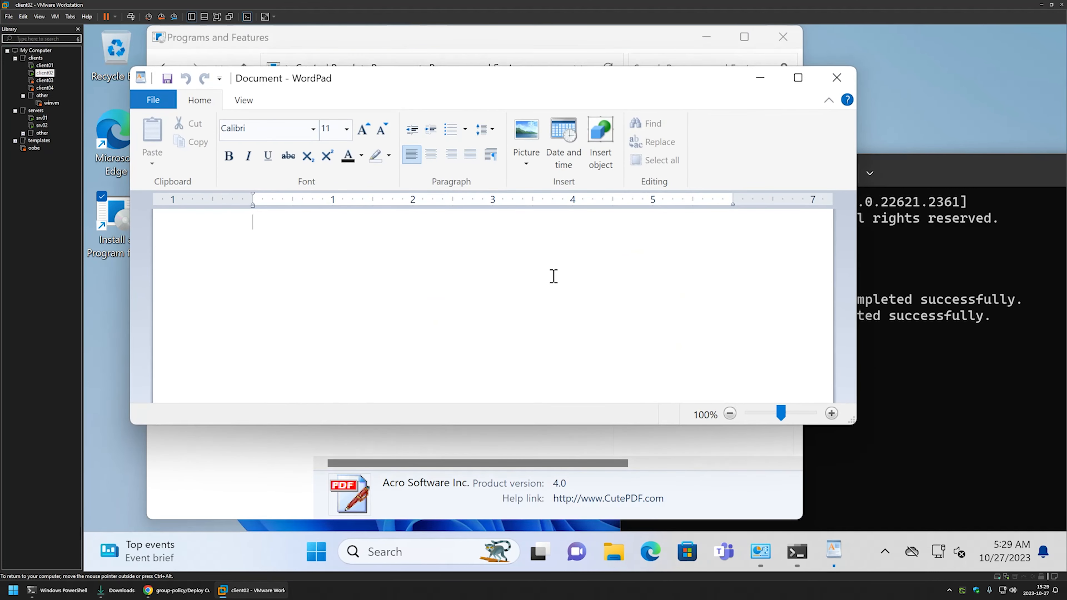
{"action": "type", "text": "letsdoautomationm"}
{"action": "key", "text": "BackSpace"}
{"action": "left_click", "coordinate": [156, 100]}
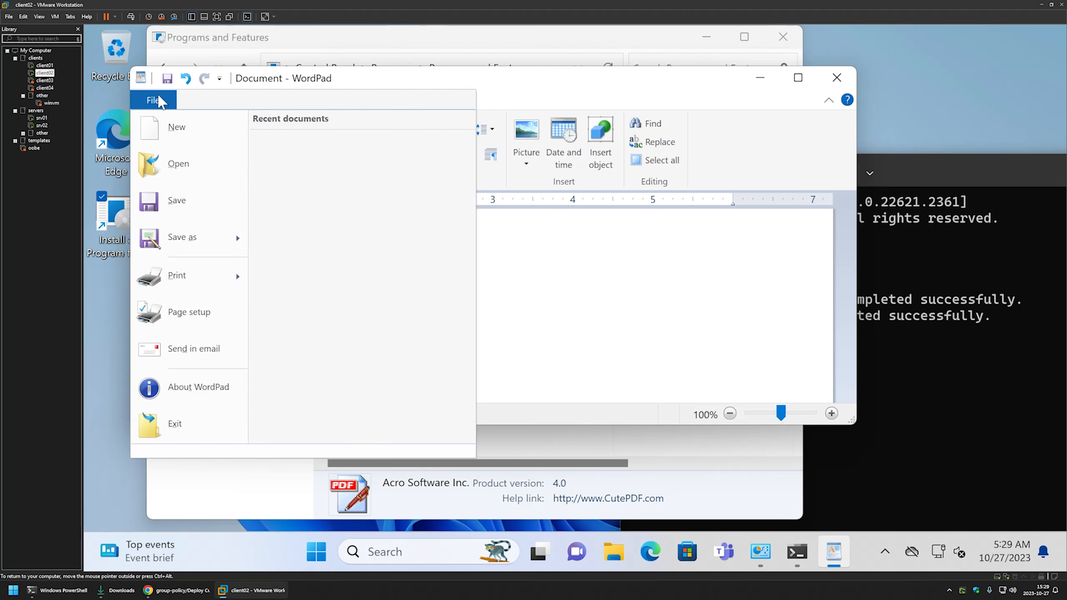
{"action": "left_click", "coordinate": [156, 100]}
{"action": "key", "text": "ctrl+s"}
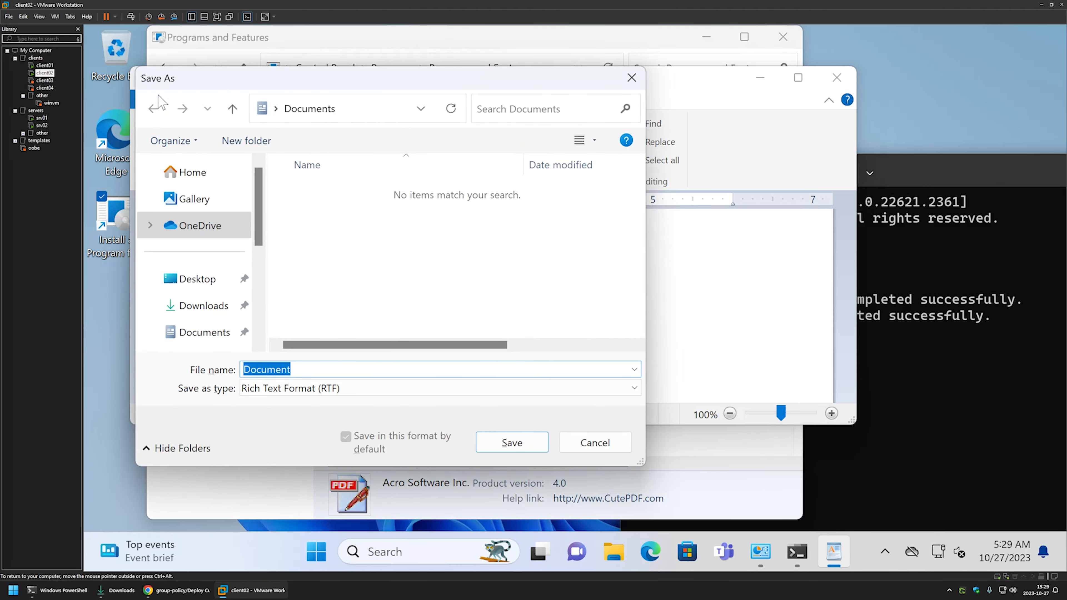
{"action": "key", "text": "Escape"}
Print the WordPad document with the CutePDF Writer printer and save the PDF to the Desktop as Document.
{"action": "left_click", "coordinate": [159, 99]}
{"action": "left_click", "coordinate": [222, 279]}
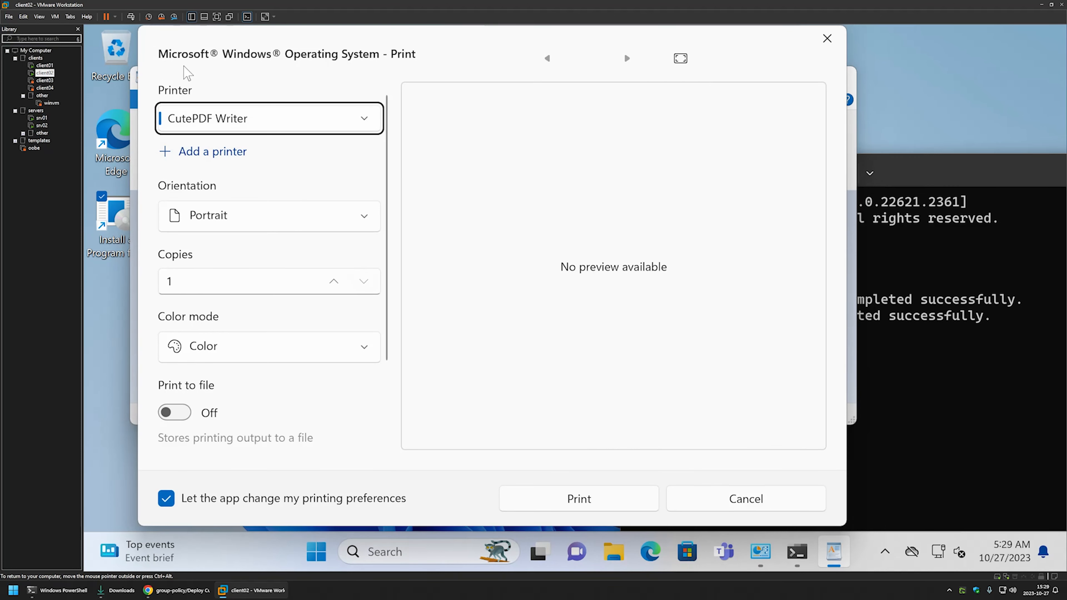
{"action": "left_click", "coordinate": [592, 498]}
{"action": "left_click_drag", "start_coordinate": [376, 81], "coordinate": [451, 83]}
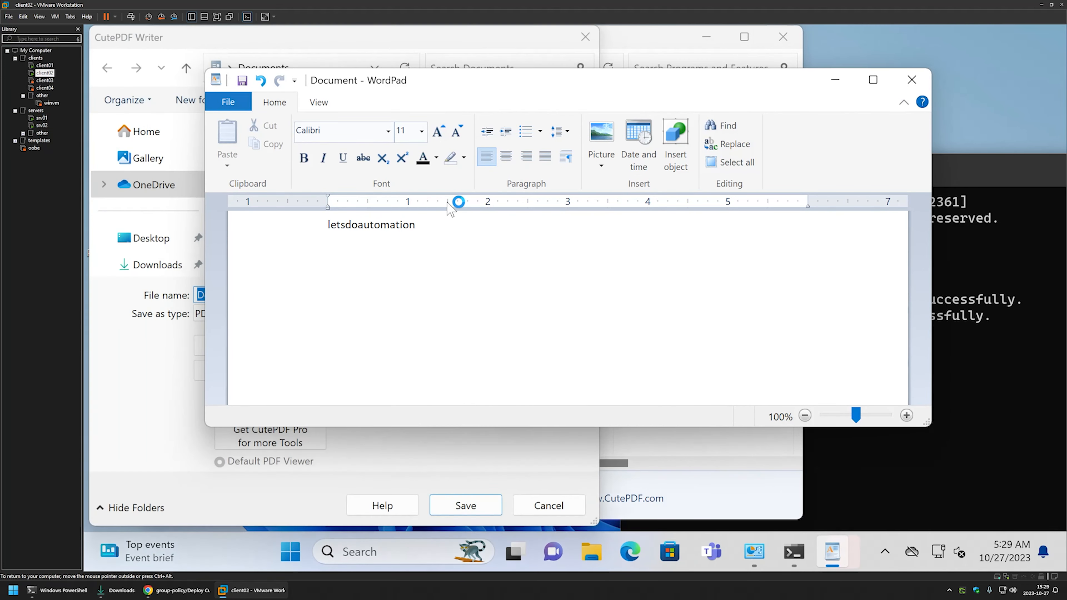
{"action": "left_click", "coordinate": [467, 505]}
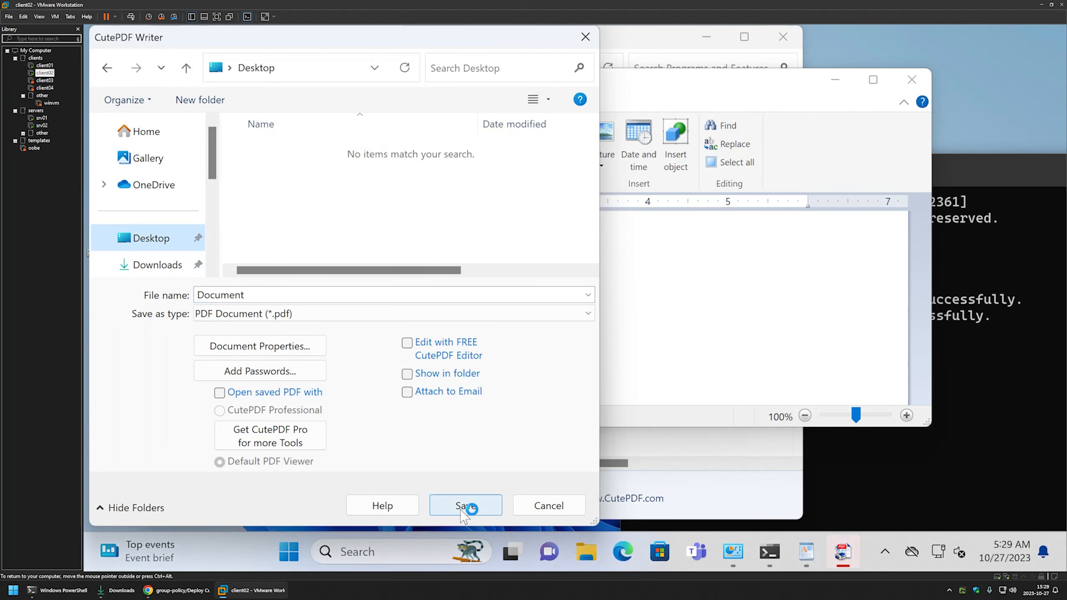